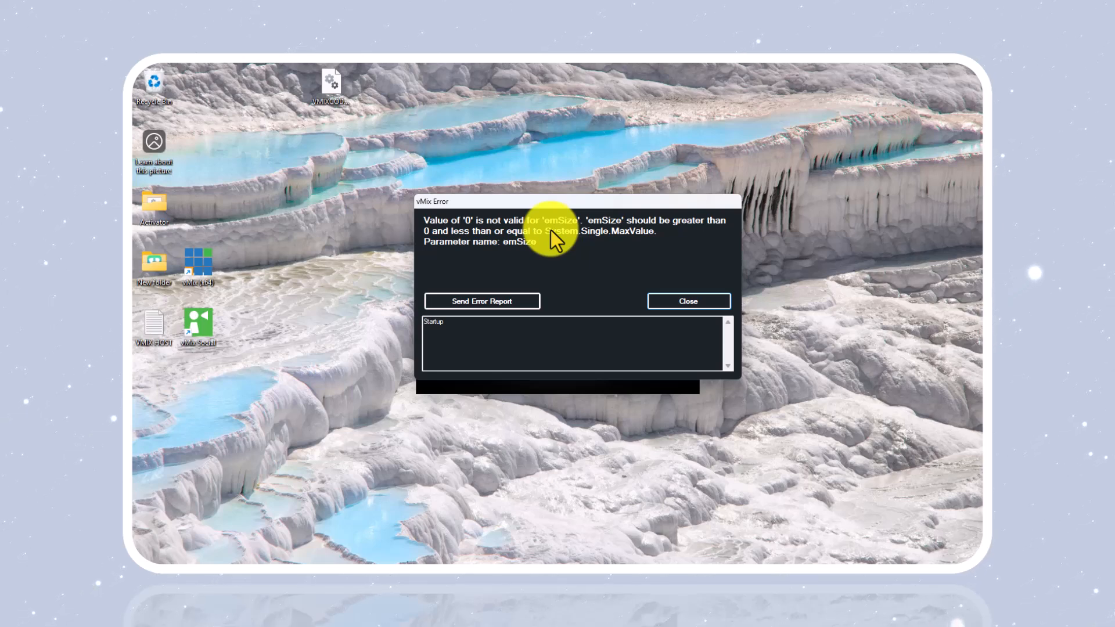
drag(545, 201, 557, 162)
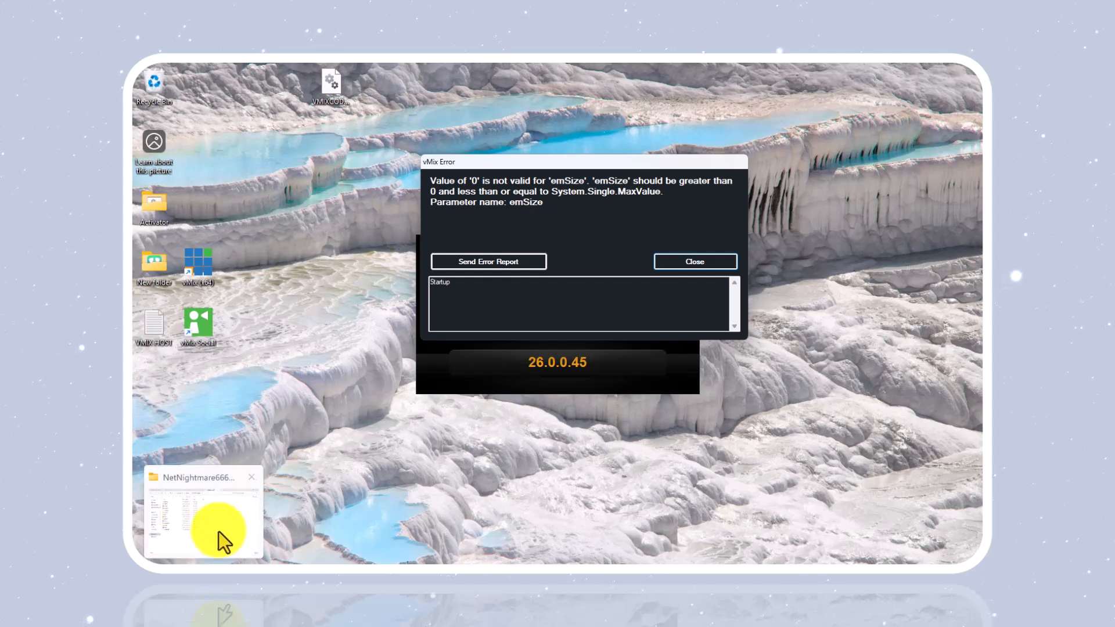
click(219, 532)
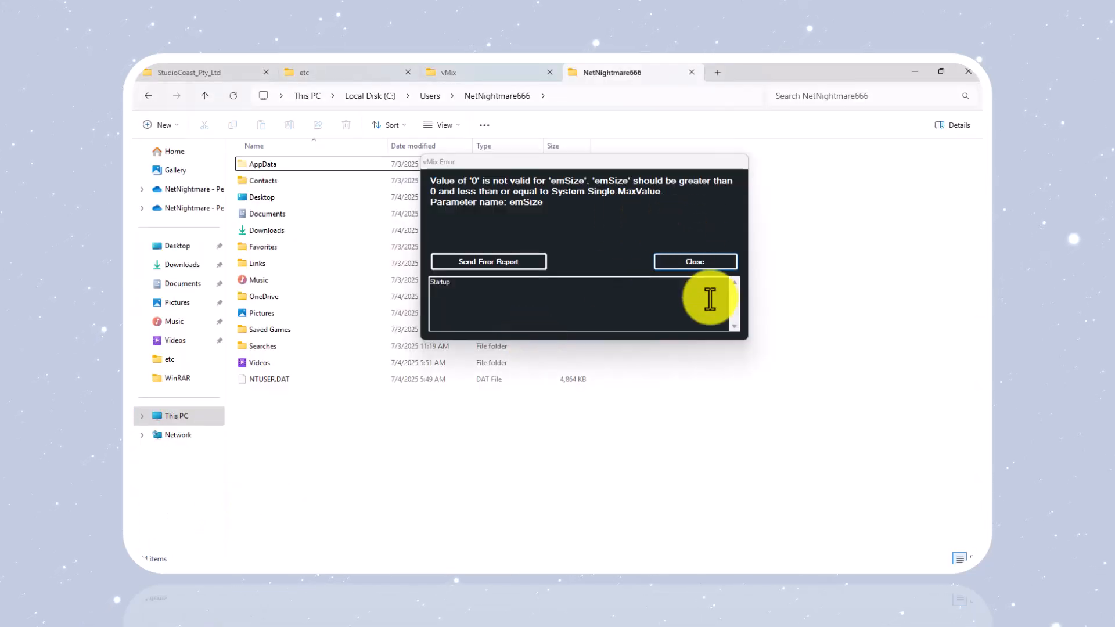
click(910, 66)
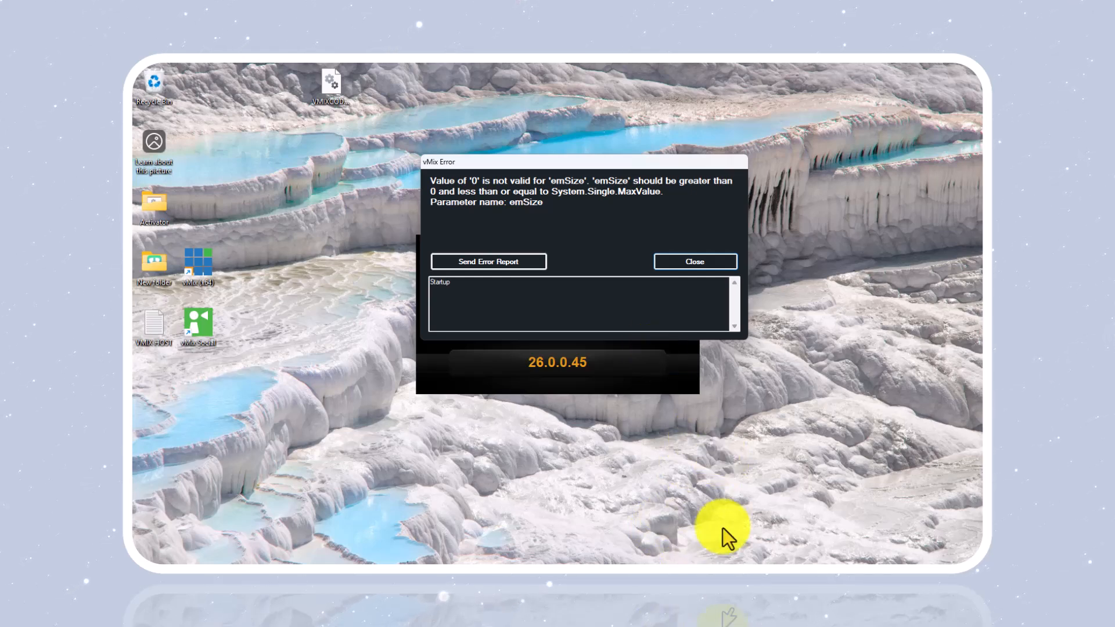
End the vMix process in Task Manager, close Task Manager and refresh the desktop
right_click(705, 563)
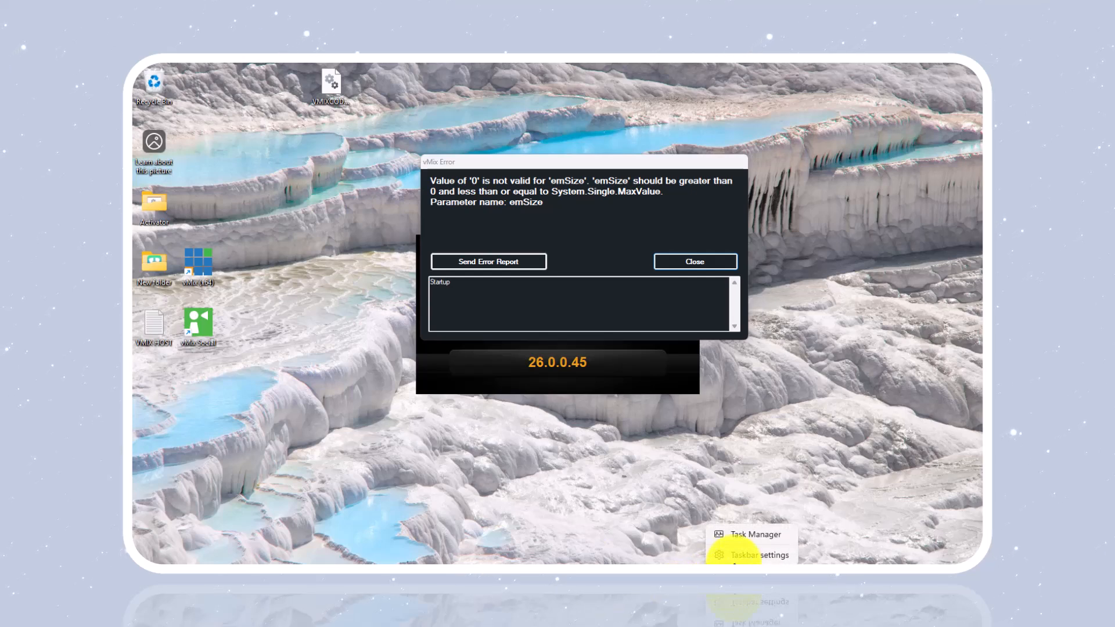
click(741, 536)
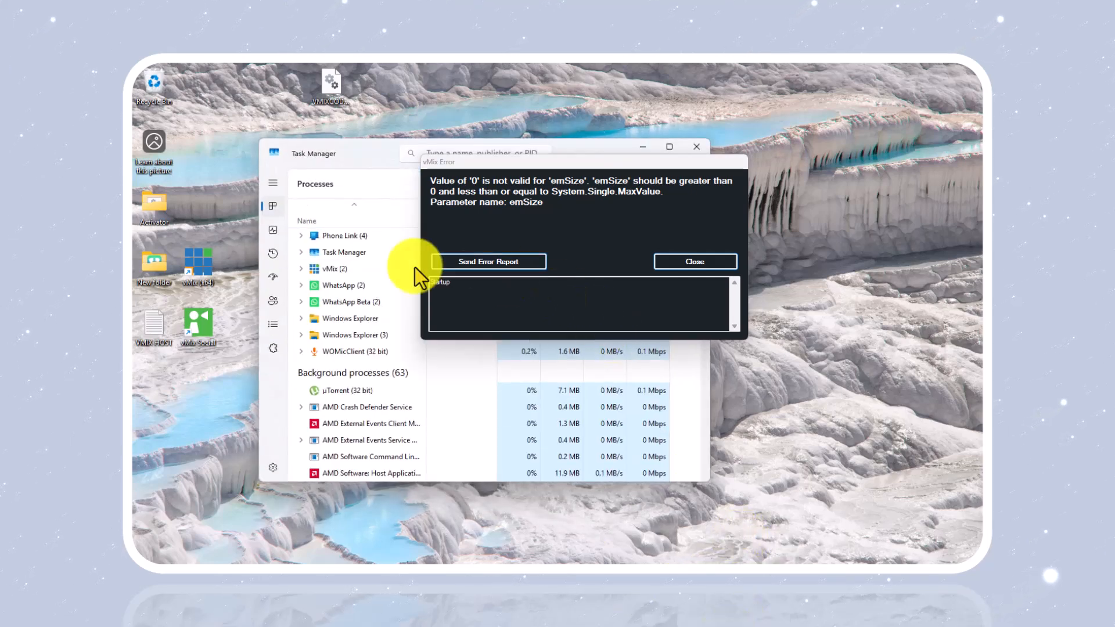
right_click(336, 271)
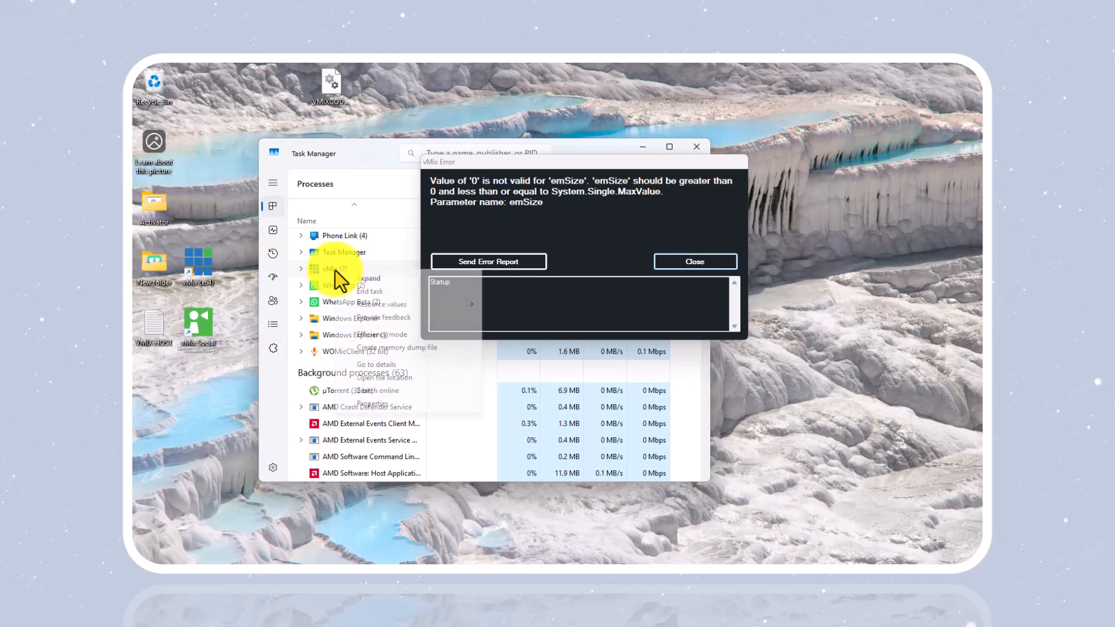
click(377, 291)
click(696, 147)
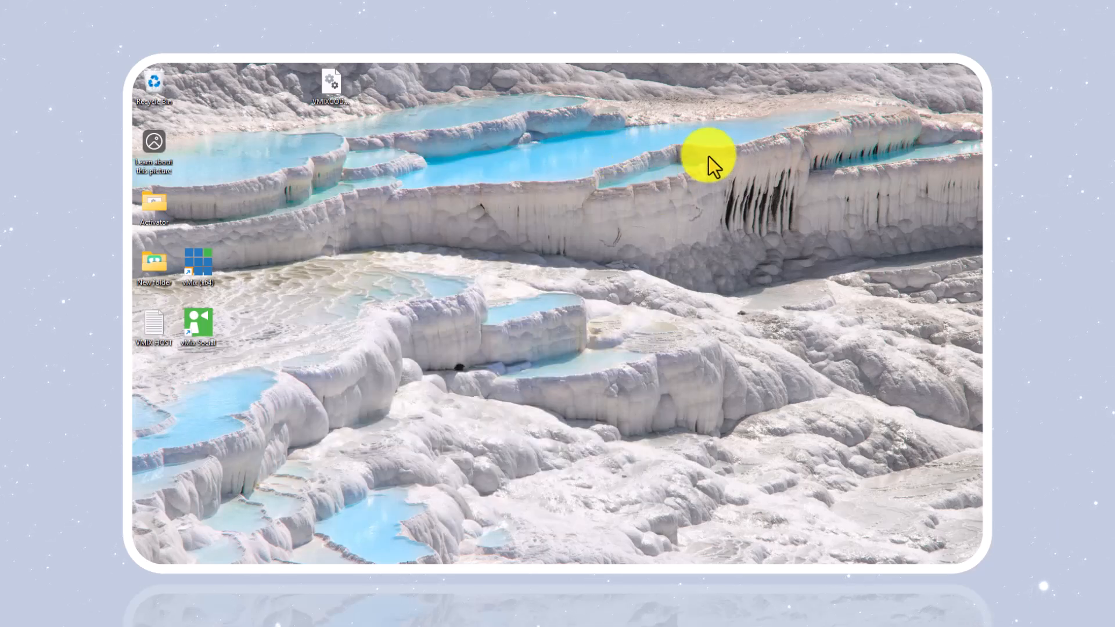
right_click(681, 141)
click(717, 190)
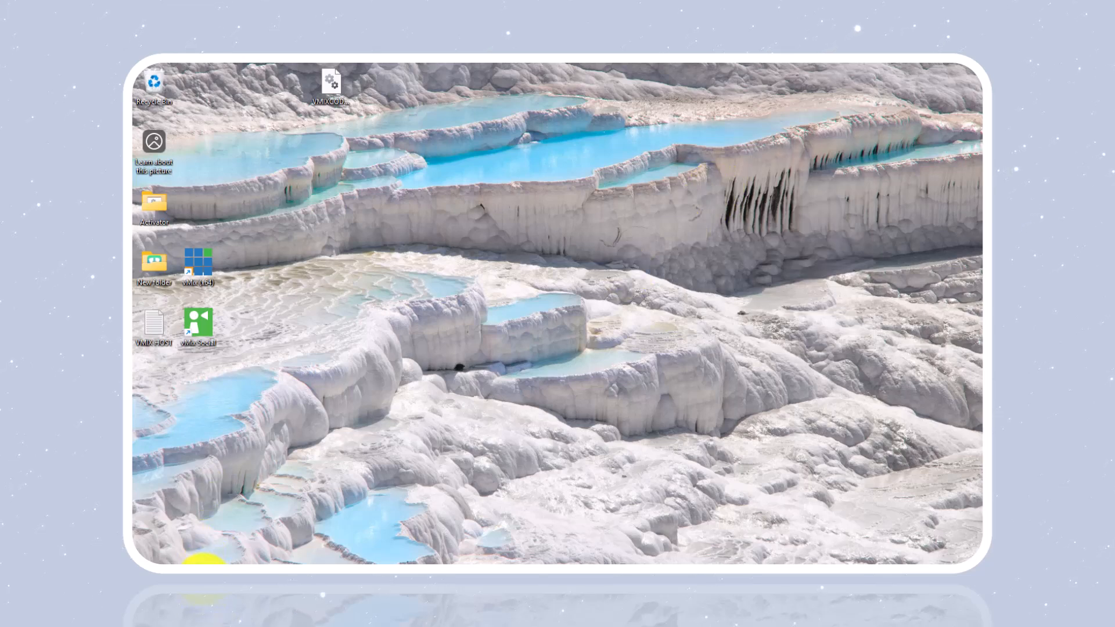
Switch to File Explorer and replace the user profile folder's tab with a new Home tab
click(203, 562)
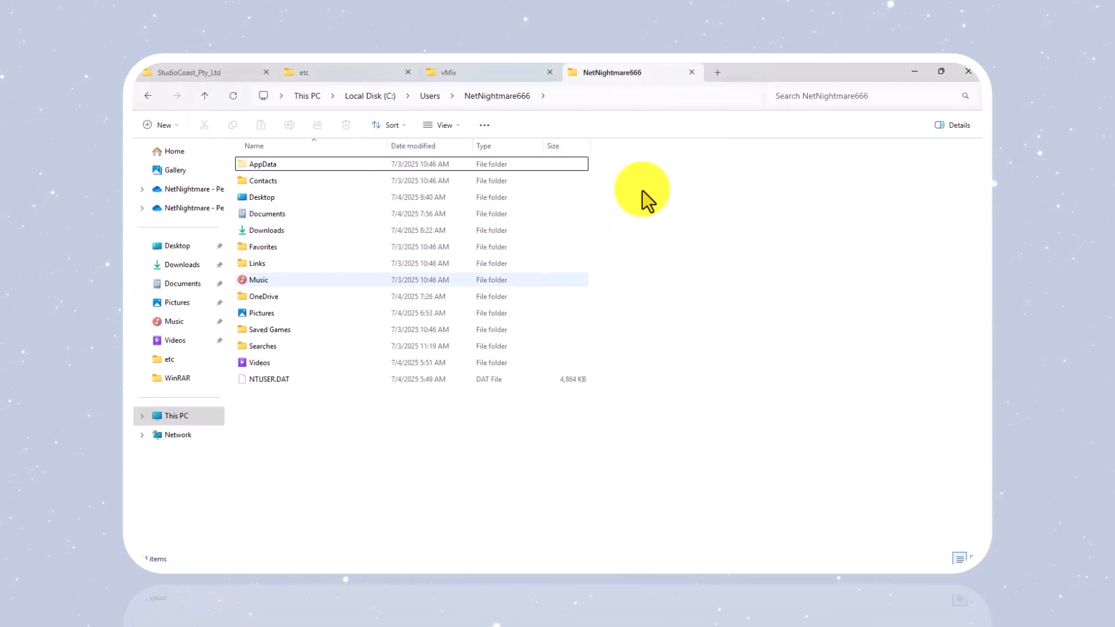
click(717, 74)
click(658, 75)
click(691, 72)
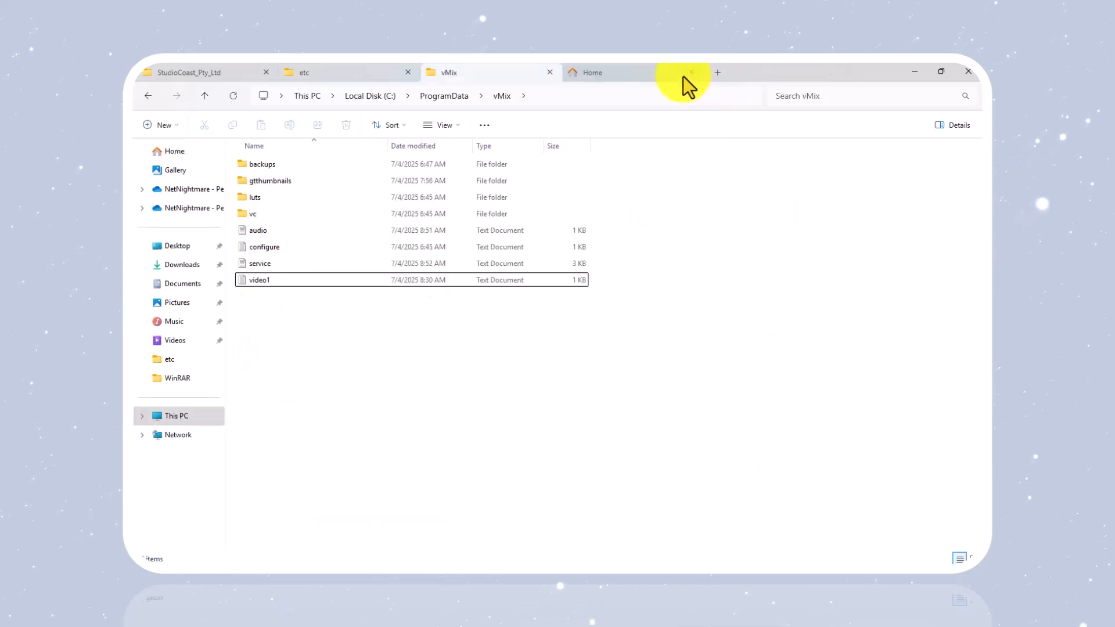
click(635, 70)
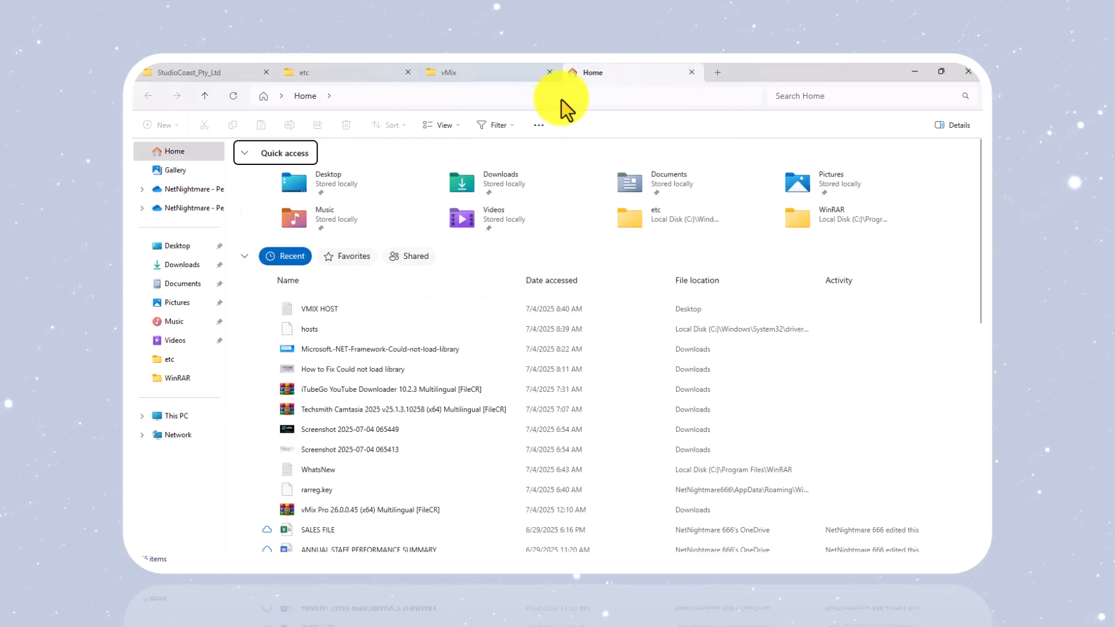
Open the user's profile folder inside Users on Local Disk (C:)
click(195, 416)
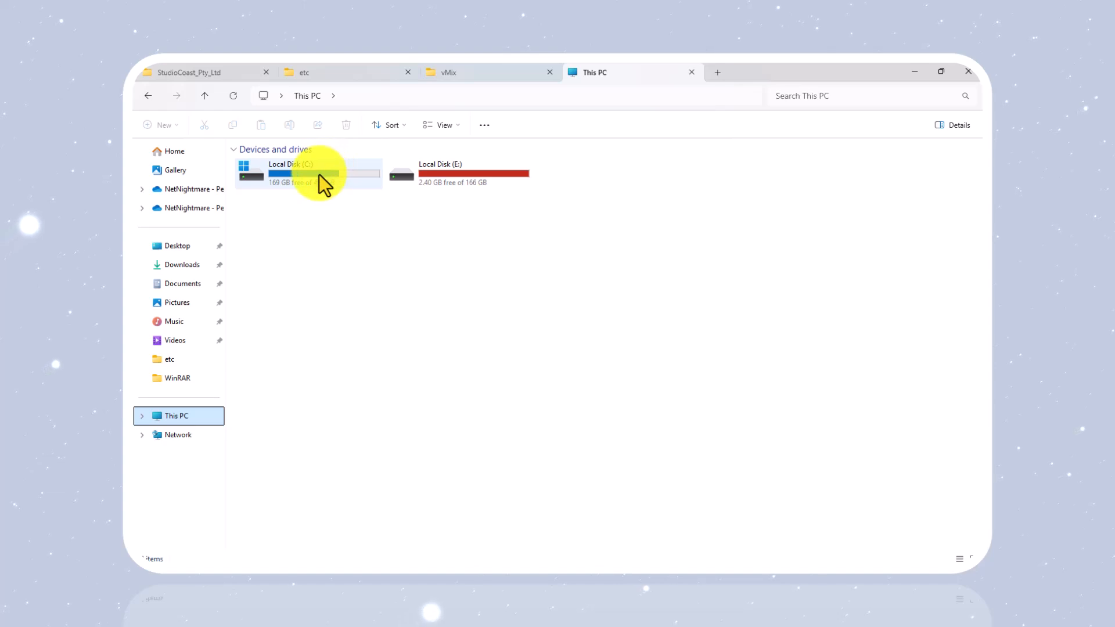
double_click(319, 176)
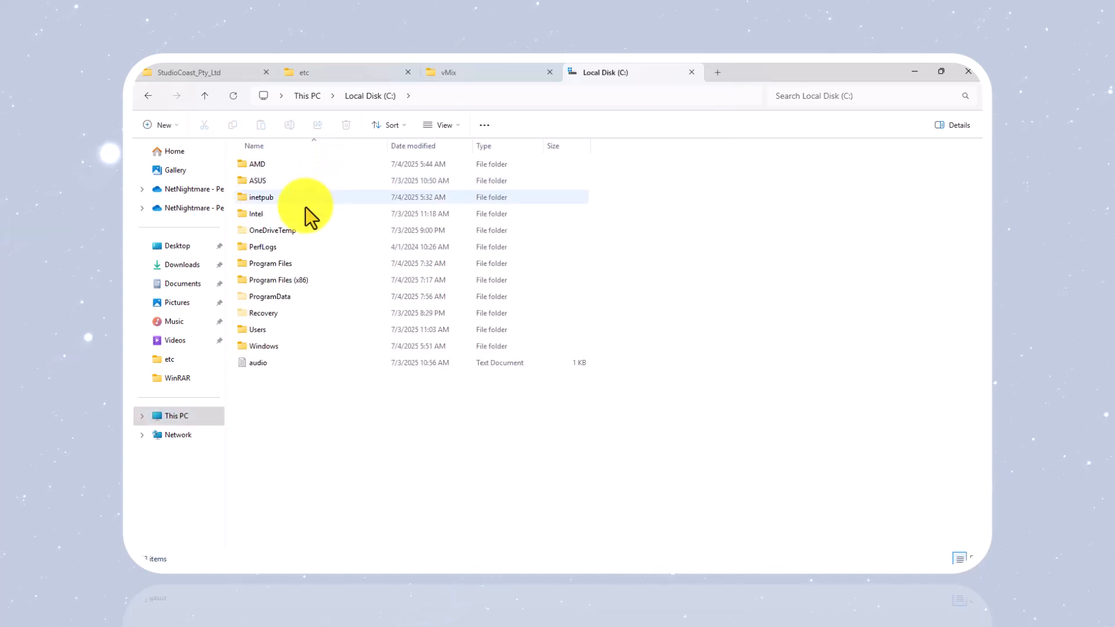
double_click(278, 333)
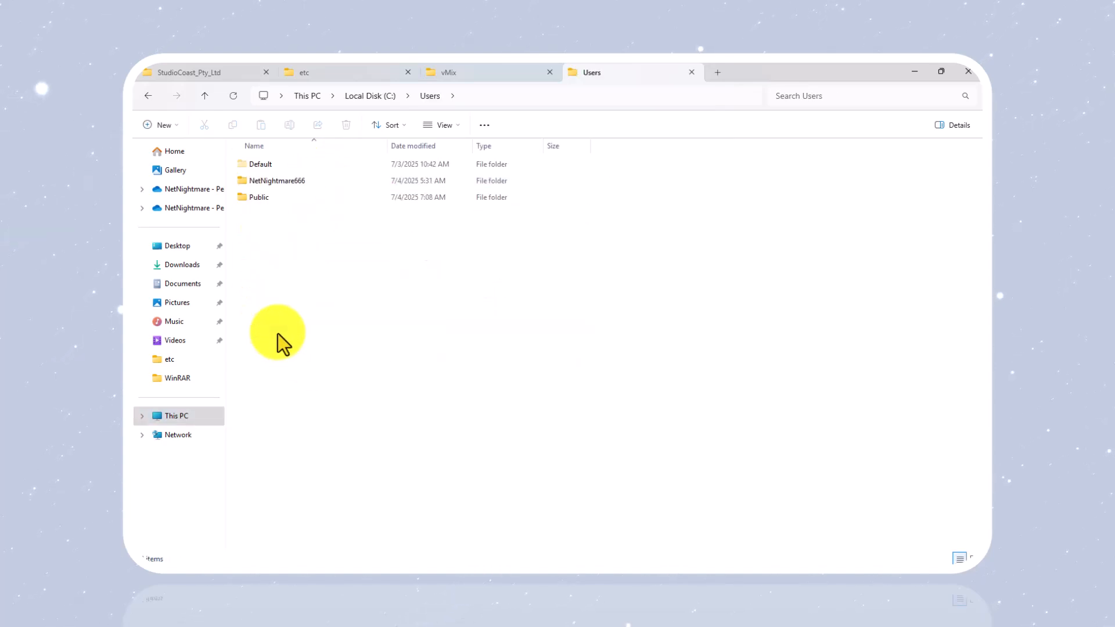
click(331, 182)
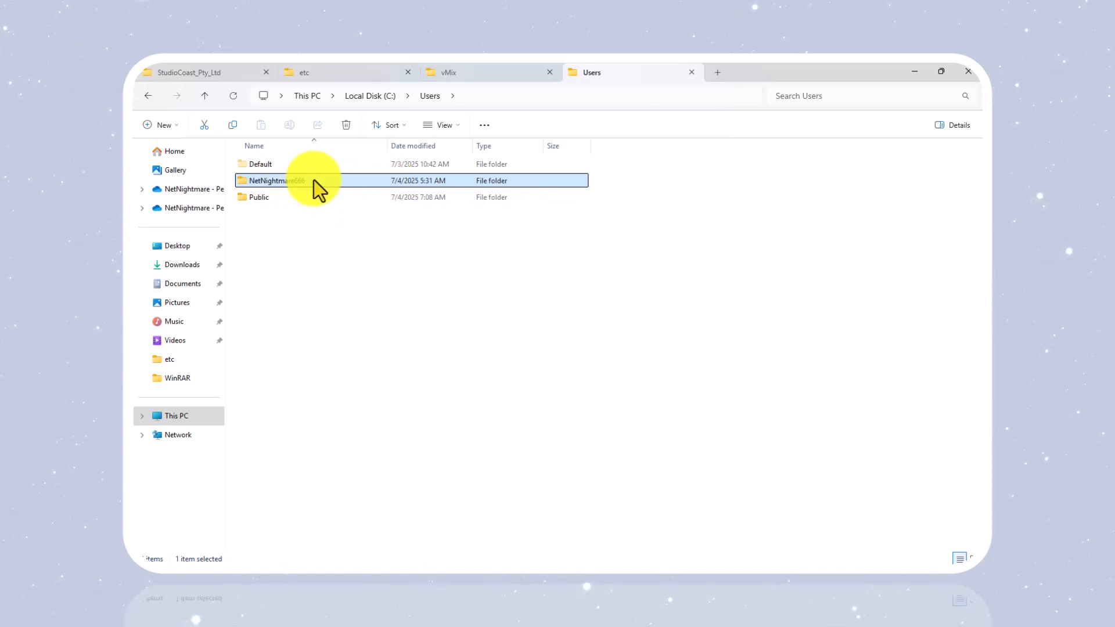
double_click(308, 184)
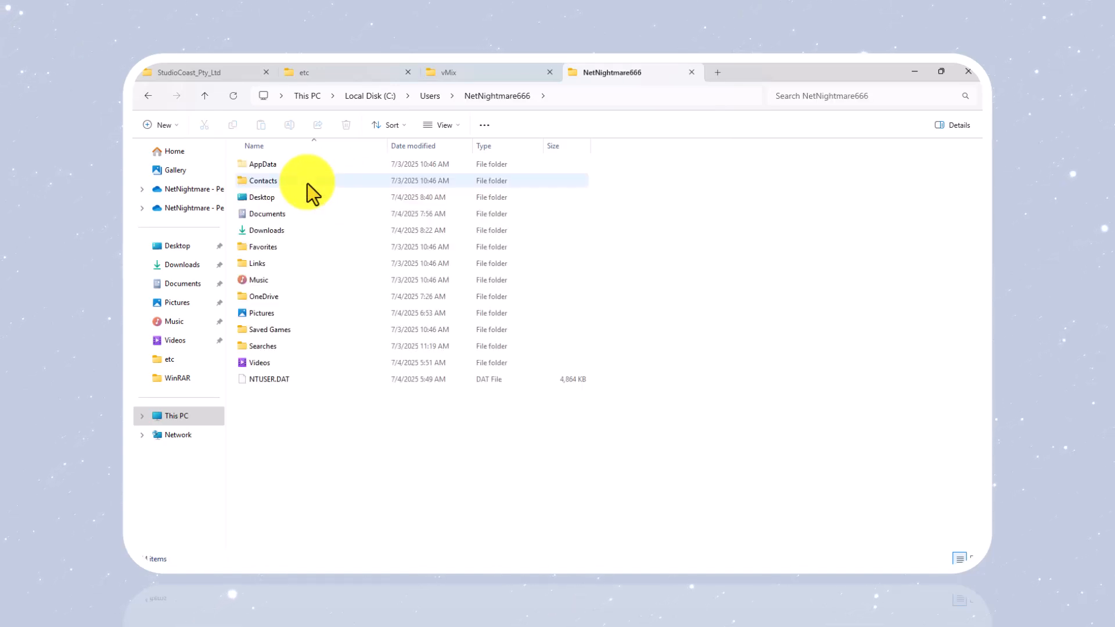
Check the Hidden items display setting for the profile folder that contains AppData
click(276, 166)
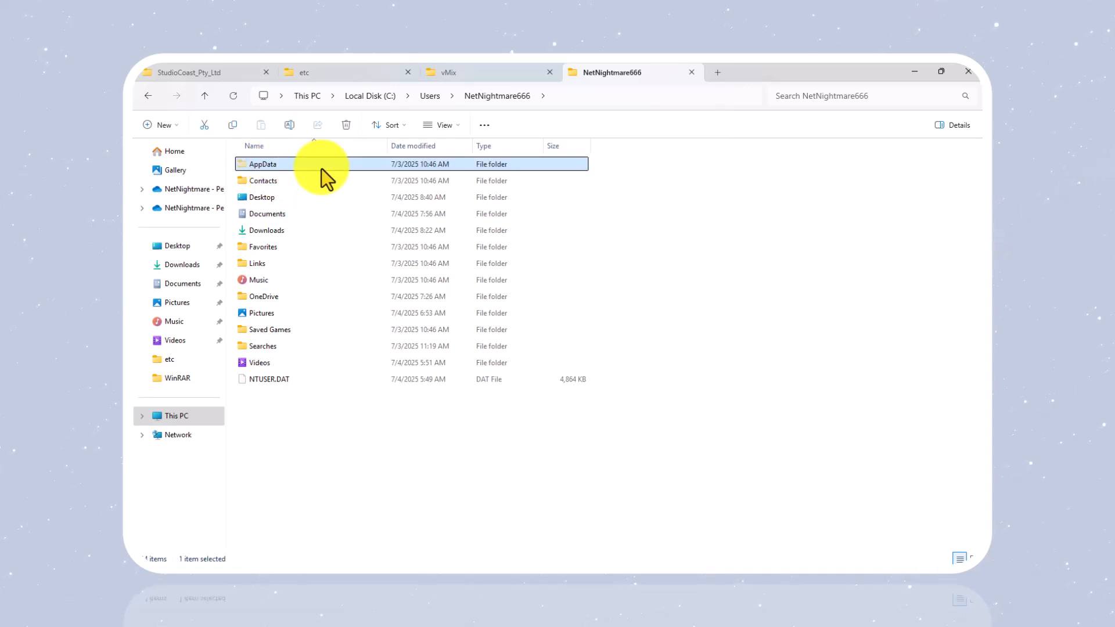
click(406, 126)
click(406, 127)
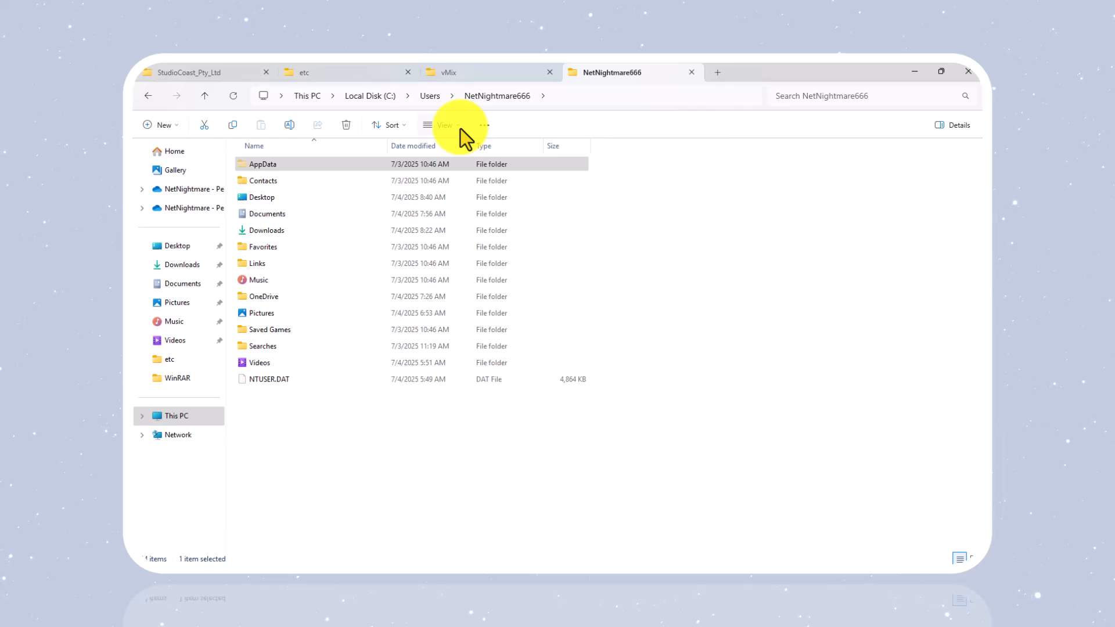
click(461, 127)
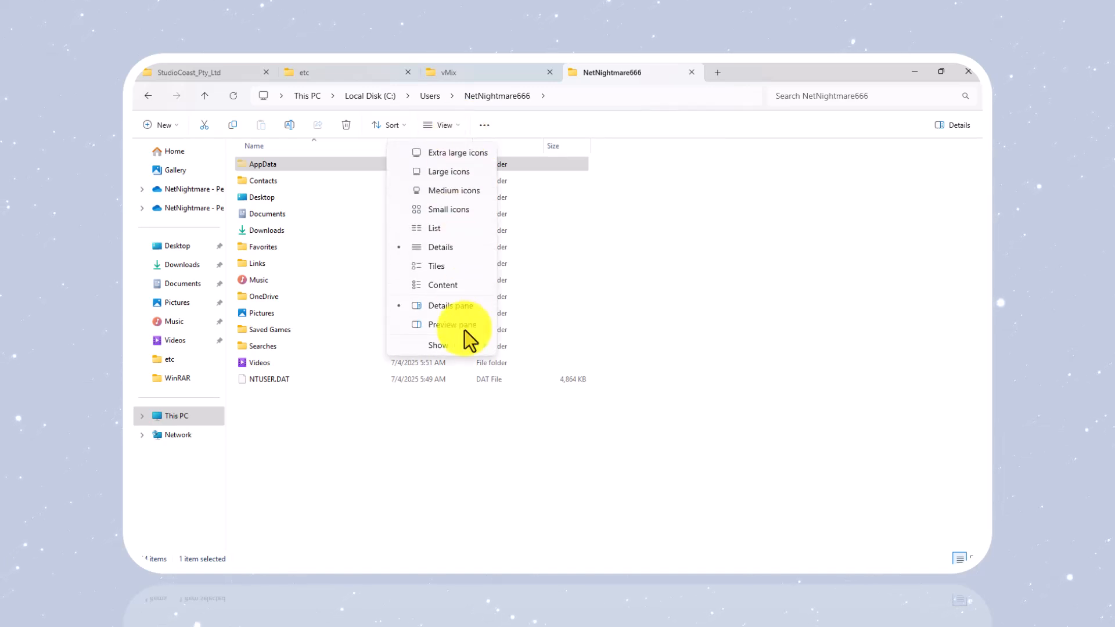
mouse_move(464, 350)
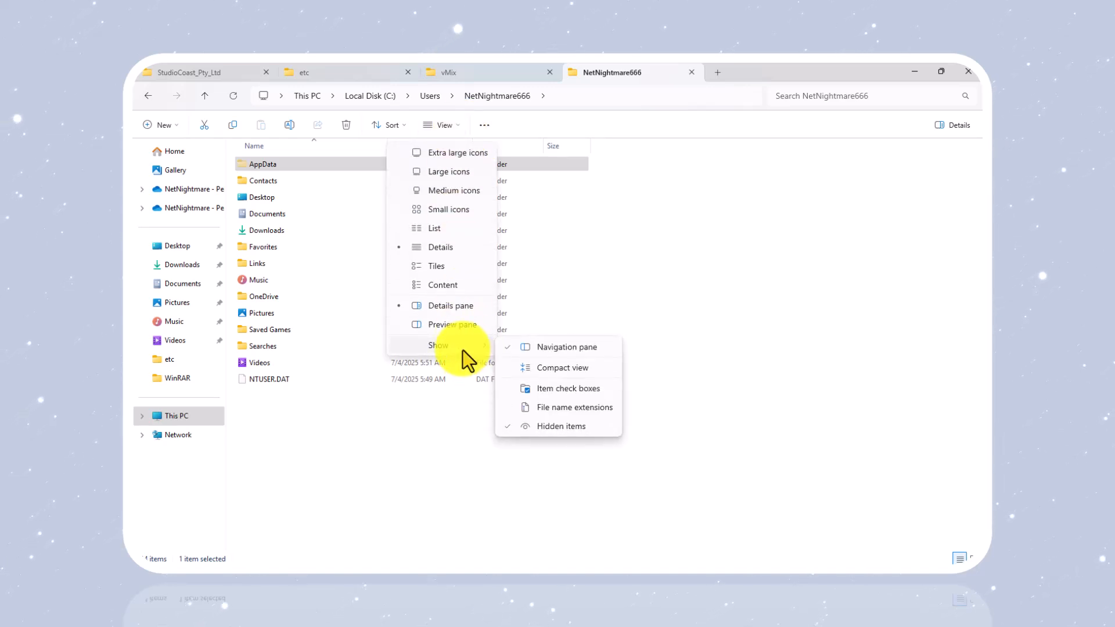
click(356, 443)
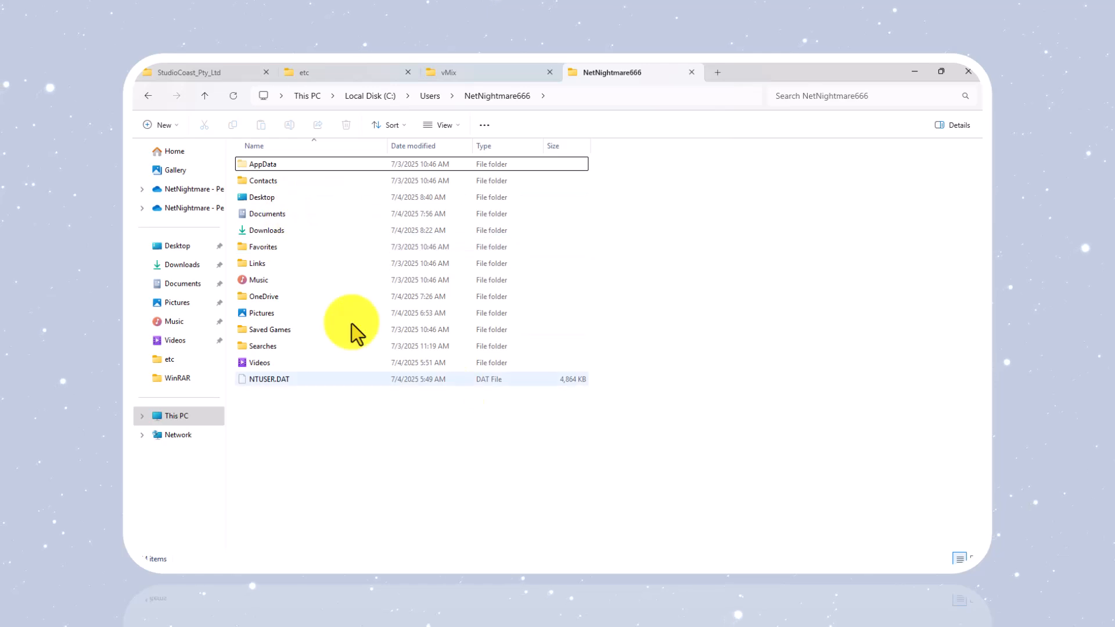
Turn off the display of hidden items in the profile folder
click(456, 126)
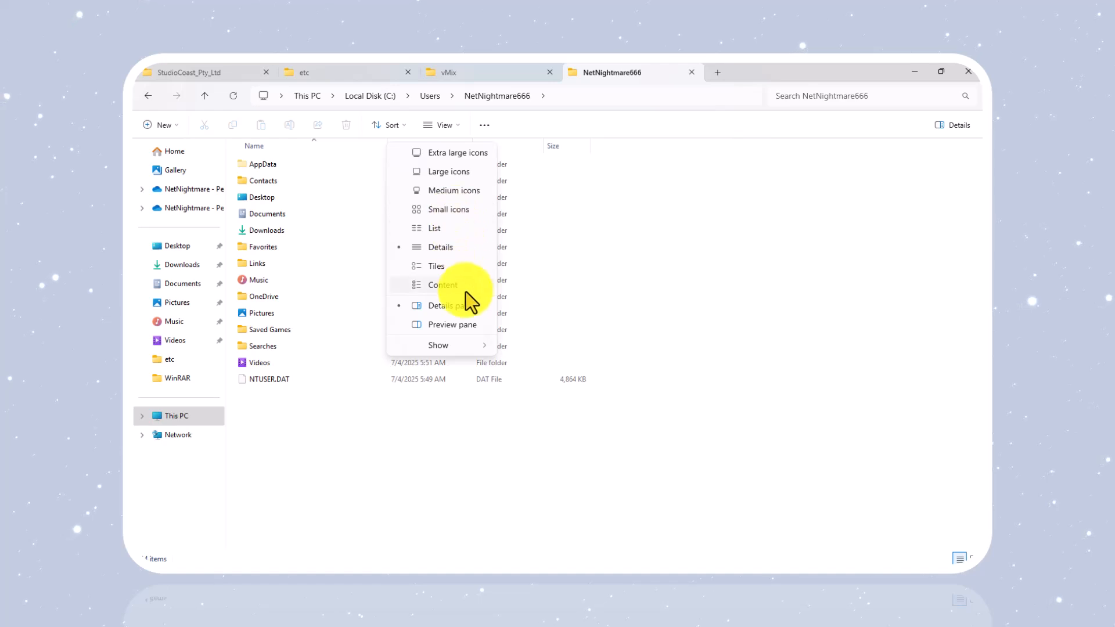
mouse_move(459, 352)
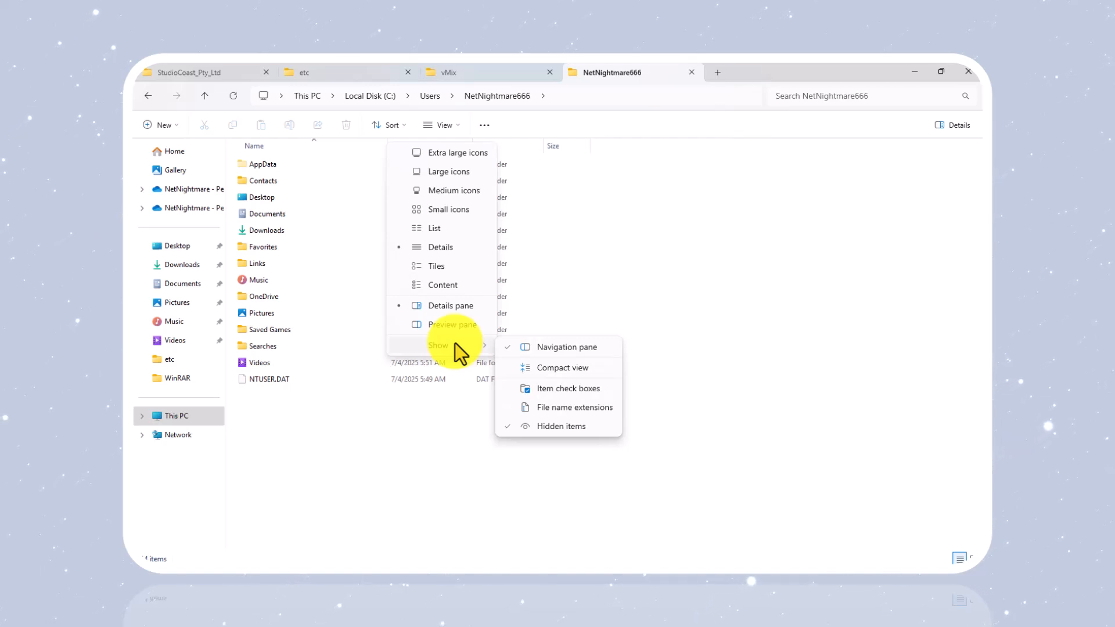
click(552, 427)
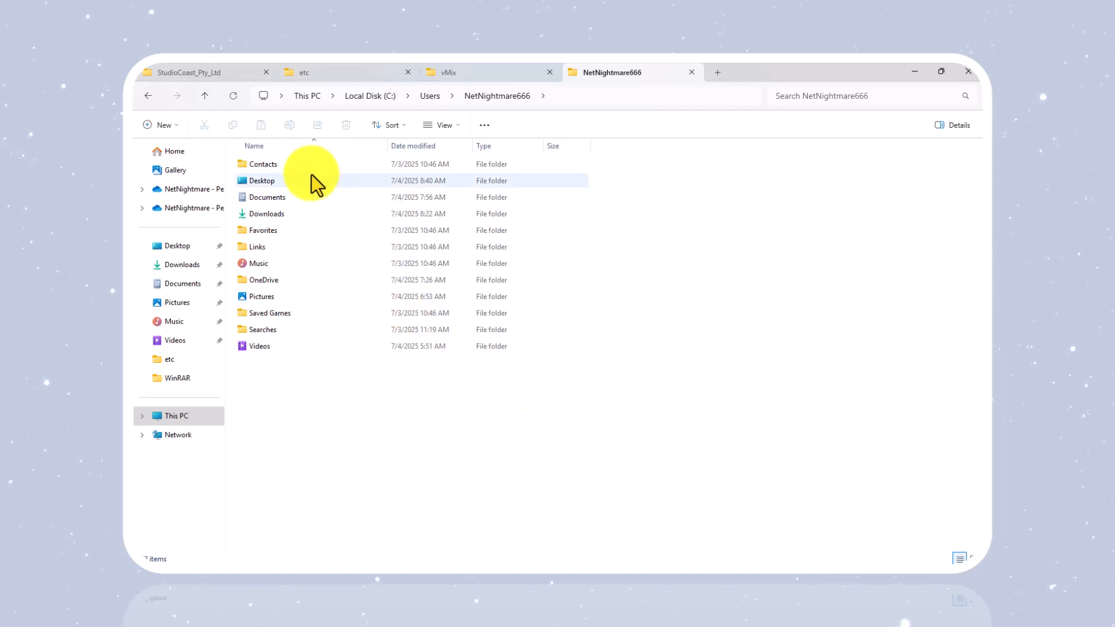
Turn on the display of hidden items in the profile folder and refresh the file list
click(460, 126)
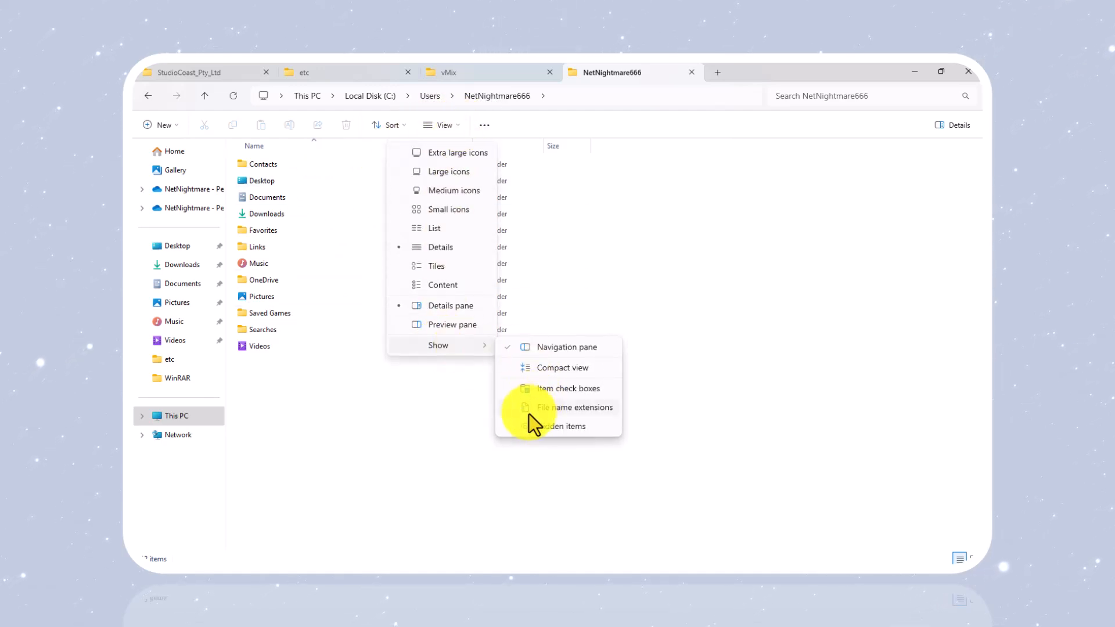
click(531, 427)
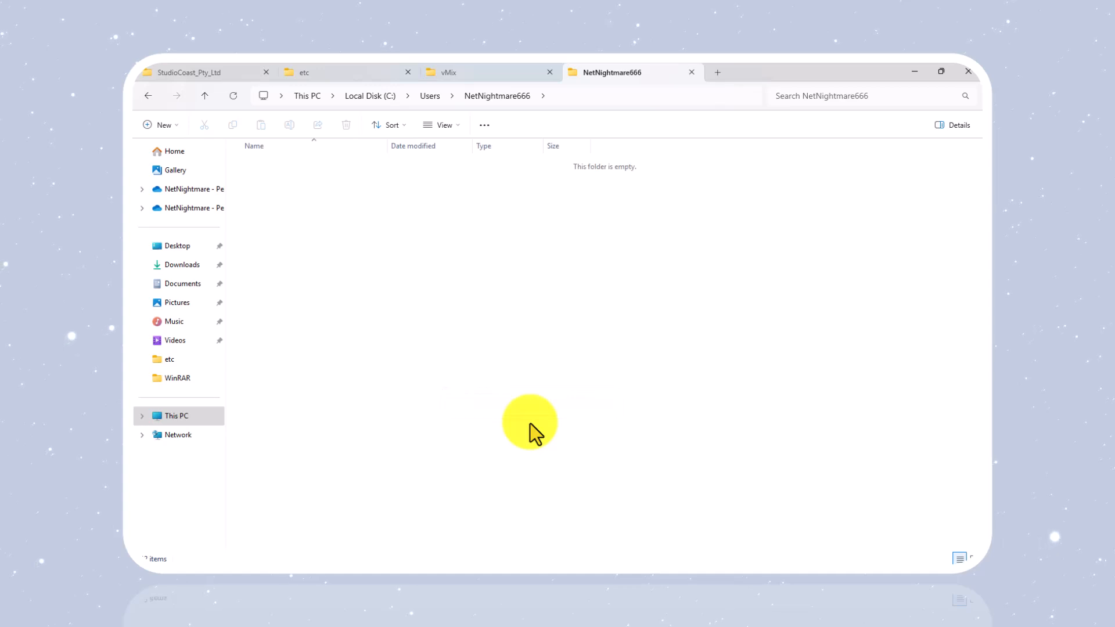
right_click(555, 252)
click(591, 431)
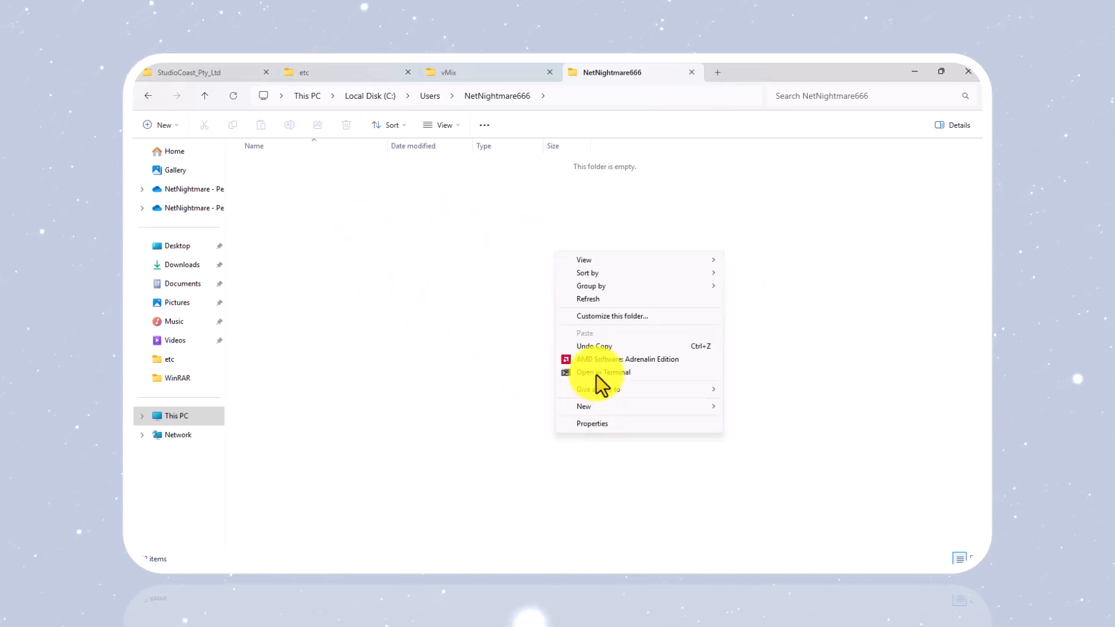
click(590, 298)
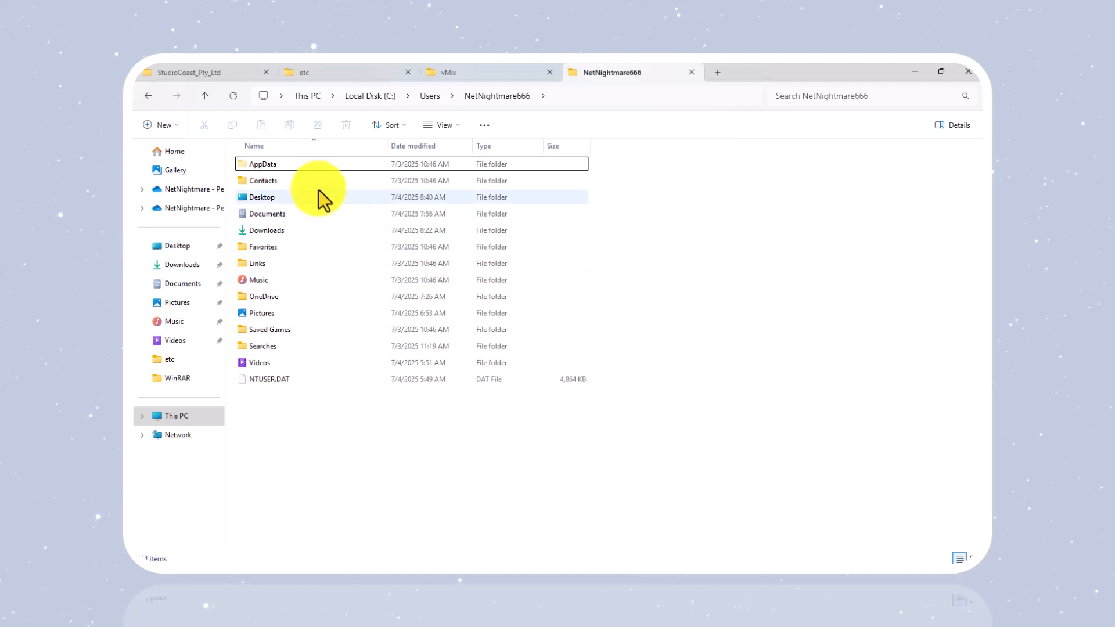
Open the 26.0.0.45 folder under AppData\Local\StudioCoast Pty Ltd\vMix
double_click(277, 169)
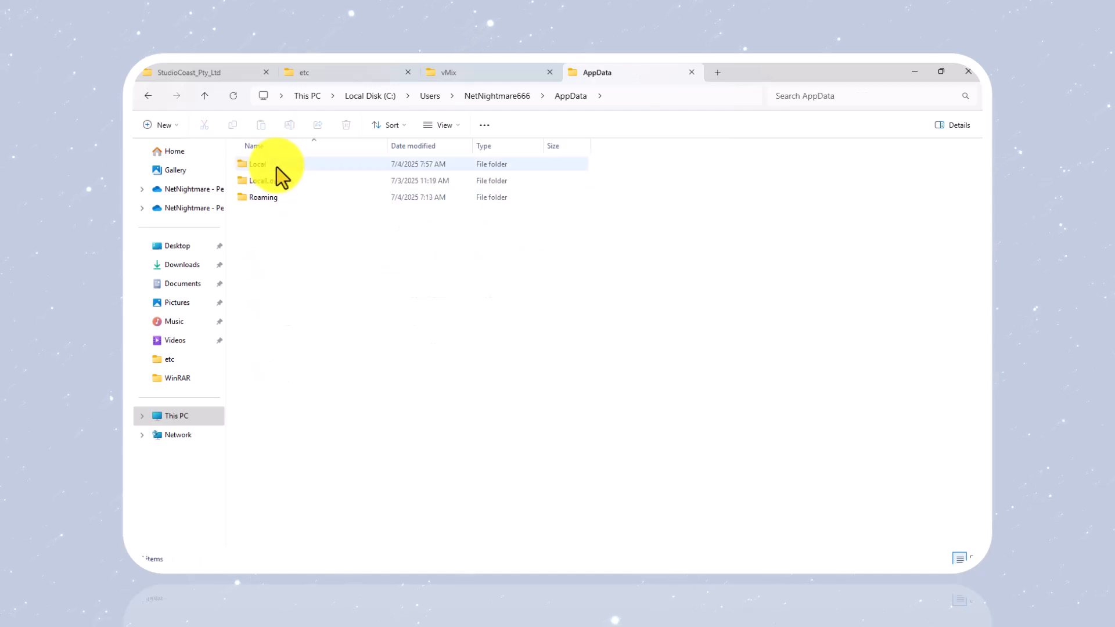
double_click(314, 164)
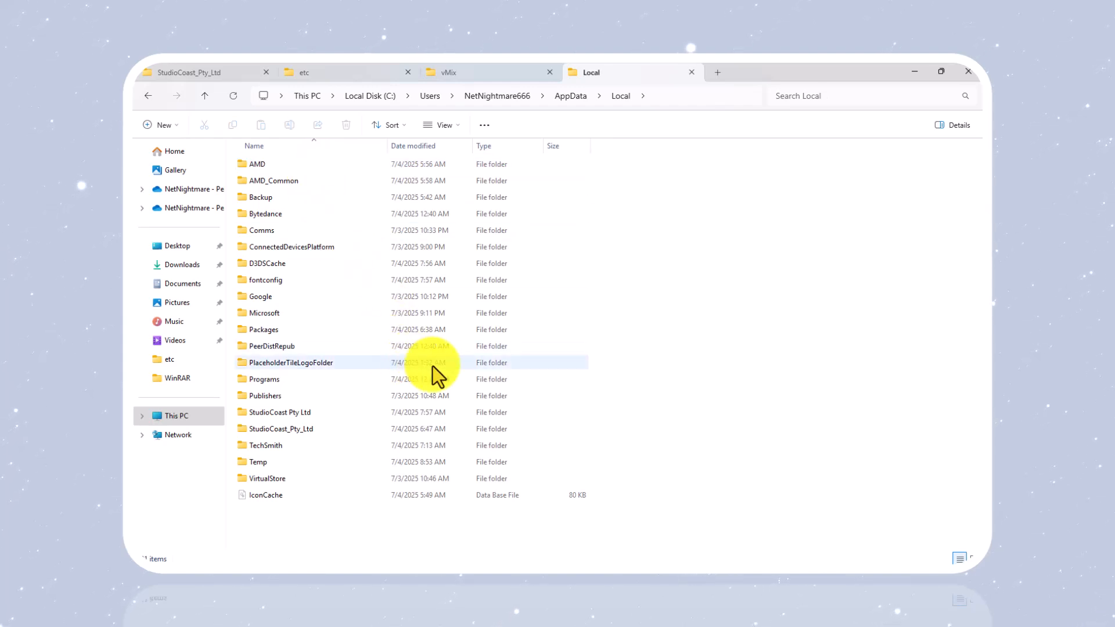
click(323, 423)
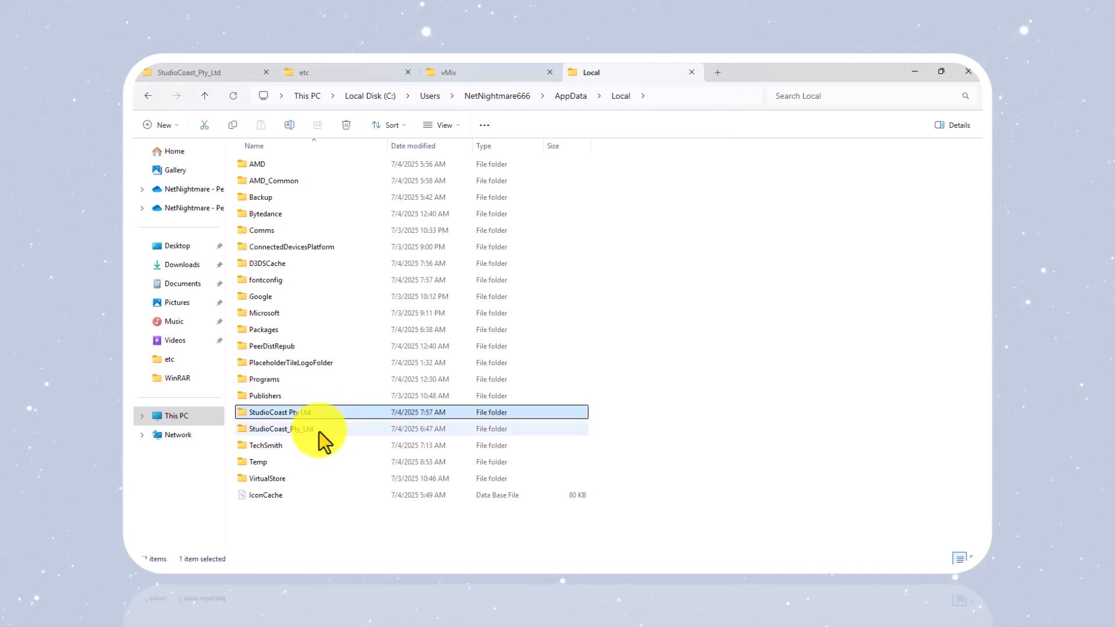
click(321, 414)
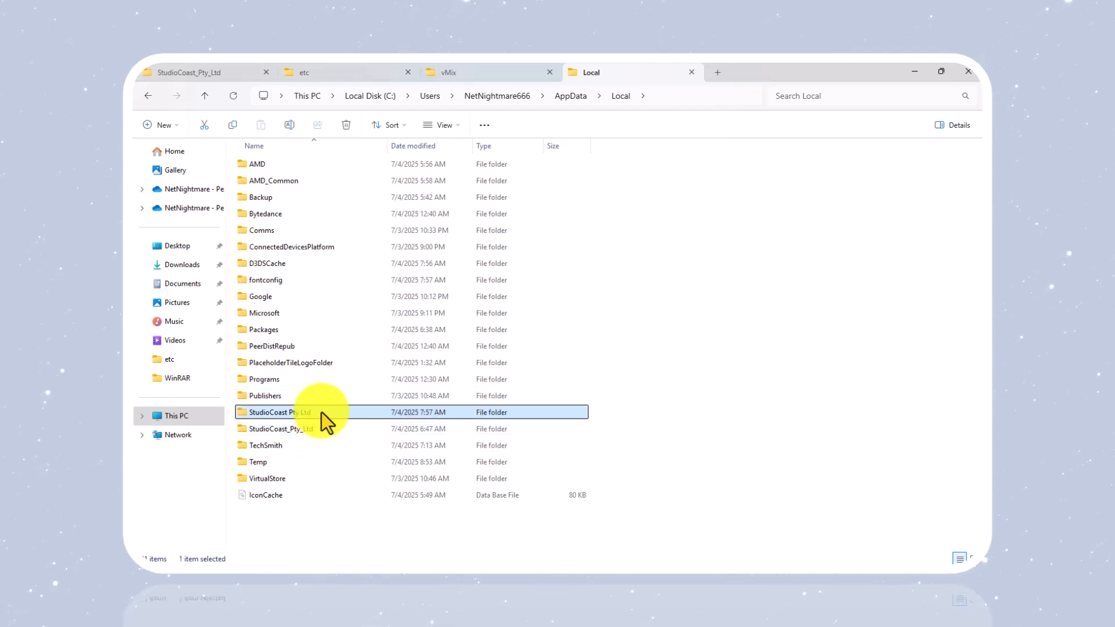
click(319, 424)
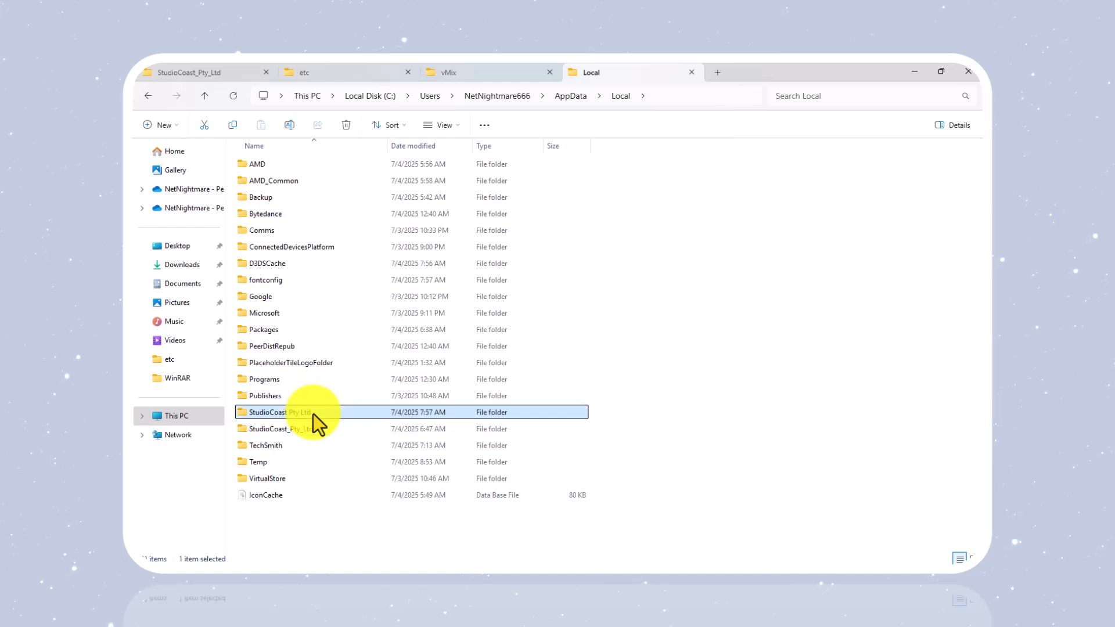
double_click(313, 413)
double_click(292, 165)
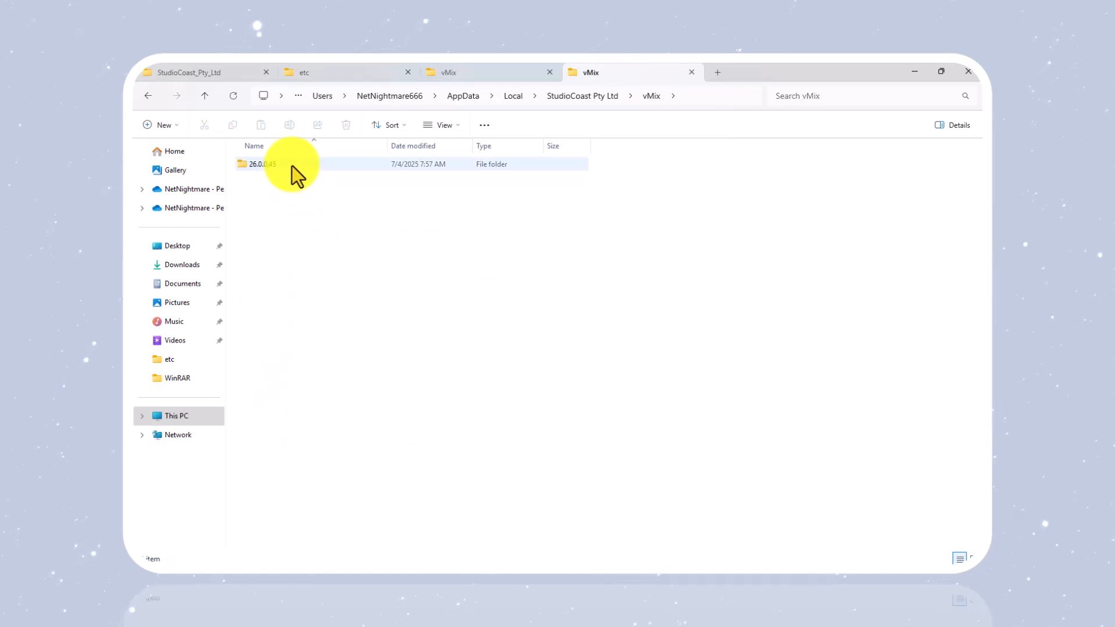
double_click(292, 166)
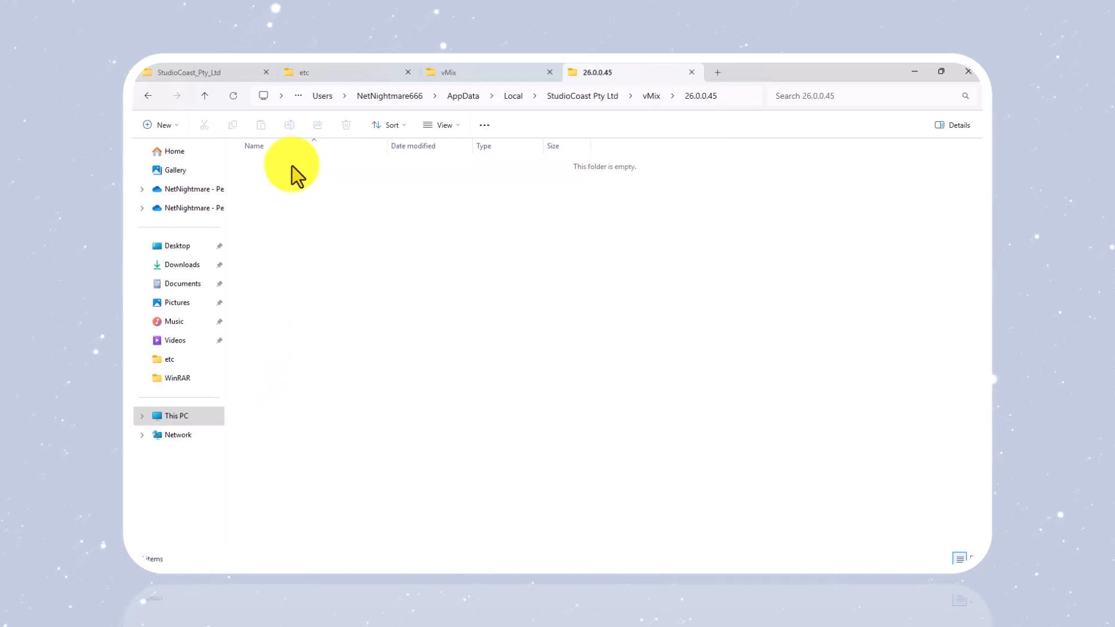
Inspect the vMix64.exe_Url folder inside AppData\Local\StudioCoast_Pty_Ltd and return to the Local folder
click(147, 96)
click(147, 96)
click(147, 97)
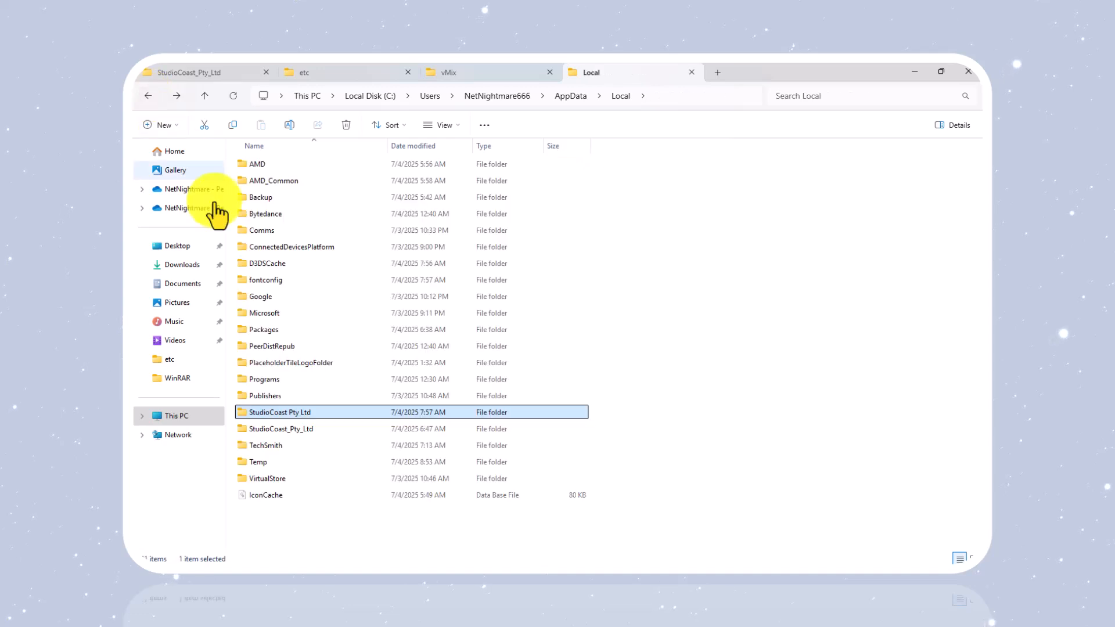
double_click(306, 429)
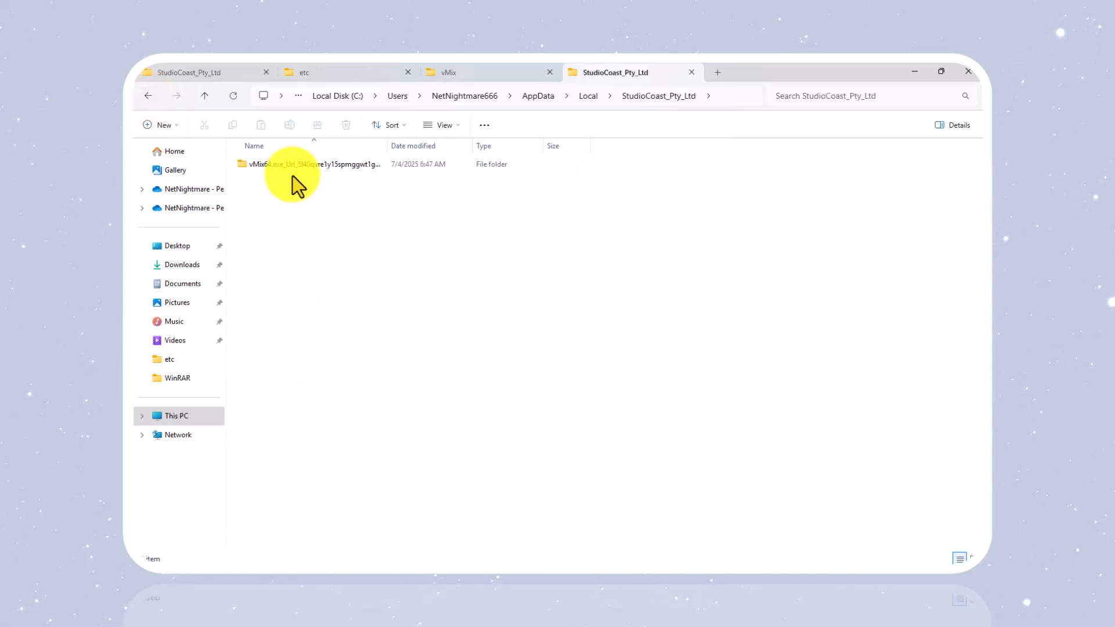
double_click(298, 168)
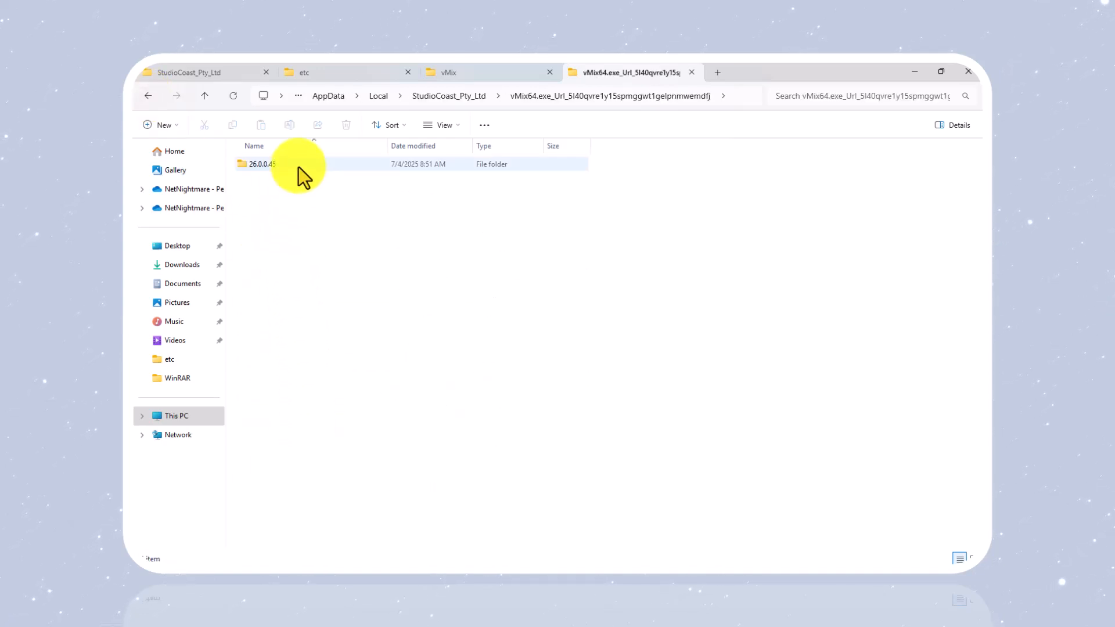
click(148, 97)
click(149, 97)
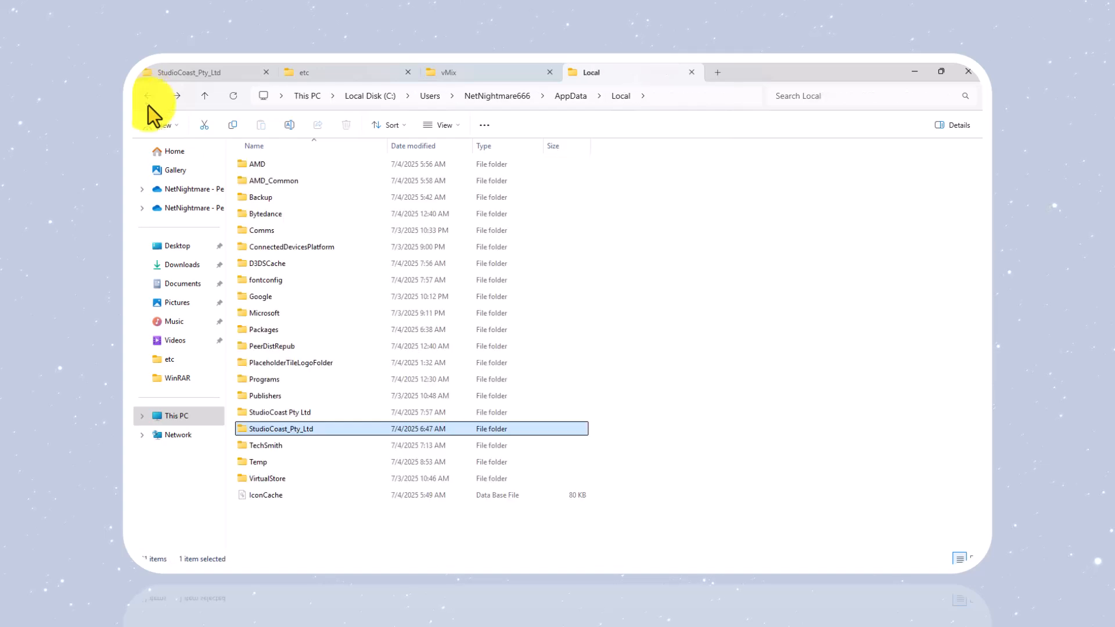
Locate the user.config file in the 26.0.0.45 folder of vMix64.exe_Url under AppData\Local\StudioCoast_Pty_Ltd
double_click(317, 430)
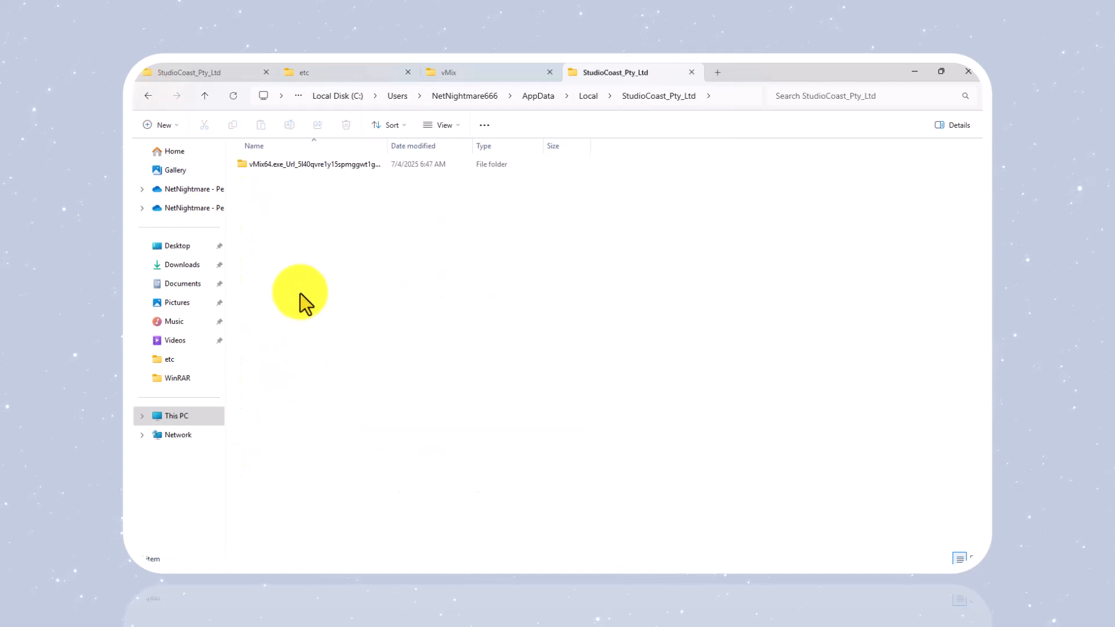
double_click(299, 170)
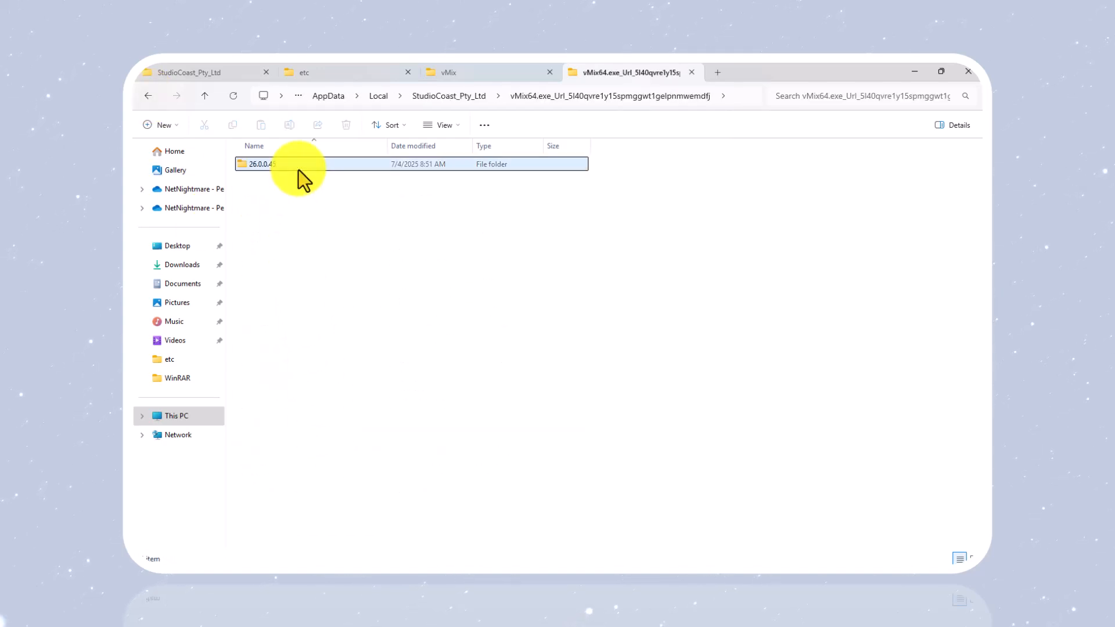
double_click(299, 169)
click(301, 172)
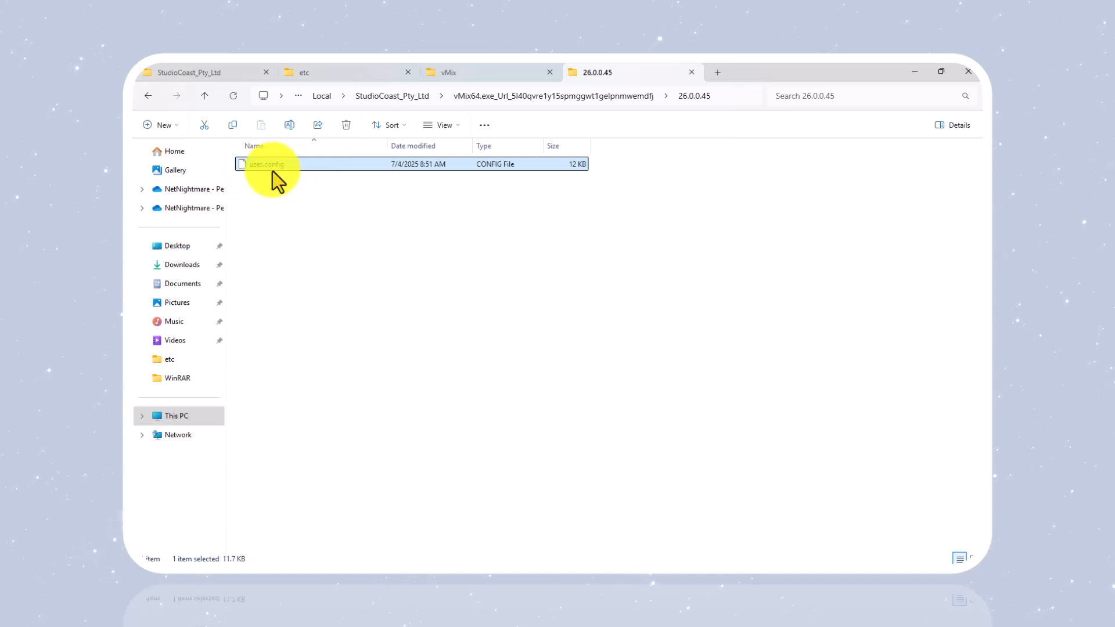
Go back to AppData\Local\StudioCoast_Pty_Ltd and delete the vMix64.exe_Url folder
click(148, 97)
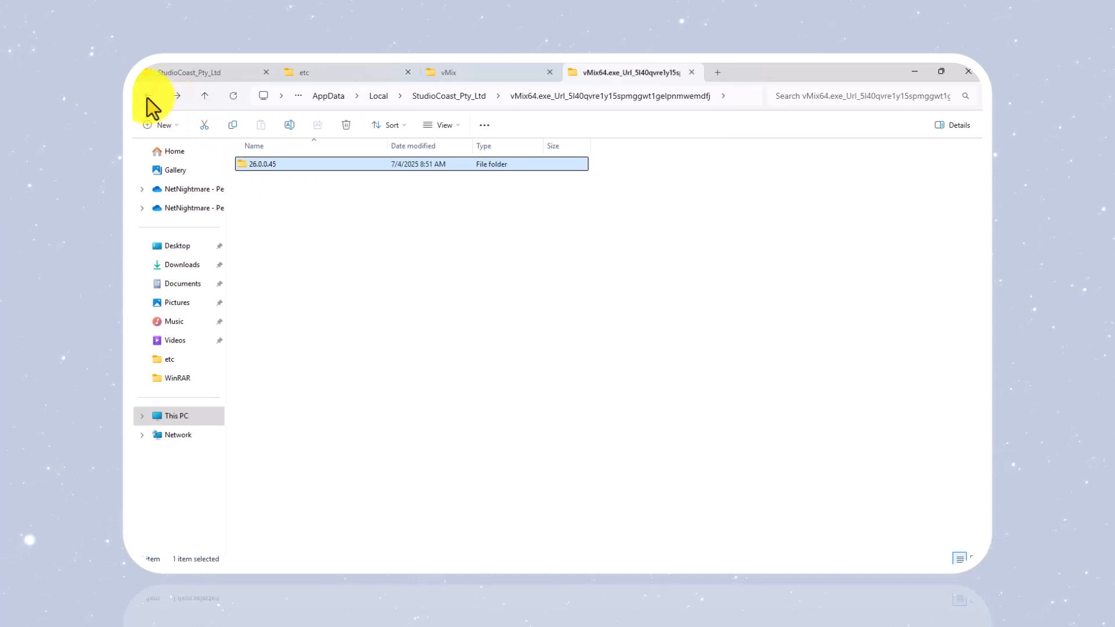
click(148, 97)
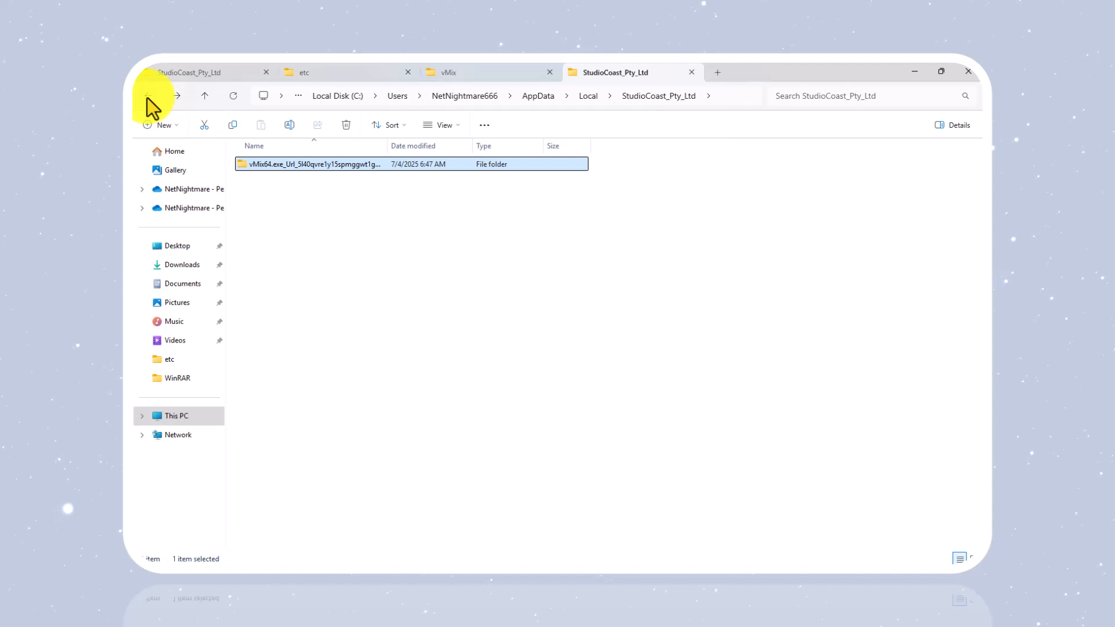
click(148, 96)
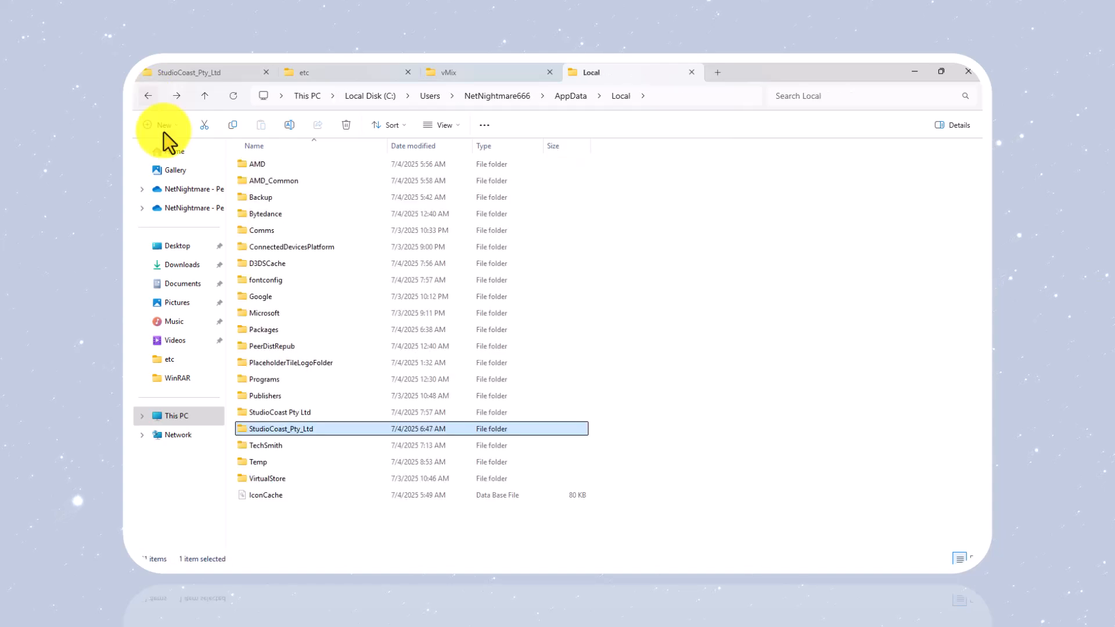
double_click(305, 432)
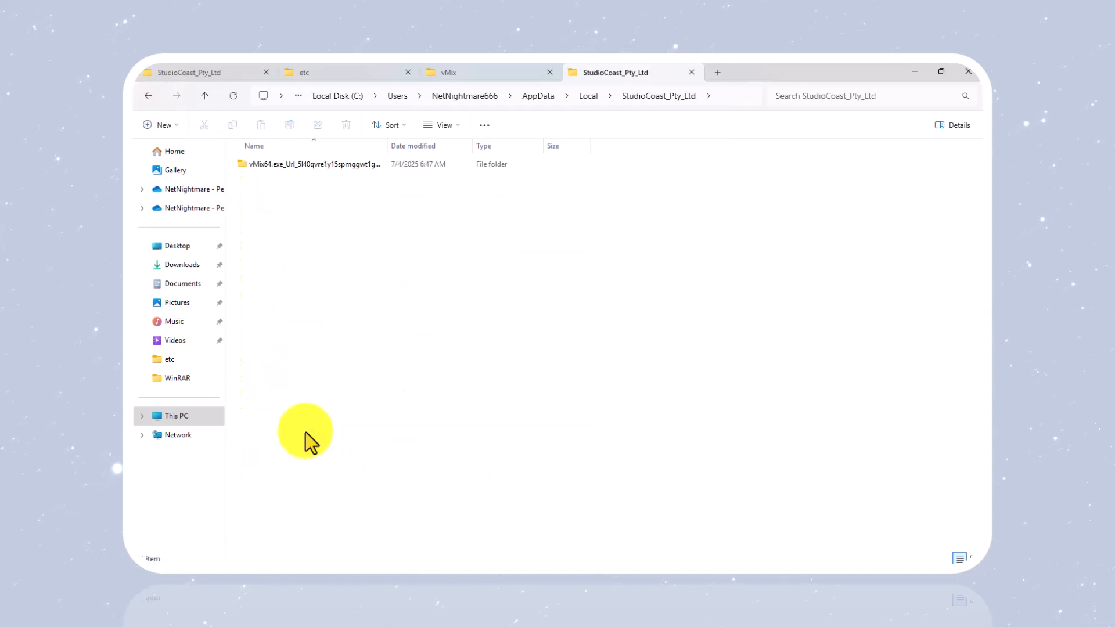
click(319, 164)
click(345, 129)
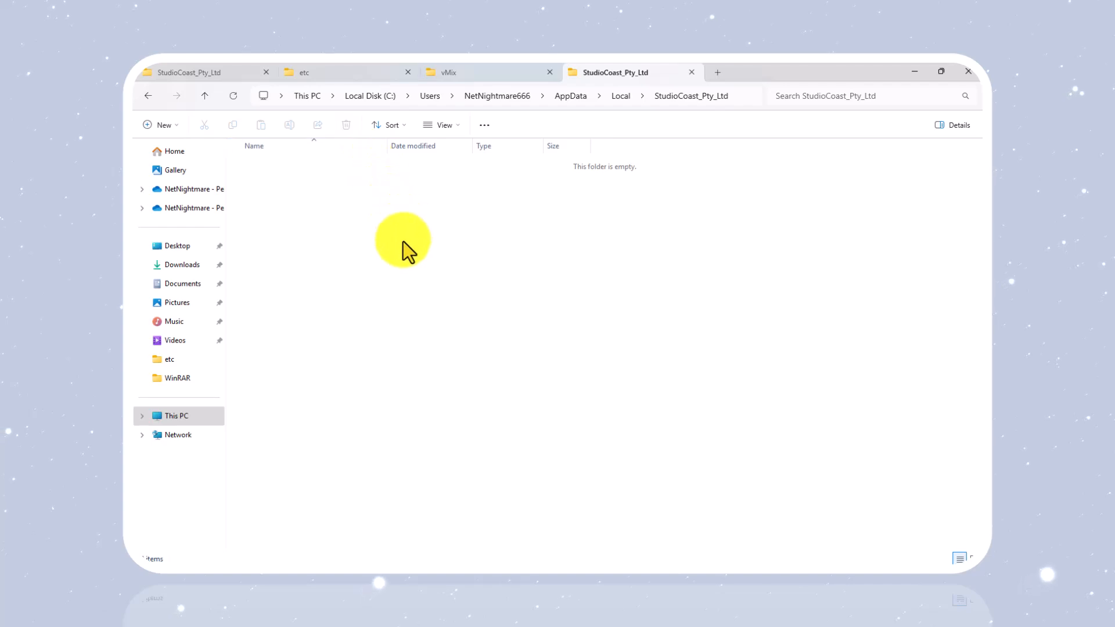
Minimize the file window and permanently empty the Recycle Bin on the desktop
click(915, 72)
right_click(138, 85)
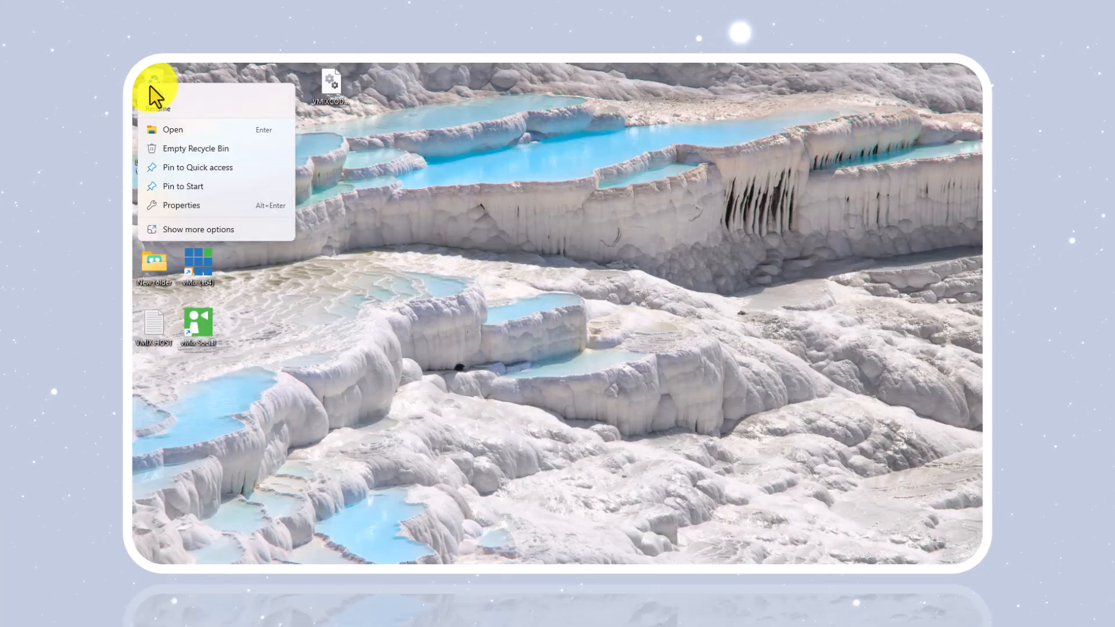
click(200, 155)
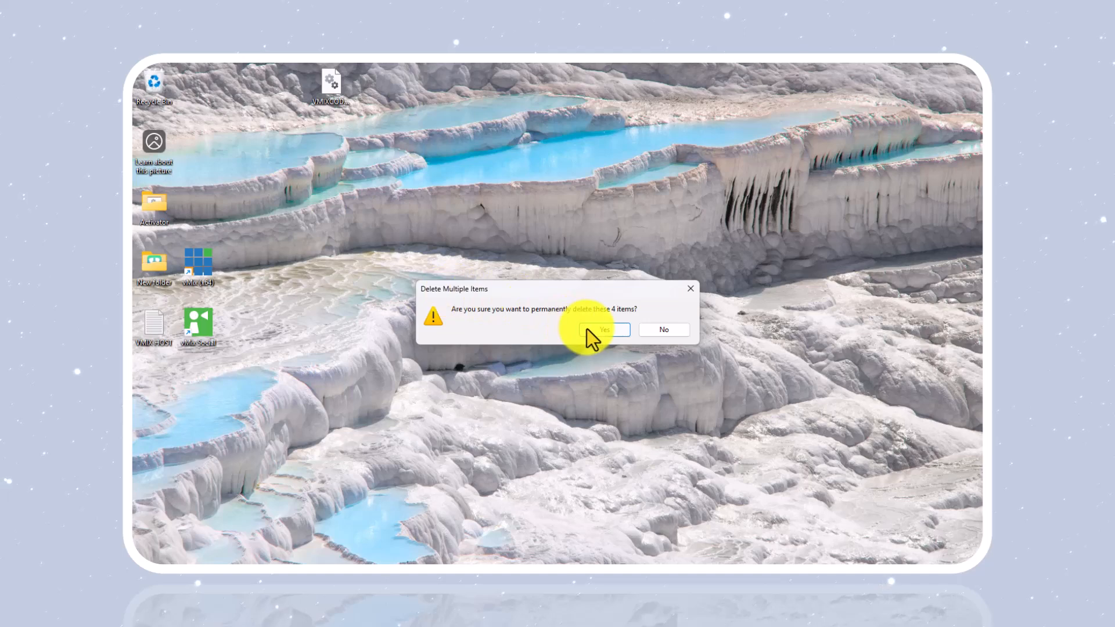
click(588, 328)
Recheck the contents of AppData\Local\StudioCoast_Pty_Ltd and close the older duplicate StudioCoast_Pty_Ltd tab
click(202, 581)
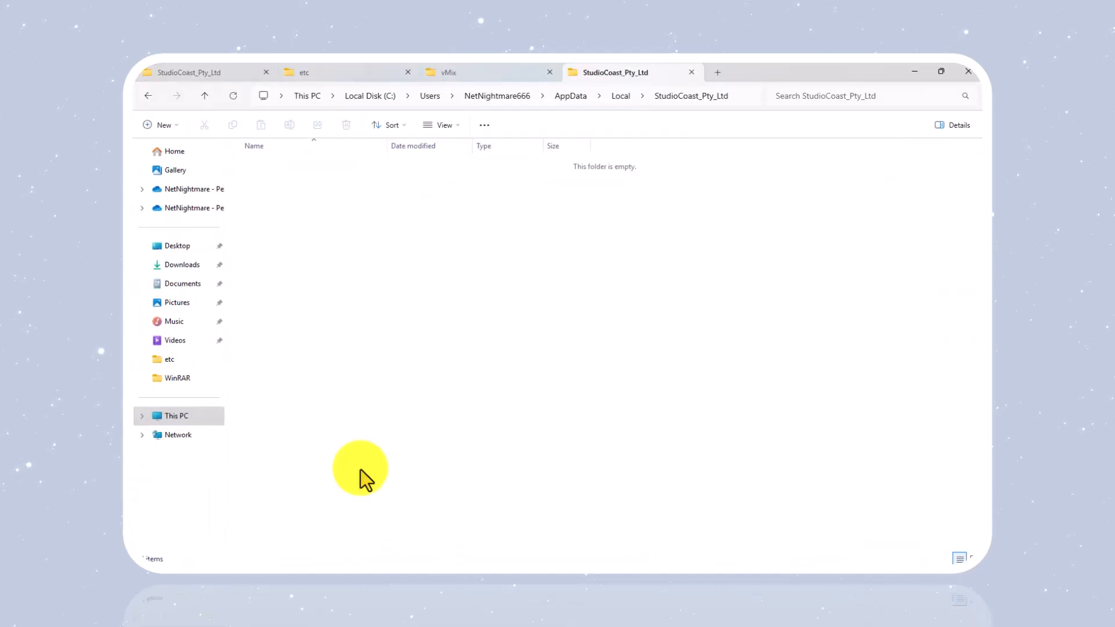
click(149, 97)
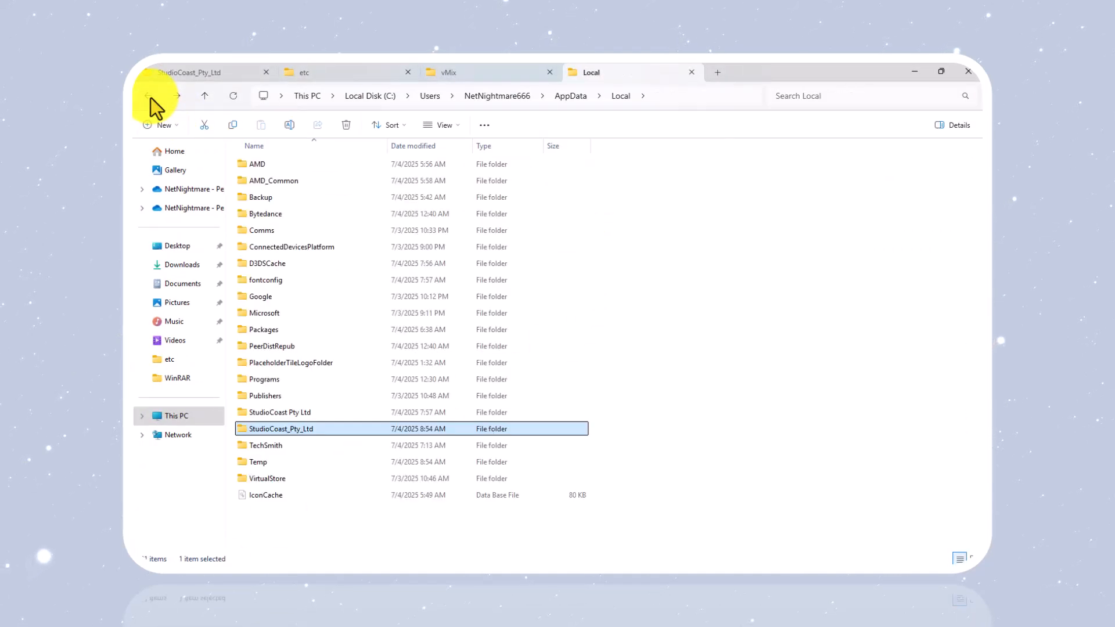
double_click(315, 430)
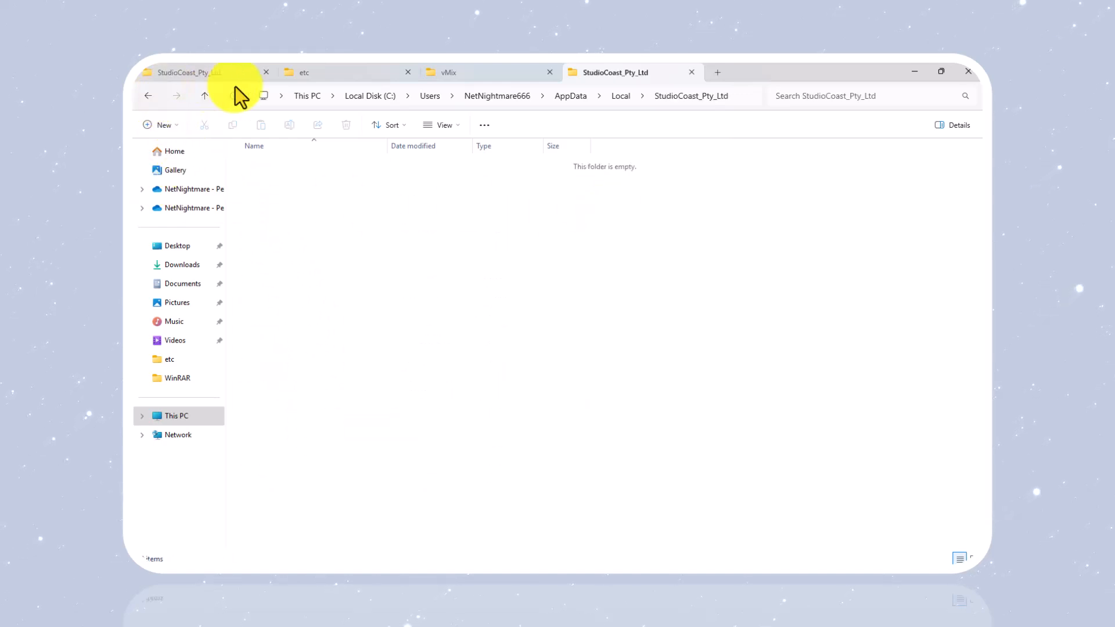
click(264, 73)
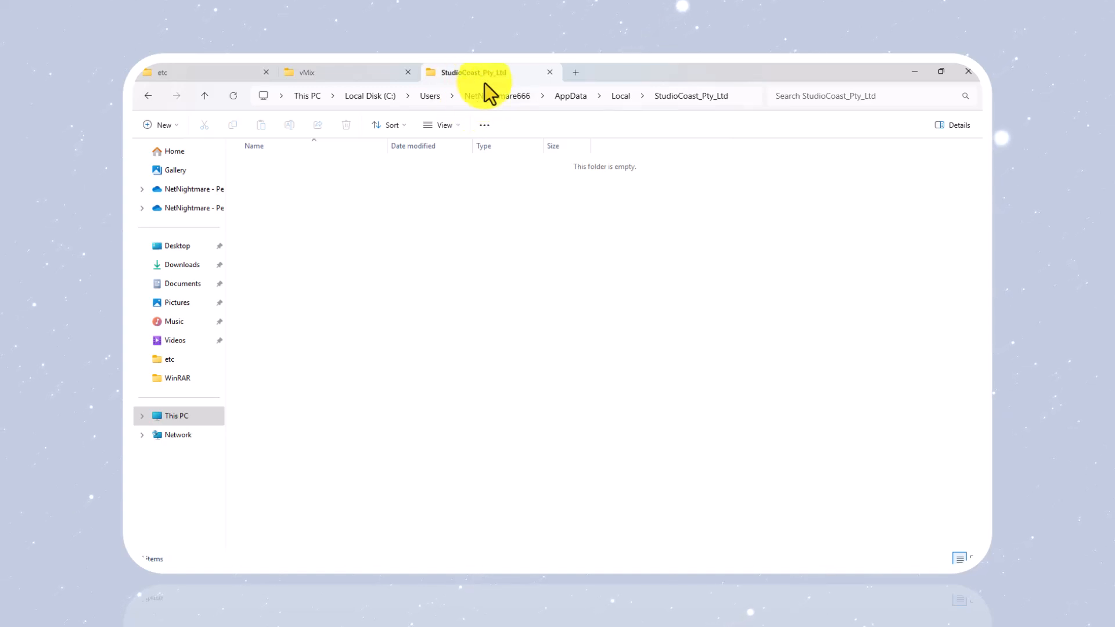
Open the Windows folder on Local Disk (C:) in a new File Explorer tab
click(574, 73)
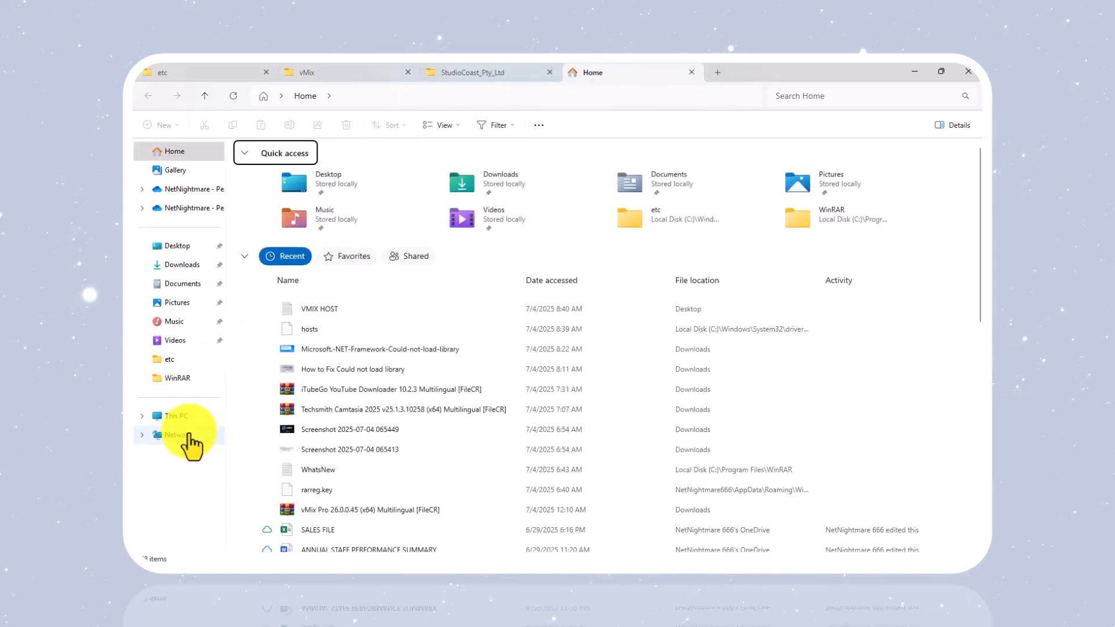
click(185, 417)
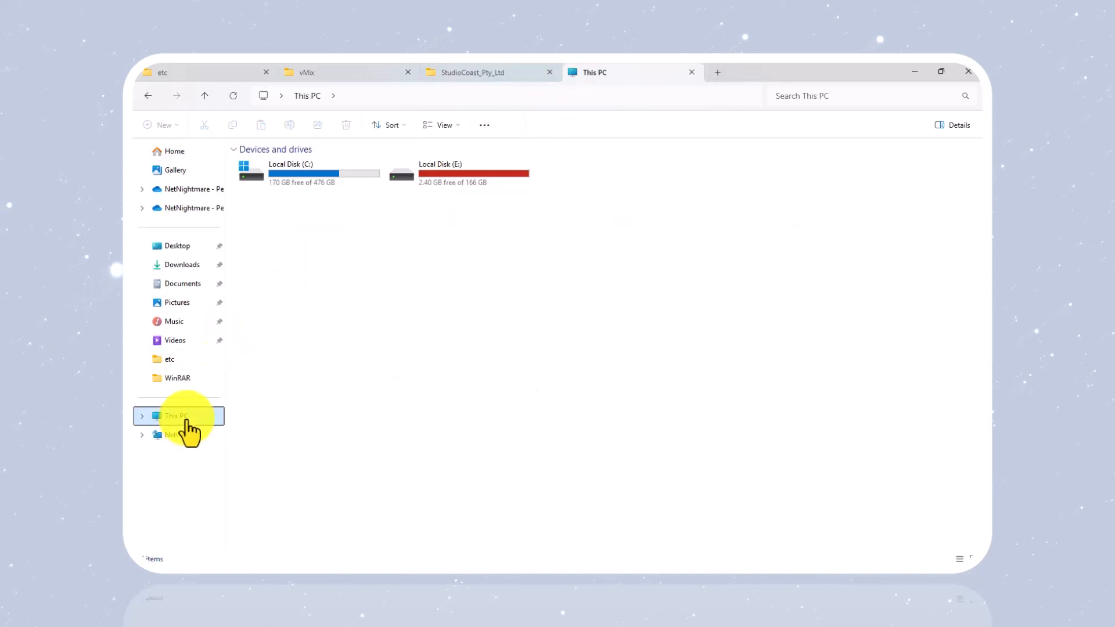
double_click(316, 171)
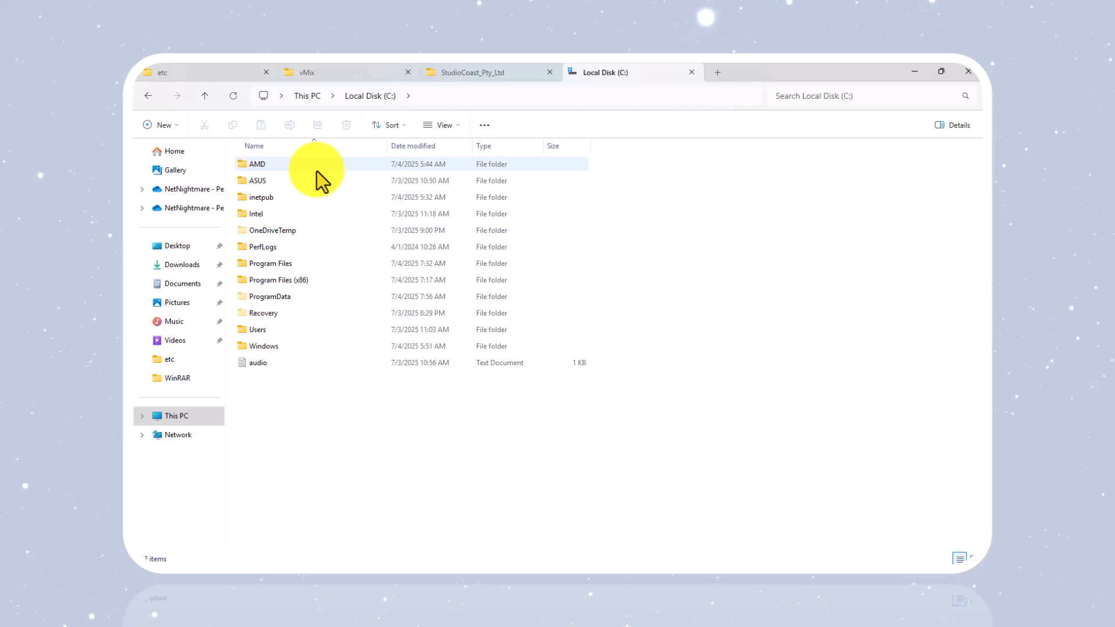
double_click(281, 346)
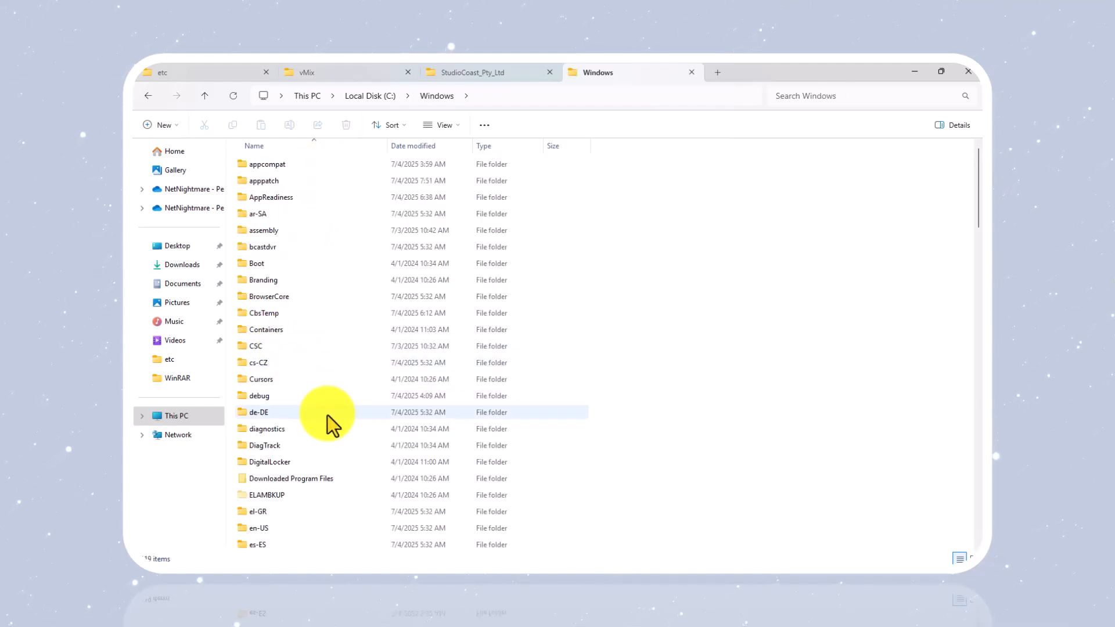
Look through the list of subfolders in C:\Windows, including Downloaded Program Files and DigitalLocker
scroll(328, 416, down, 1)
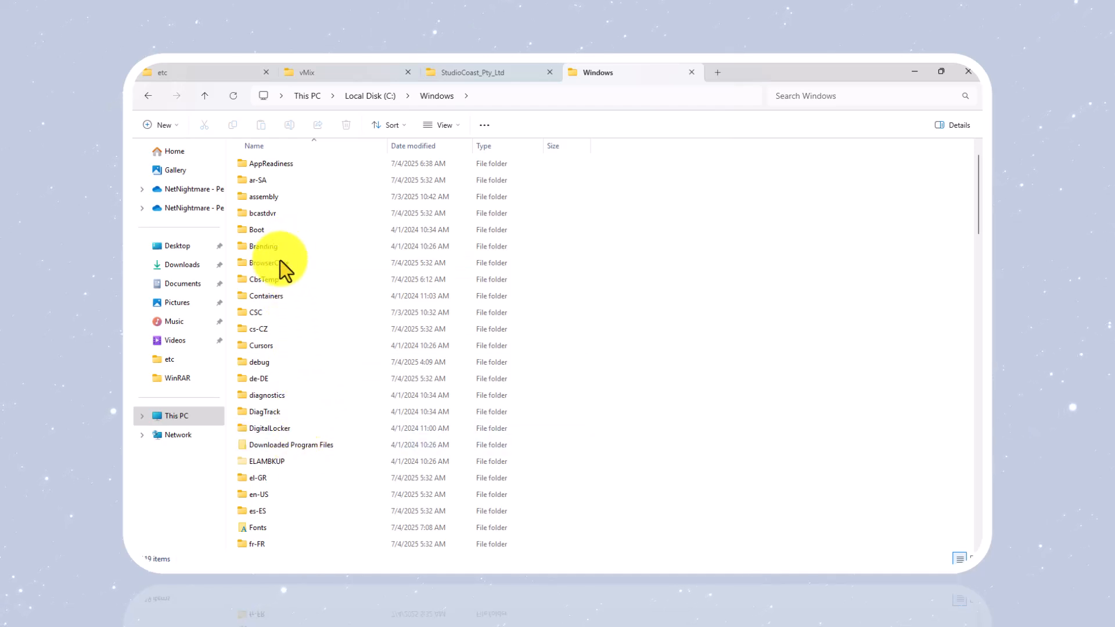
scroll(286, 363, down, 2)
scroll(287, 364, up, 3)
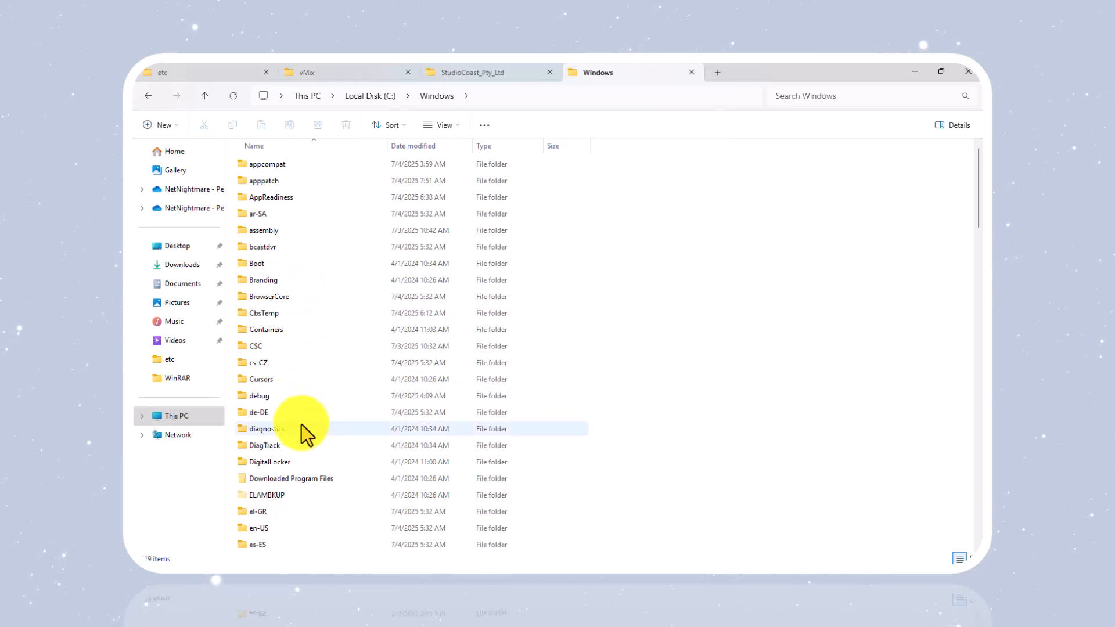
click(289, 480)
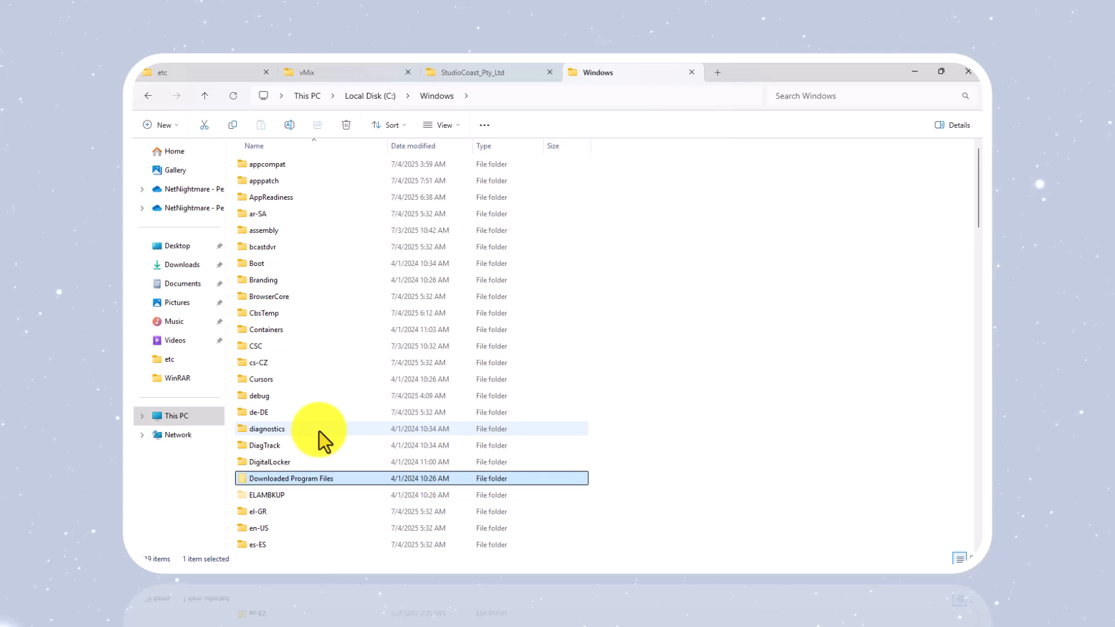
scroll(320, 435, down, 15)
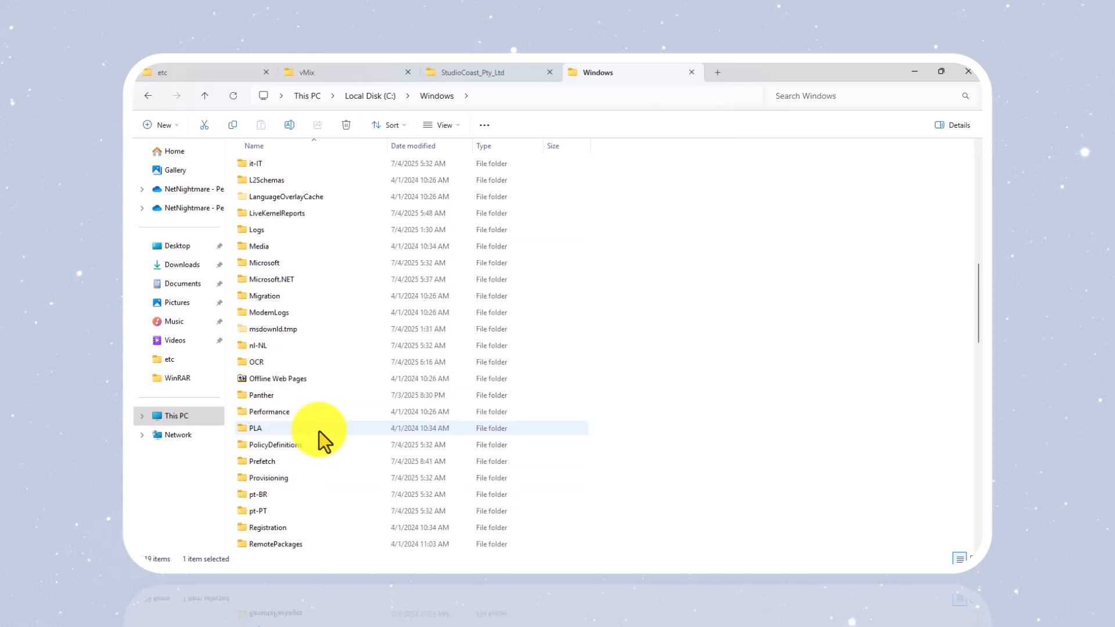
scroll(320, 441, down, 2)
scroll(320, 441, down, 3)
scroll(320, 442, up, 13)
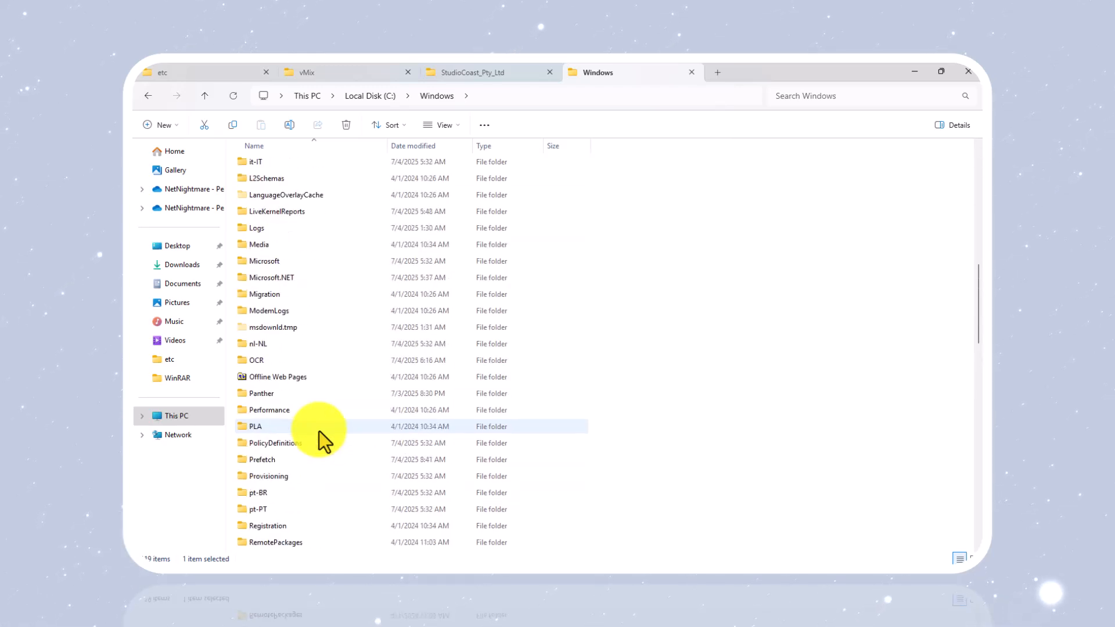
scroll(324, 441, up, 3)
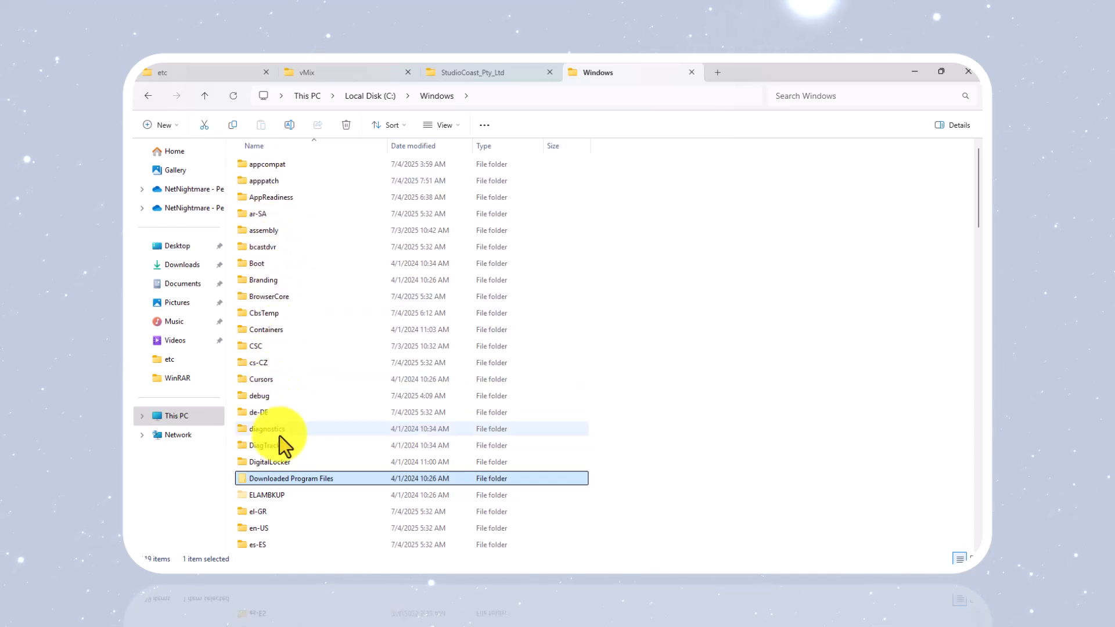
click(284, 463)
scroll(287, 454, down, 2)
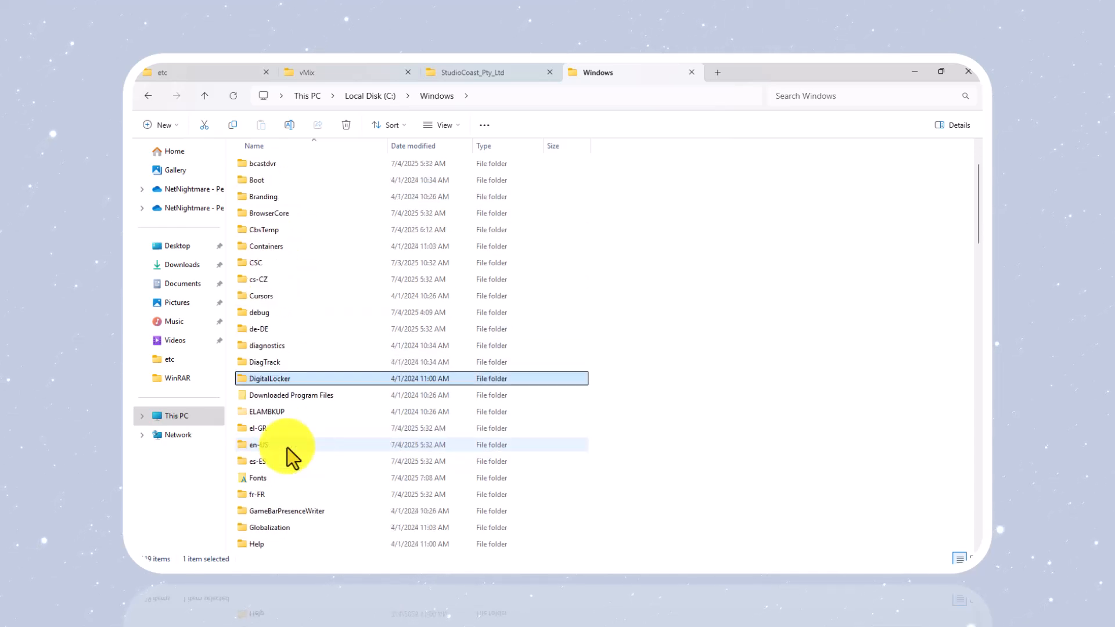
scroll(287, 445, up, 2)
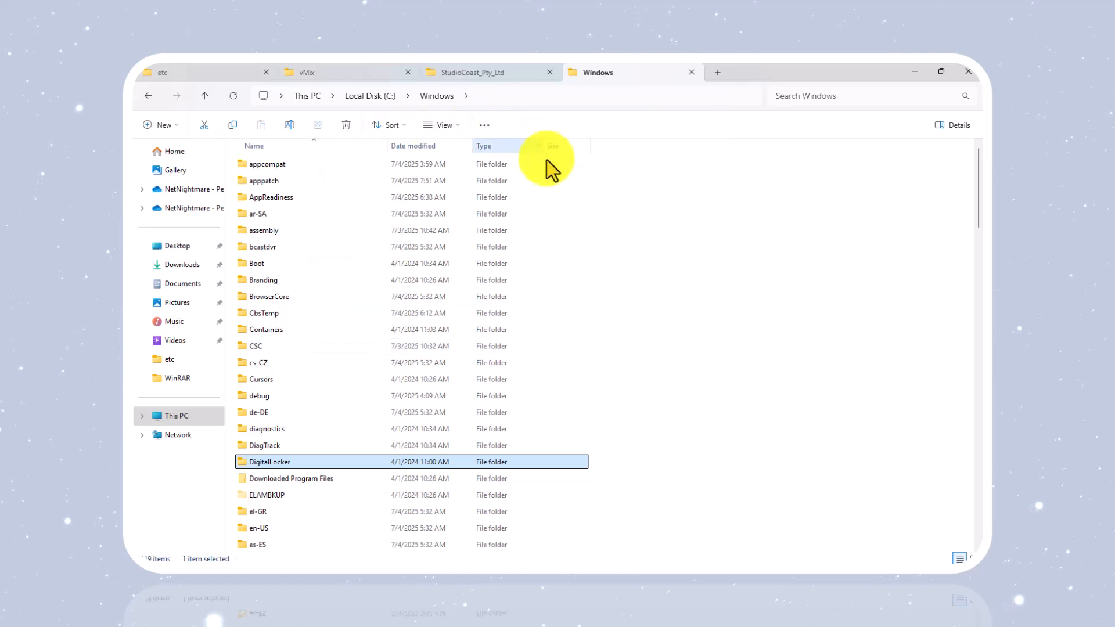
Dismiss the incoming WhatsApp Beta message notification
click(515, 577)
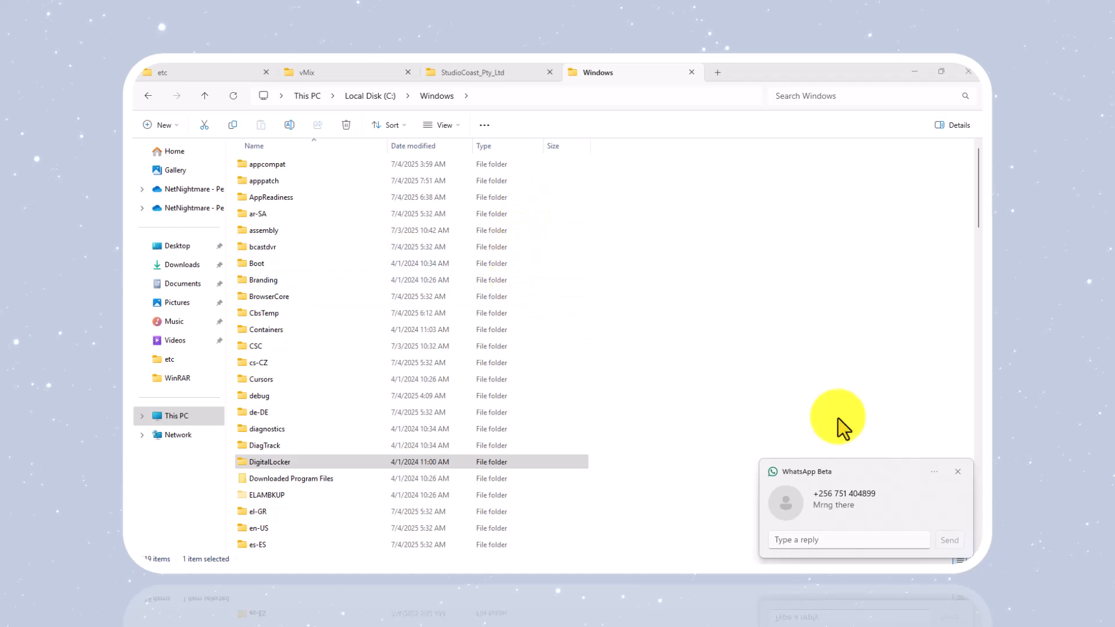
click(957, 471)
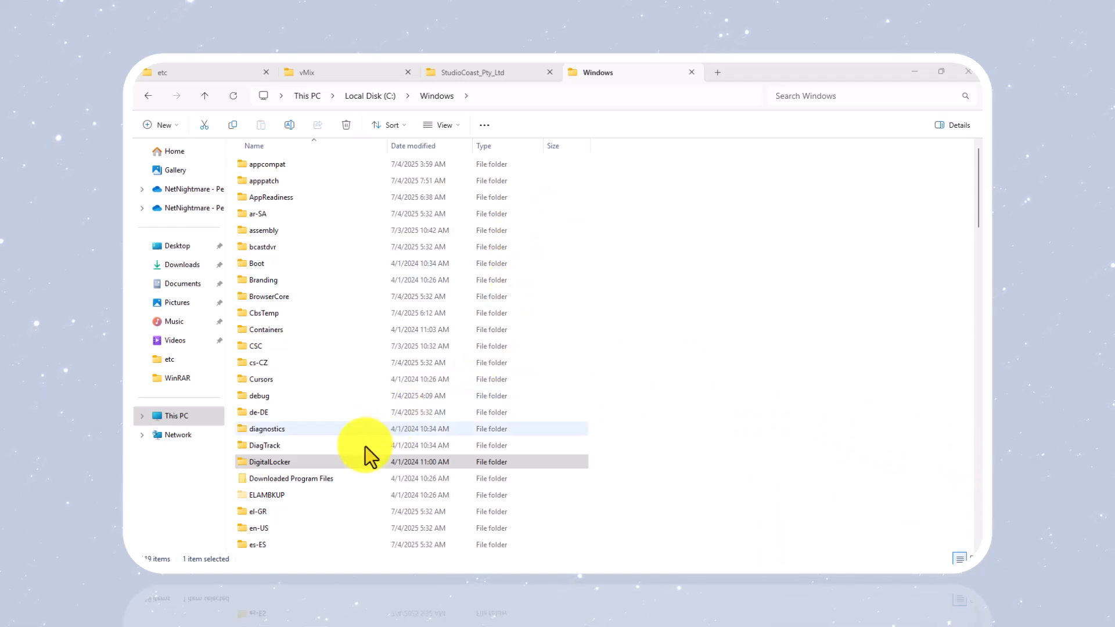
Go back to Local Disk (C:) and reopen its Windows folder
scroll(356, 472, down, 4)
scroll(349, 465, up, 4)
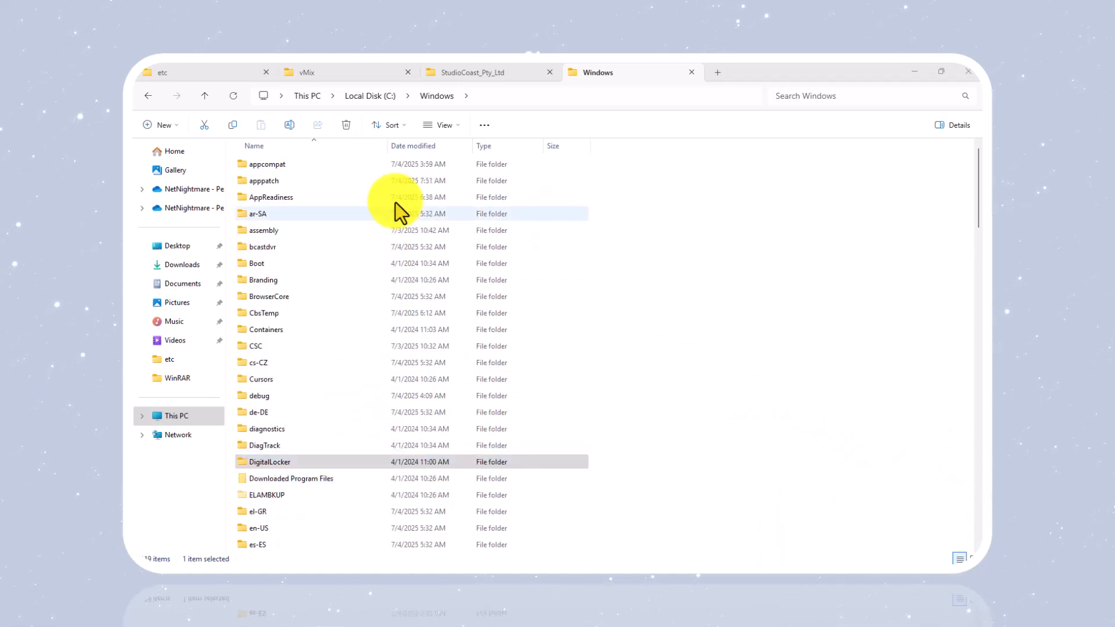
click(372, 97)
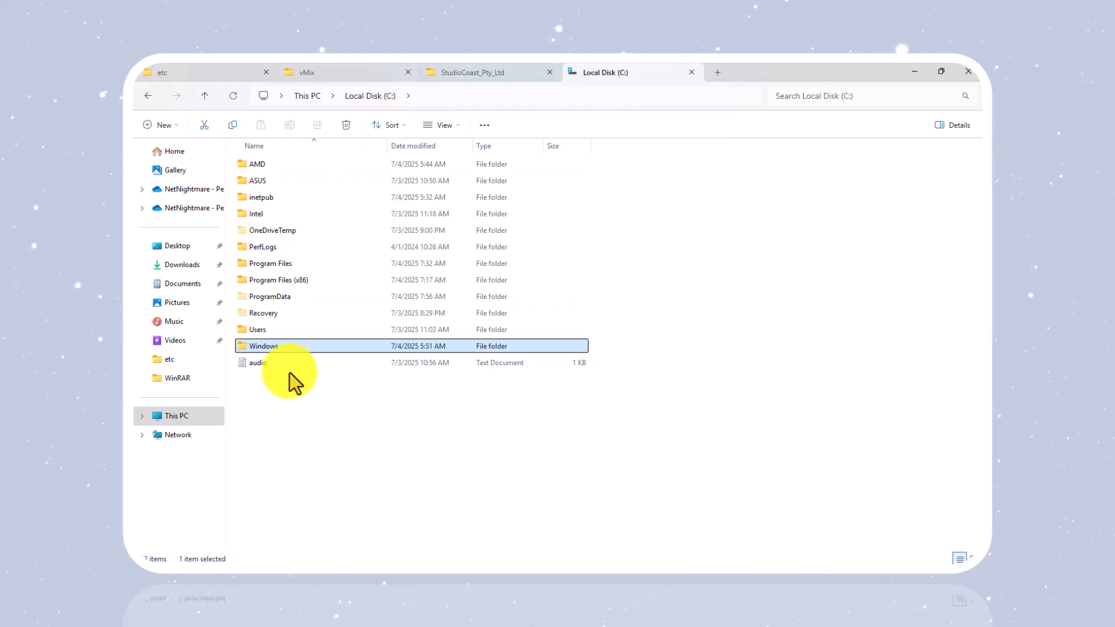
double_click(301, 349)
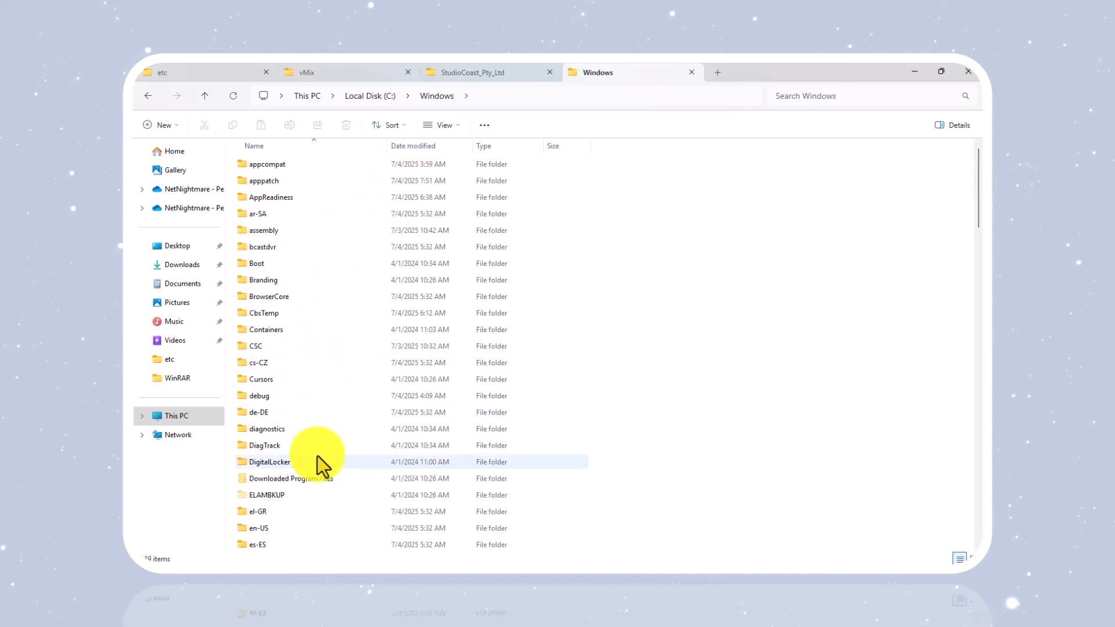
Open the System32 folder inside the Windows folder
scroll(317, 456, down, 2)
scroll(318, 455, down, 12)
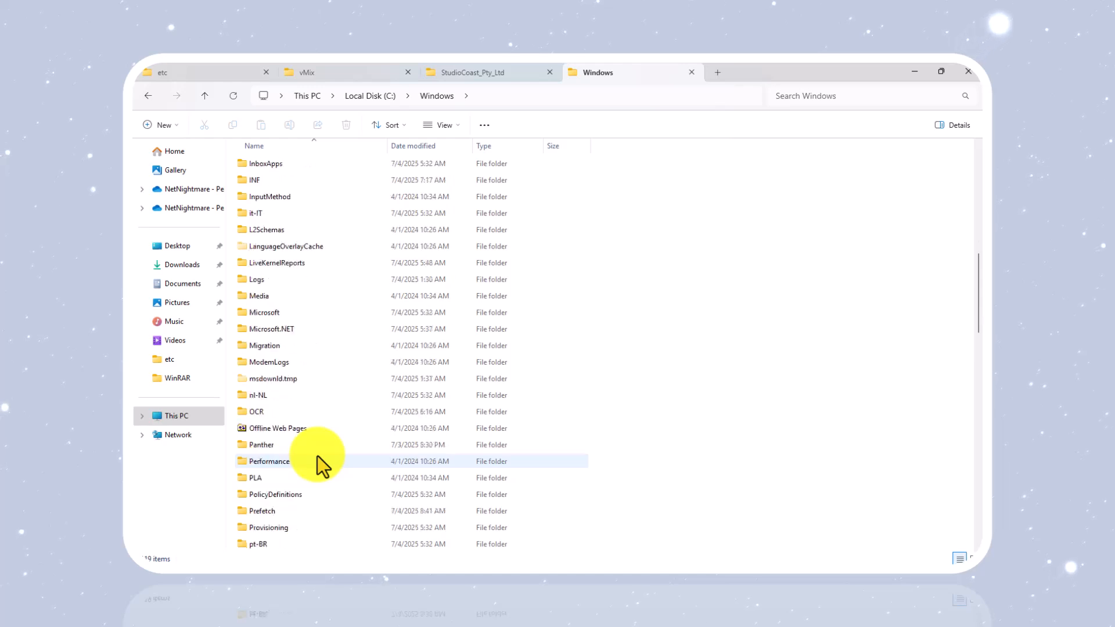
scroll(317, 455, down, 3)
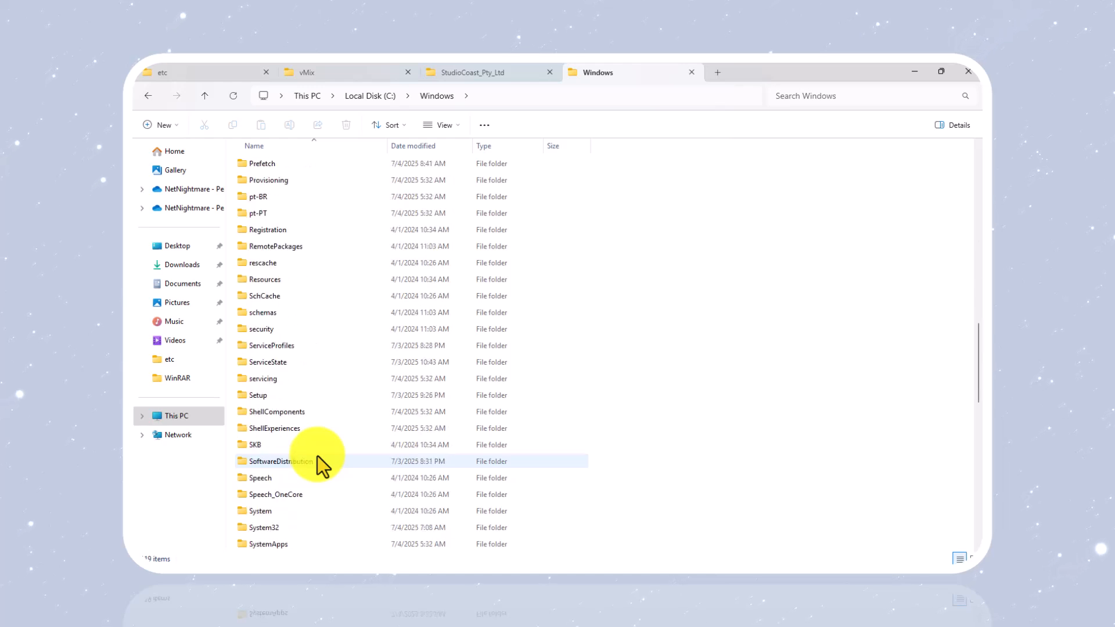
click(277, 525)
double_click(278, 525)
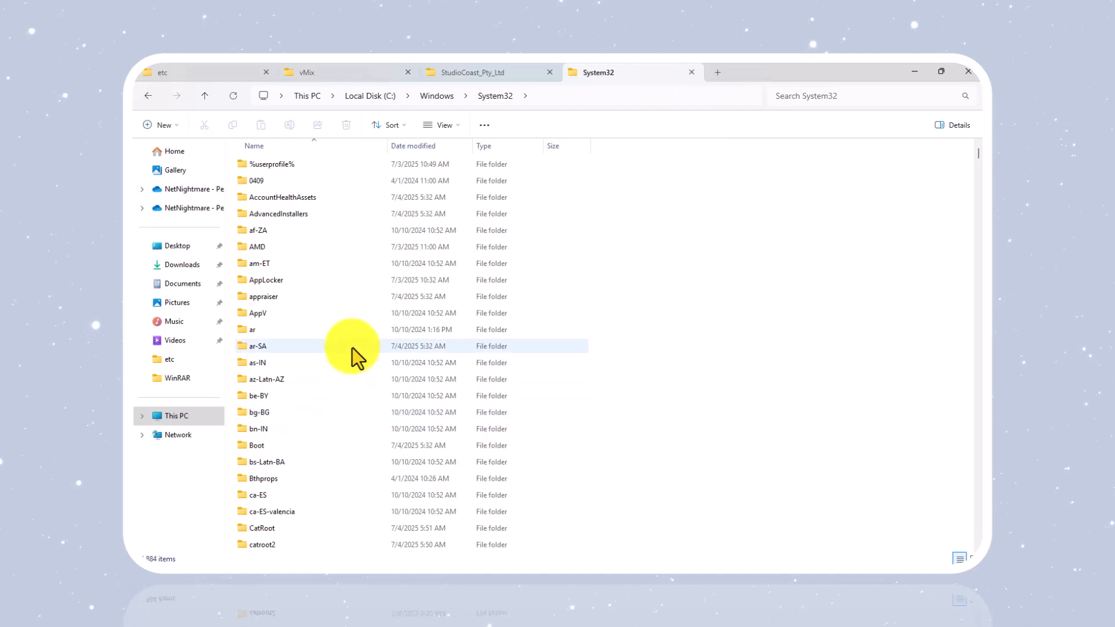
Dismiss the incoming WhatsApp Business message notification
scroll(328, 317, down, 2)
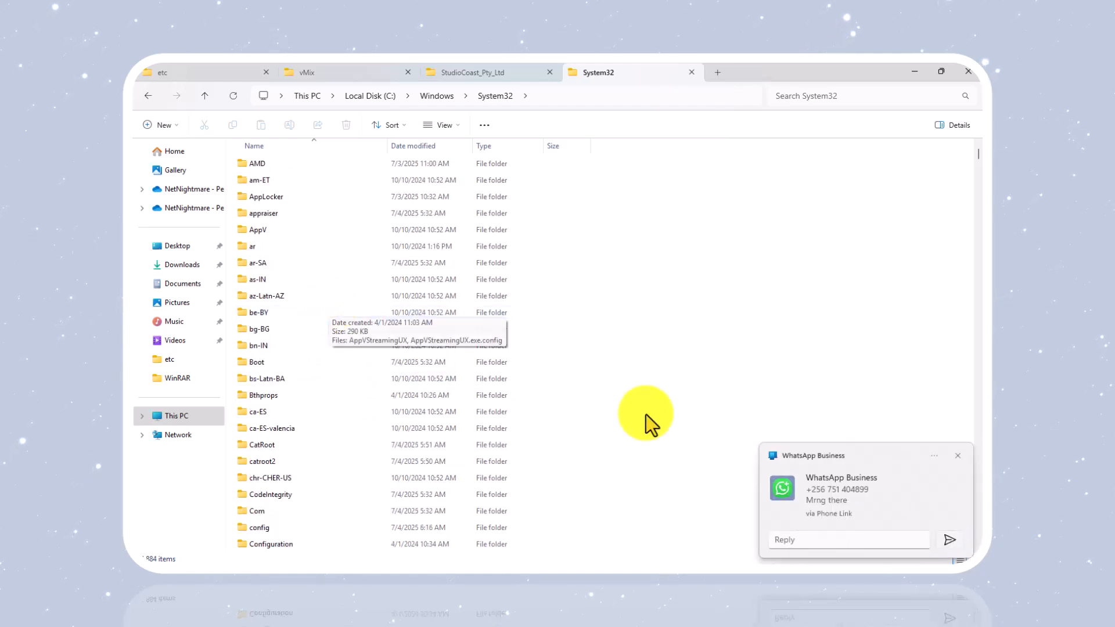
click(957, 456)
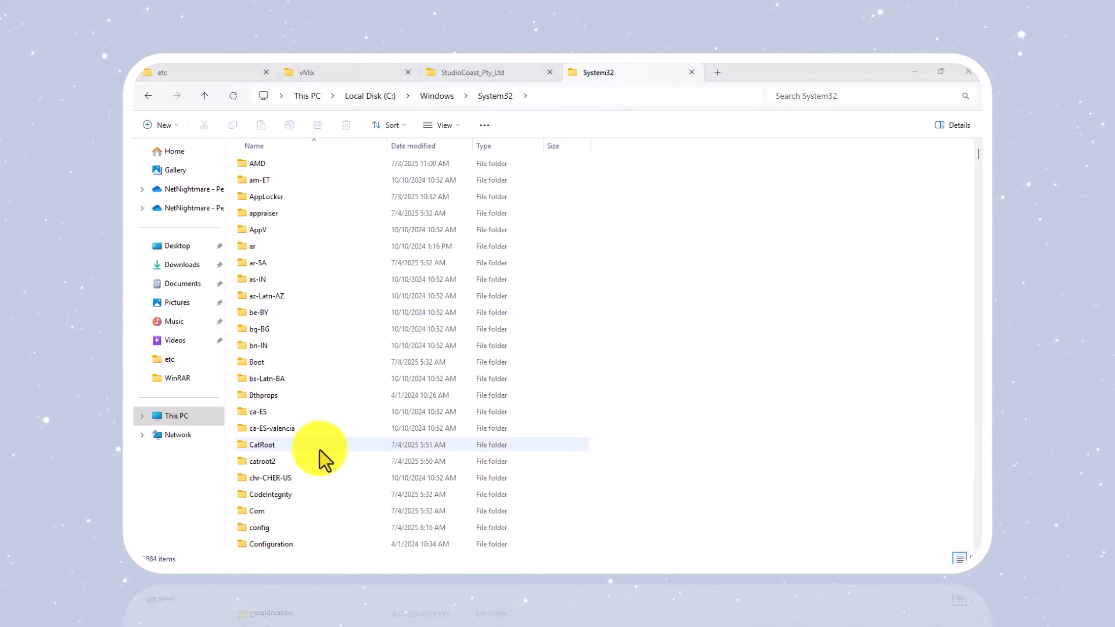
Open the etc folder inside System32's drivers folder and select the hosts file
scroll(299, 413, down, 5)
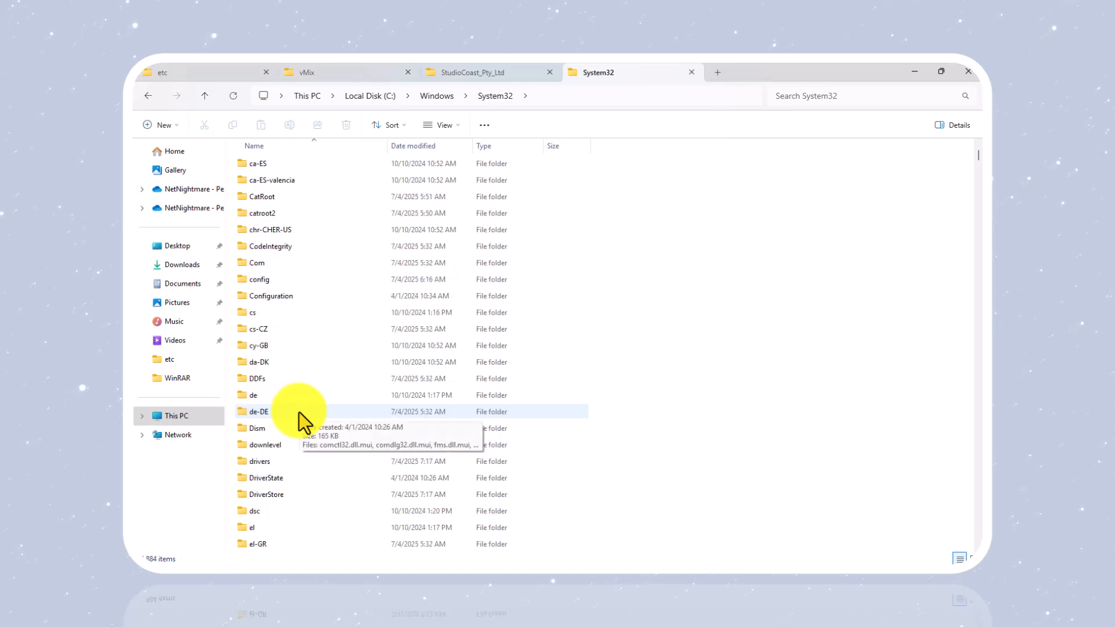
double_click(287, 463)
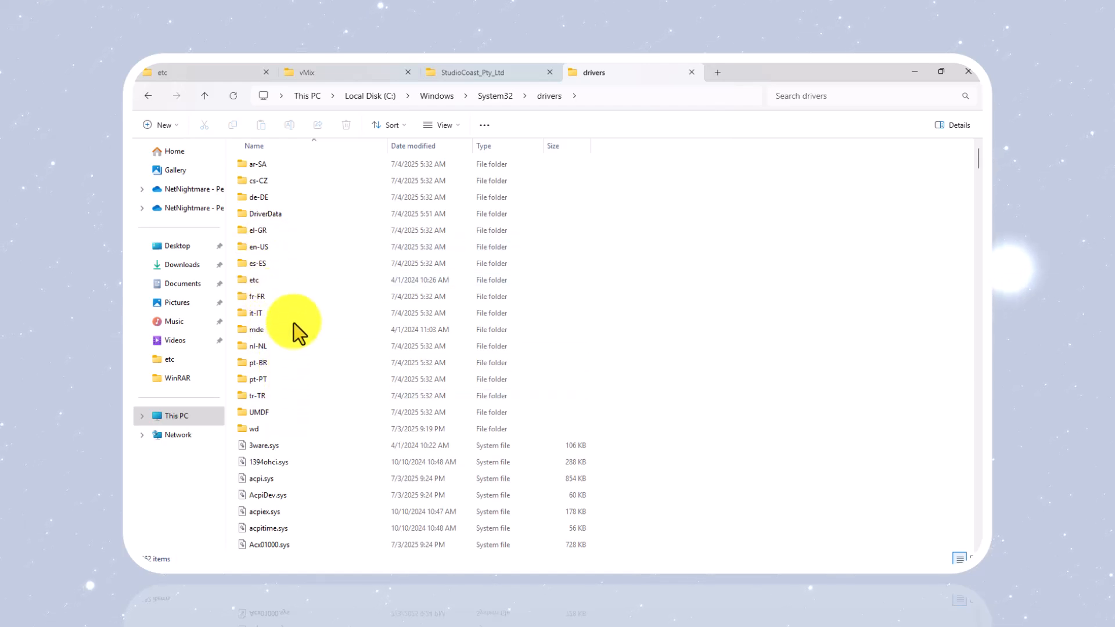
double_click(270, 282)
click(300, 166)
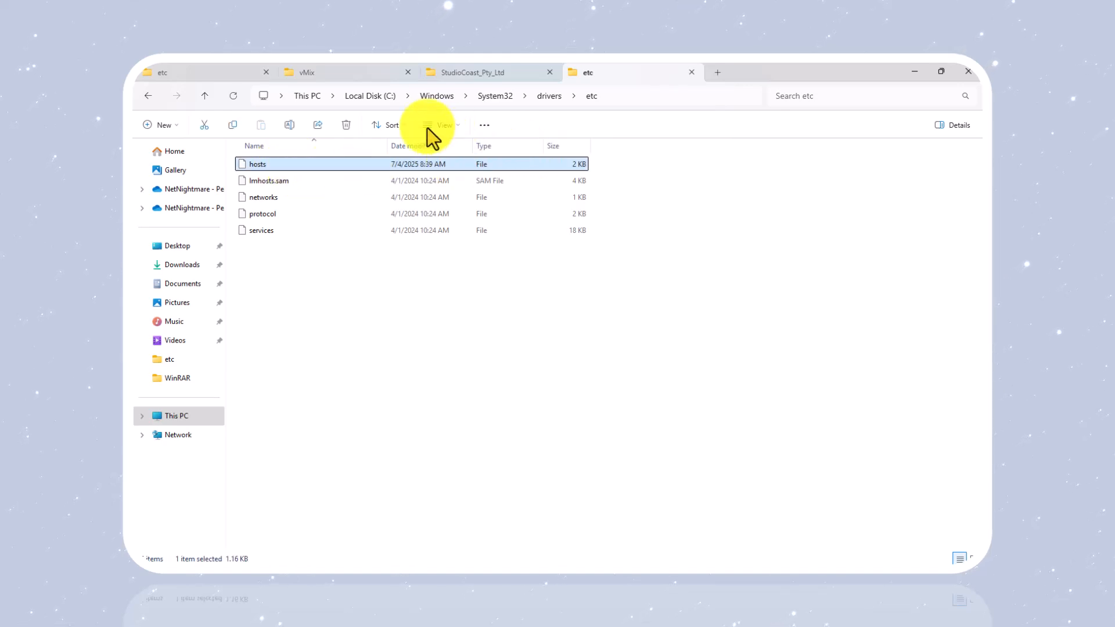
key(super)
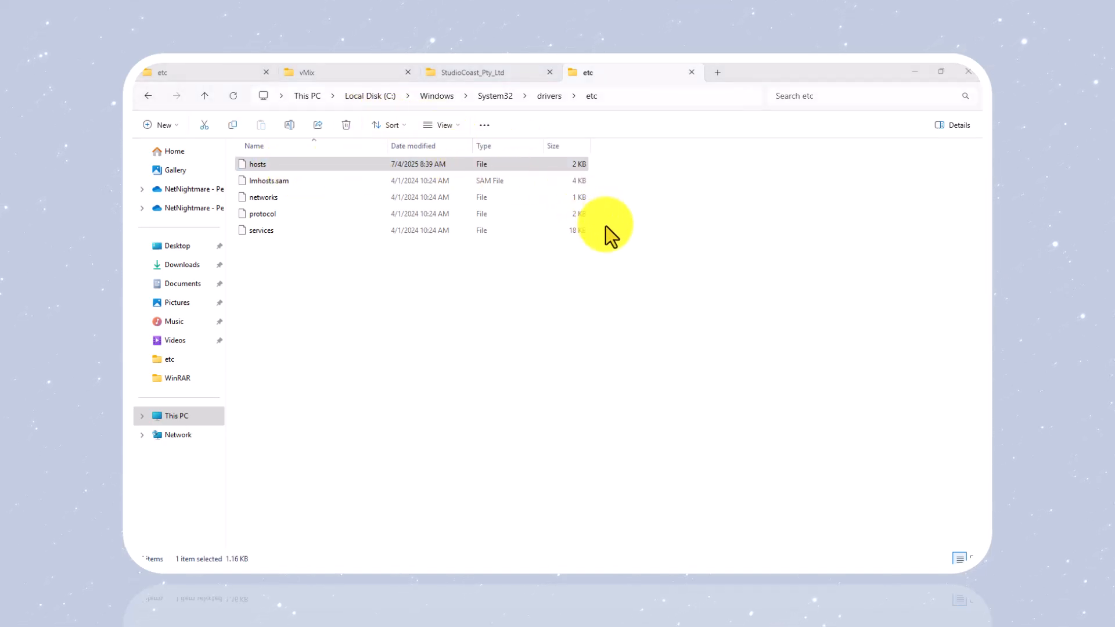
click(294, 167)
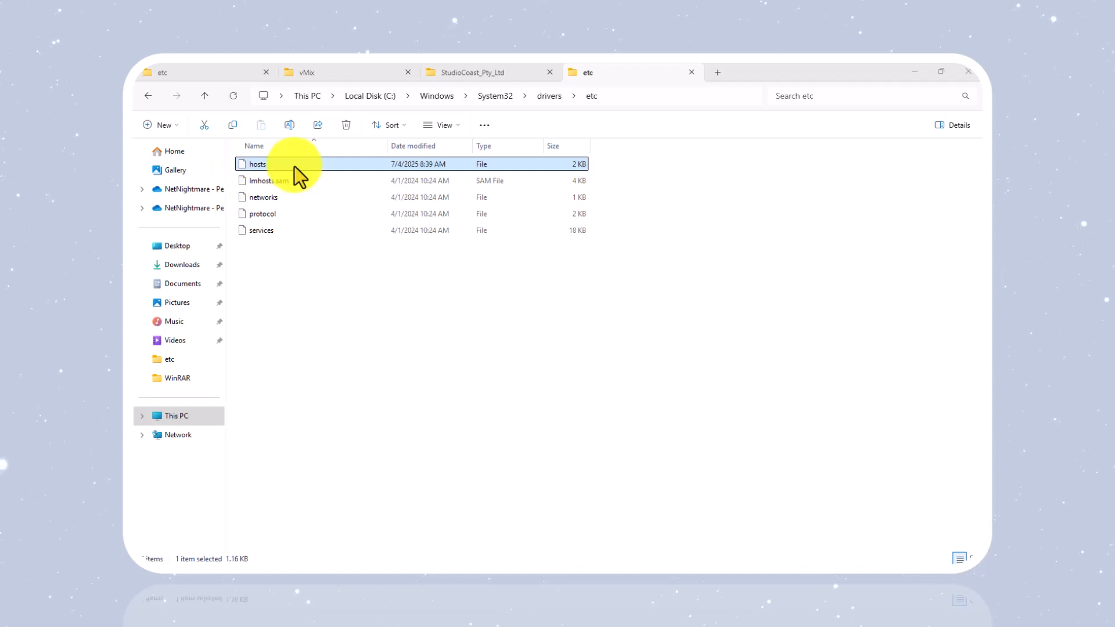
key(super)
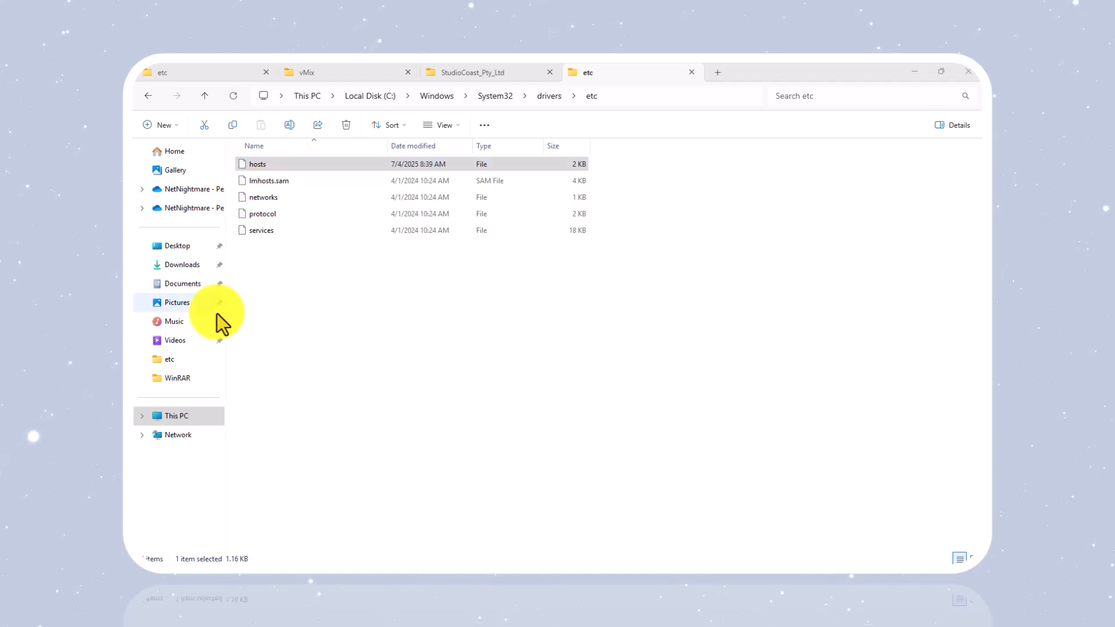
Go back to This PC and reopen the System32 folder under Windows on Local Disk (C:)
click(183, 416)
click(326, 187)
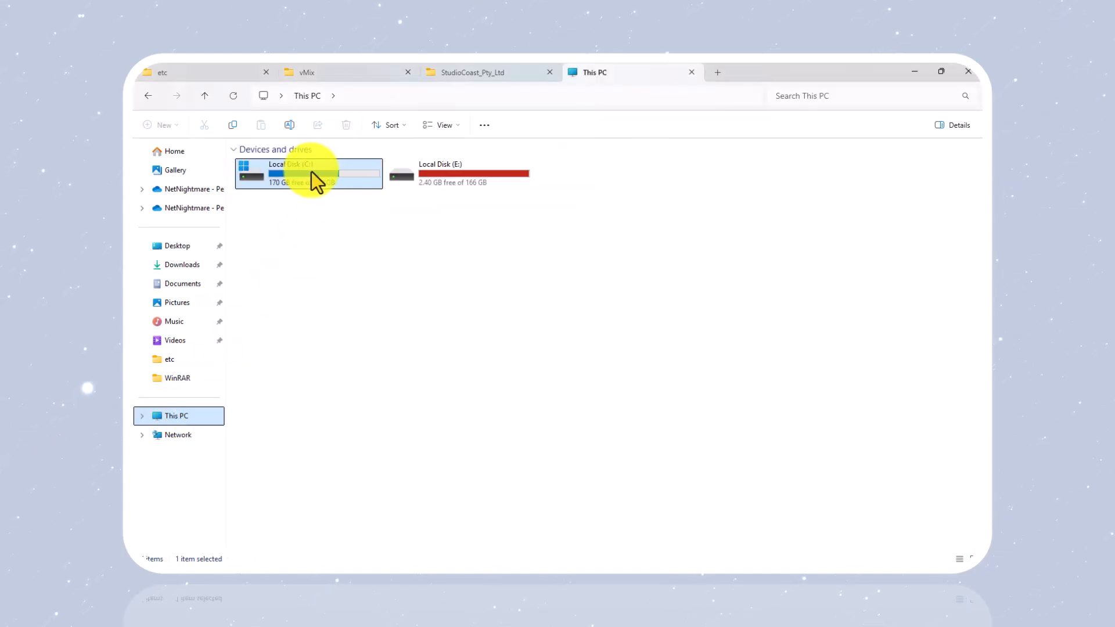
double_click(311, 172)
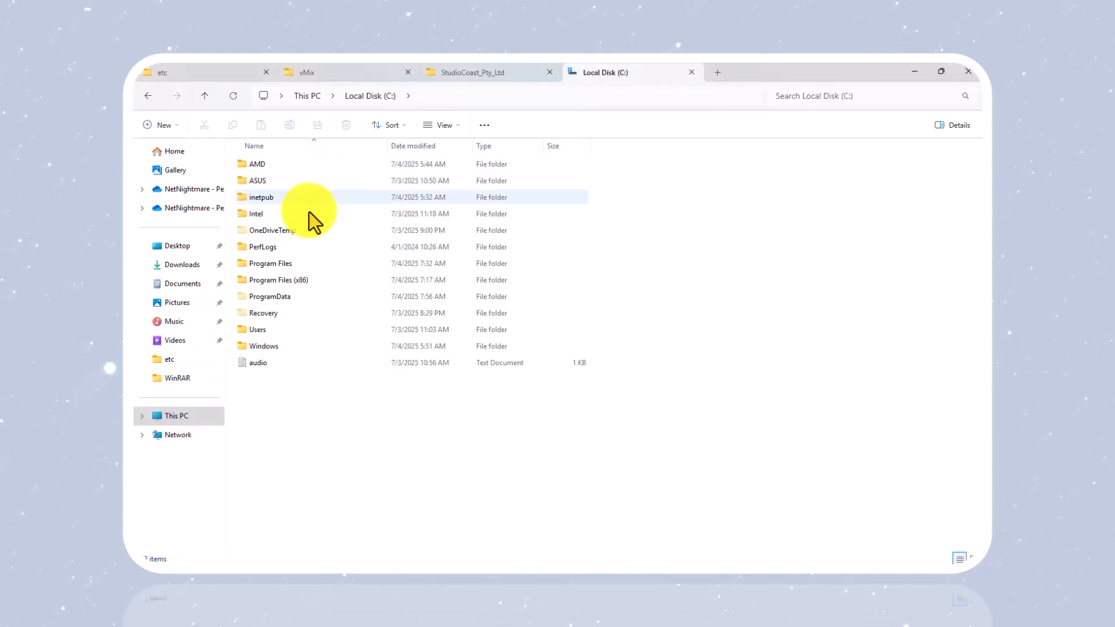
double_click(281, 345)
scroll(290, 342, down, 3)
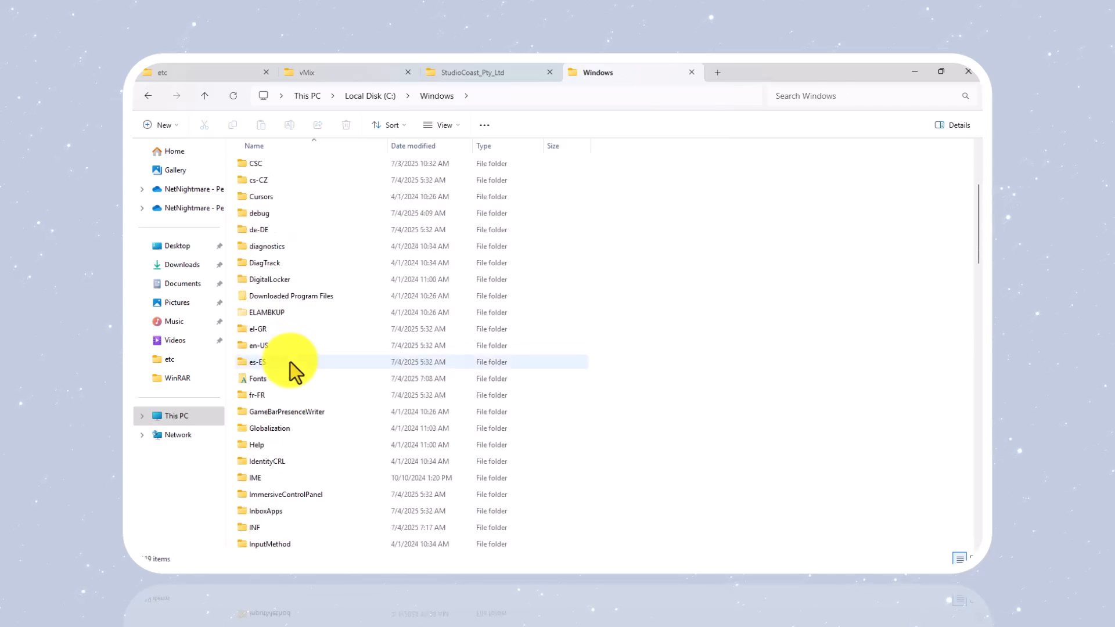
scroll(290, 362, down, 15)
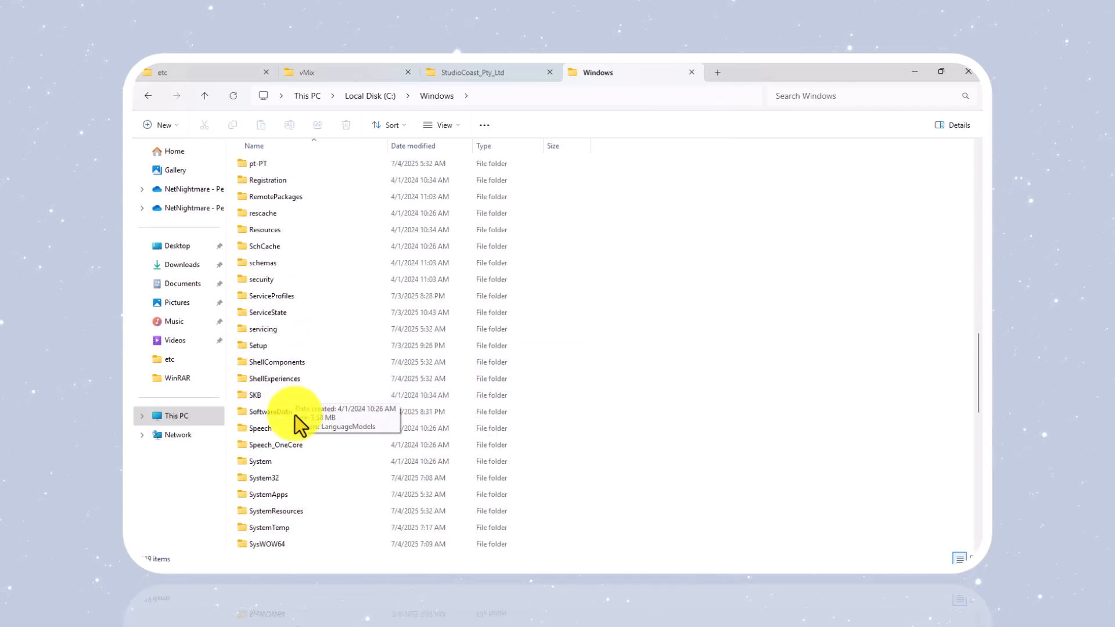
double_click(306, 478)
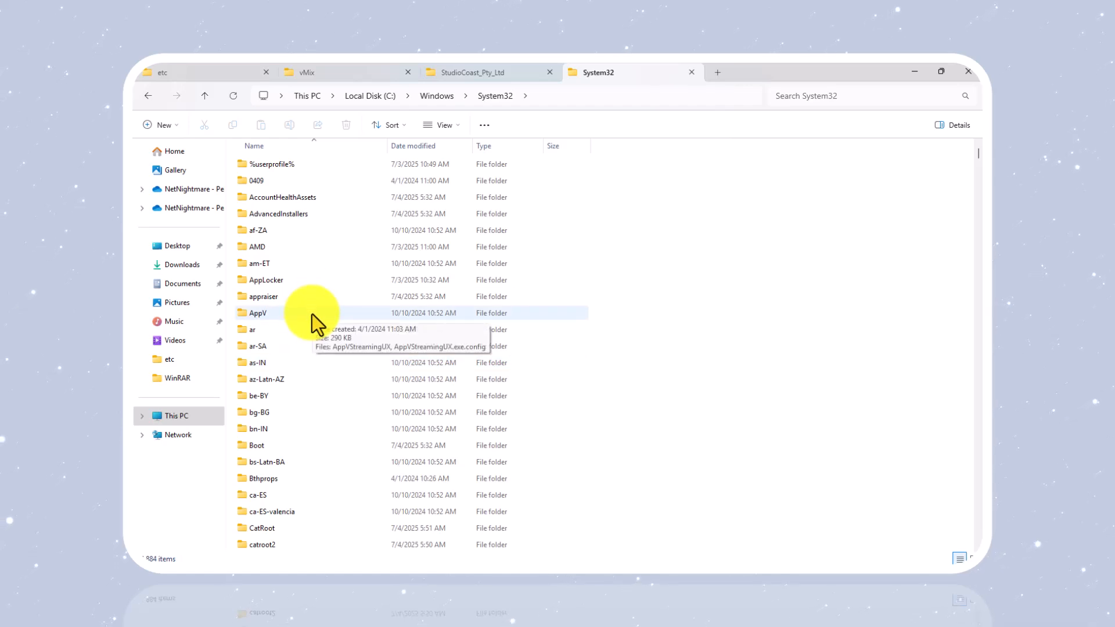
Reopen the drivers folder in System32 and its etc subfolder
scroll(312, 315, down, 1)
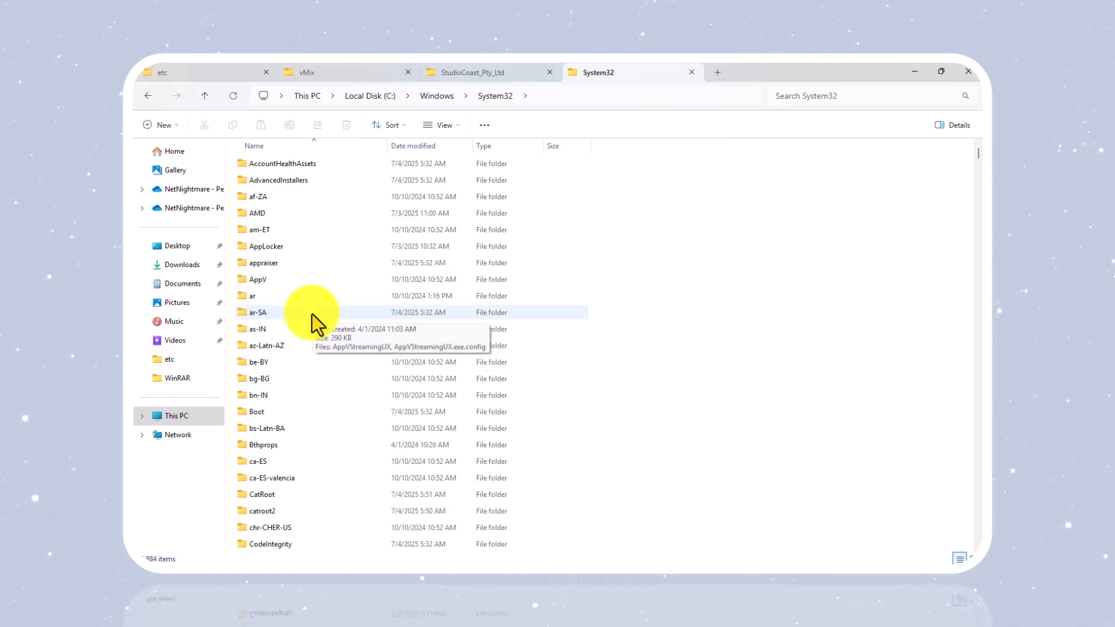
scroll(312, 315, down, 3)
scroll(312, 315, down, 2)
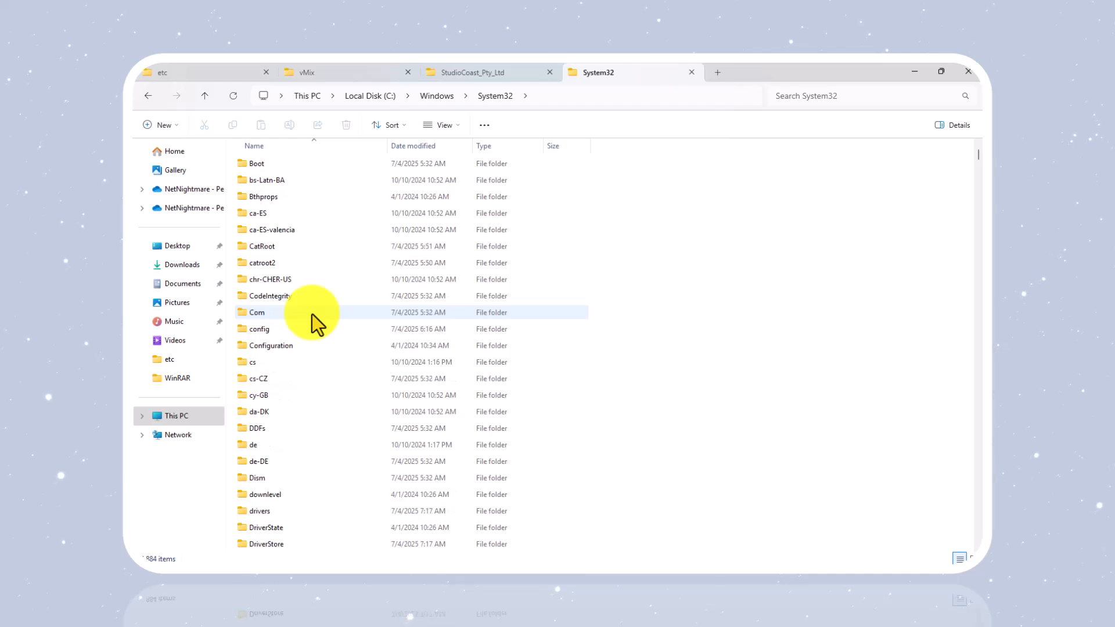
scroll(311, 315, down, 4)
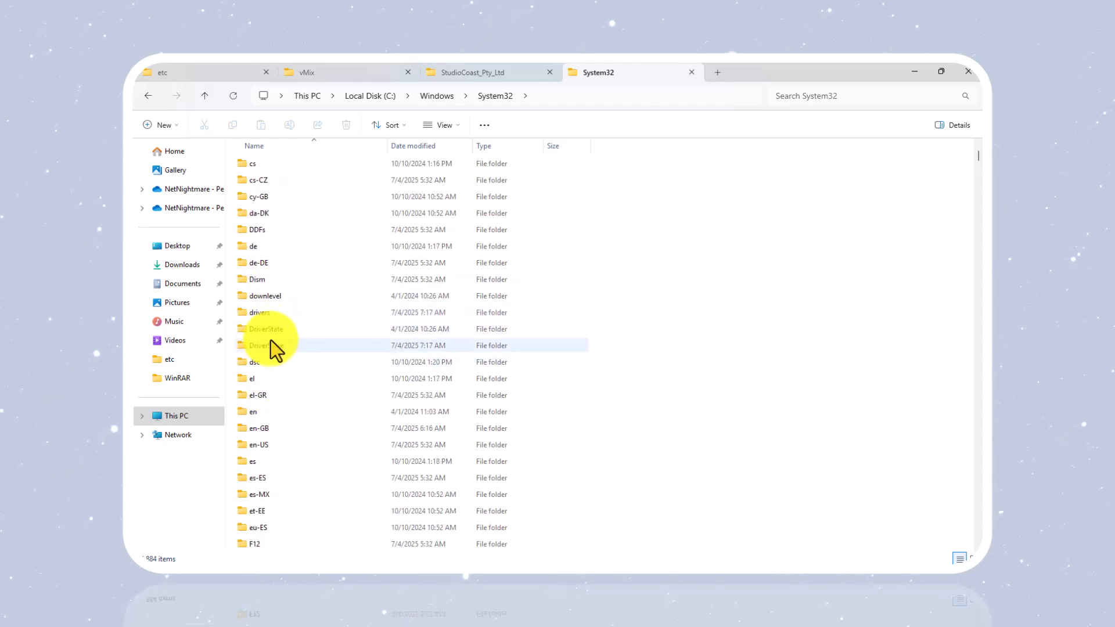
scroll(271, 268, up, 1)
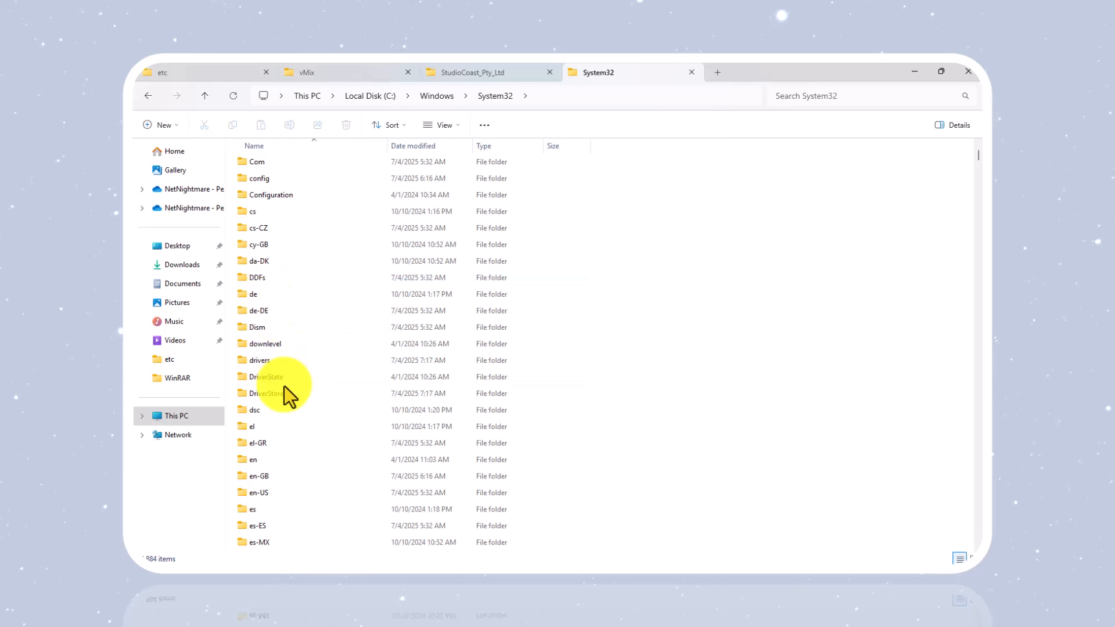
double_click(287, 360)
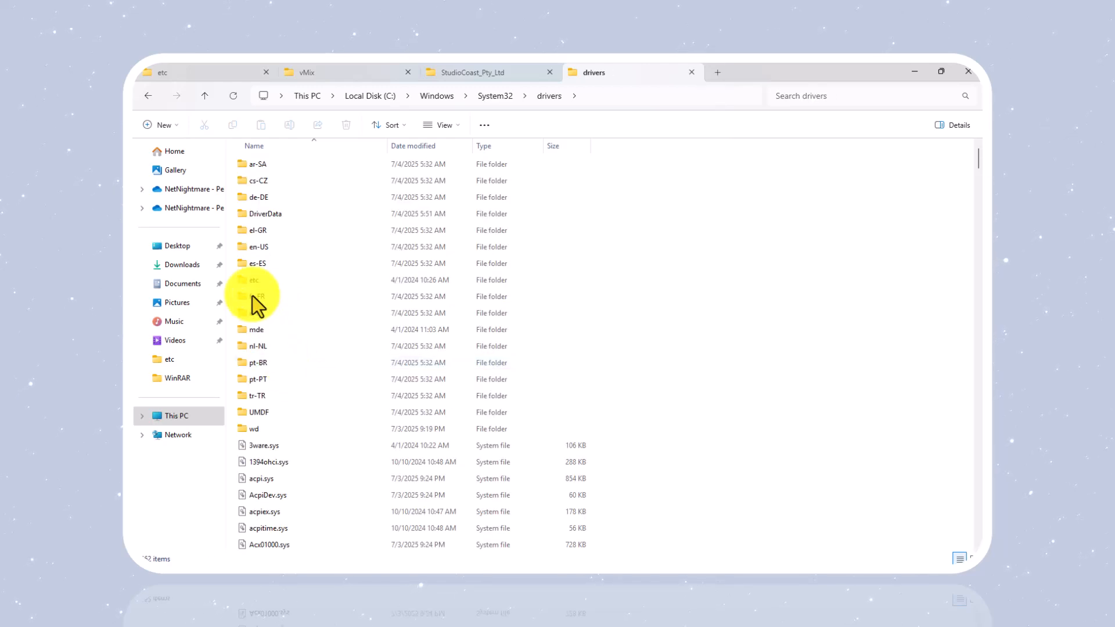
click(272, 281)
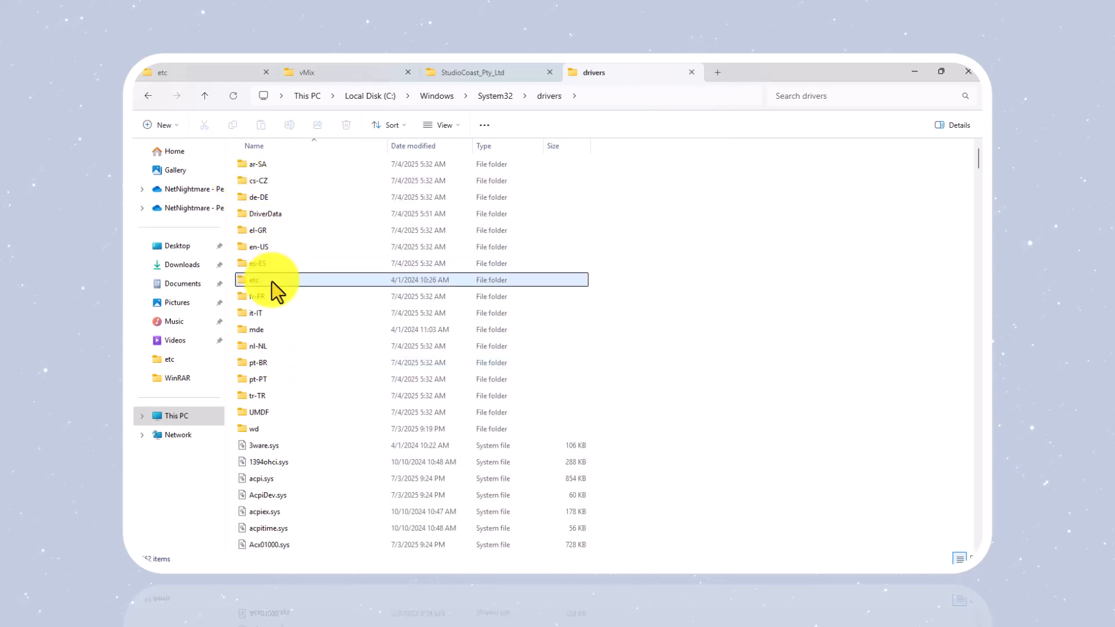
double_click(272, 282)
Open the hosts file in Notepad, using that app just once
click(292, 165)
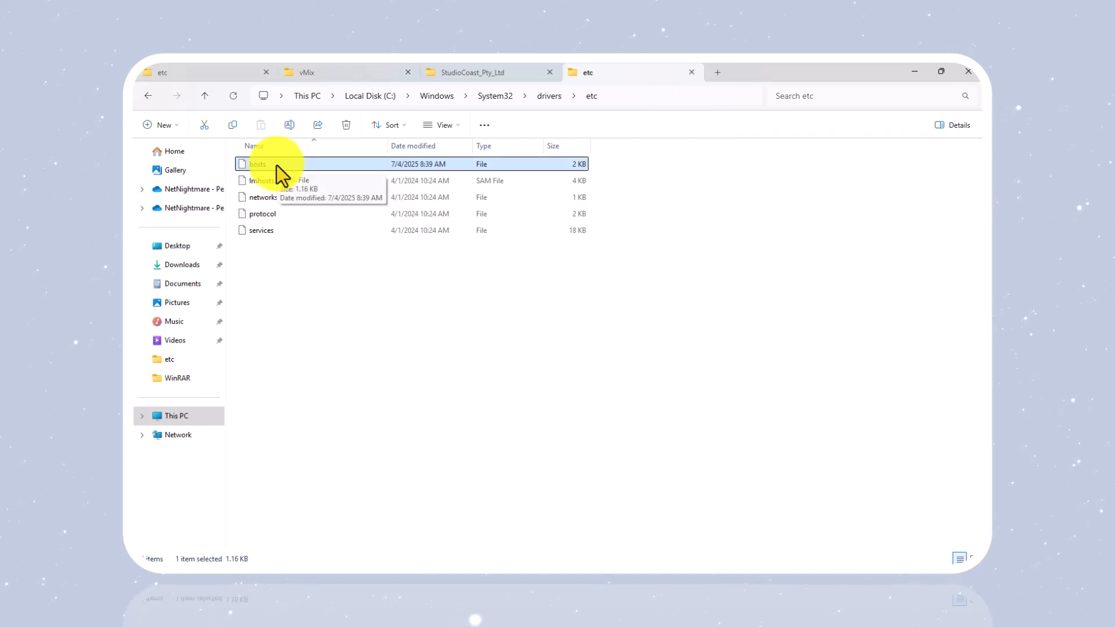
double_click(277, 165)
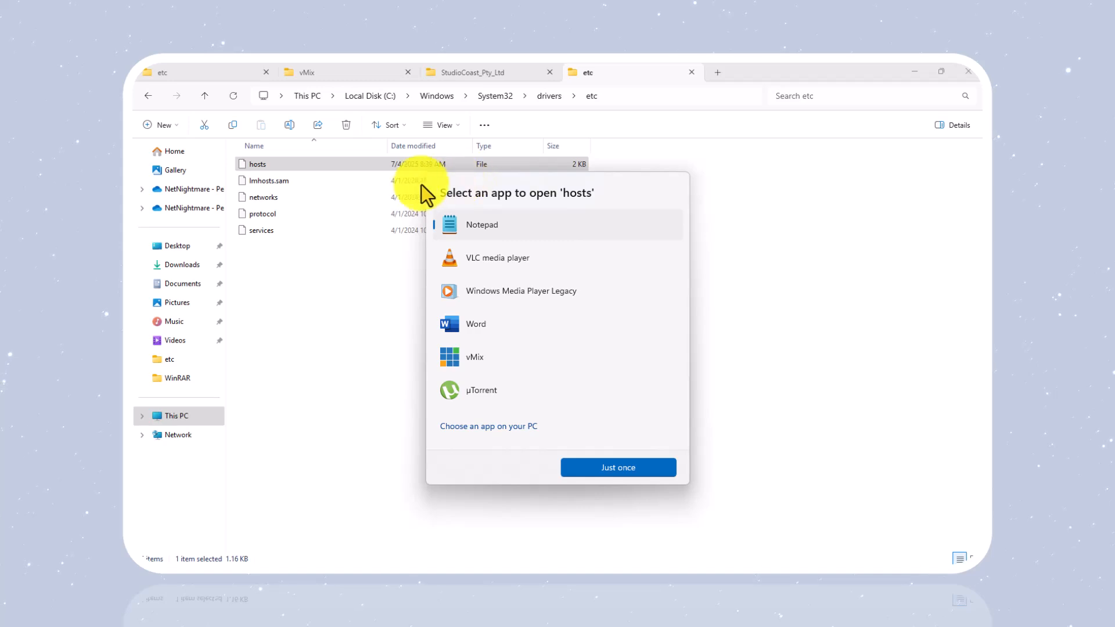
click(598, 465)
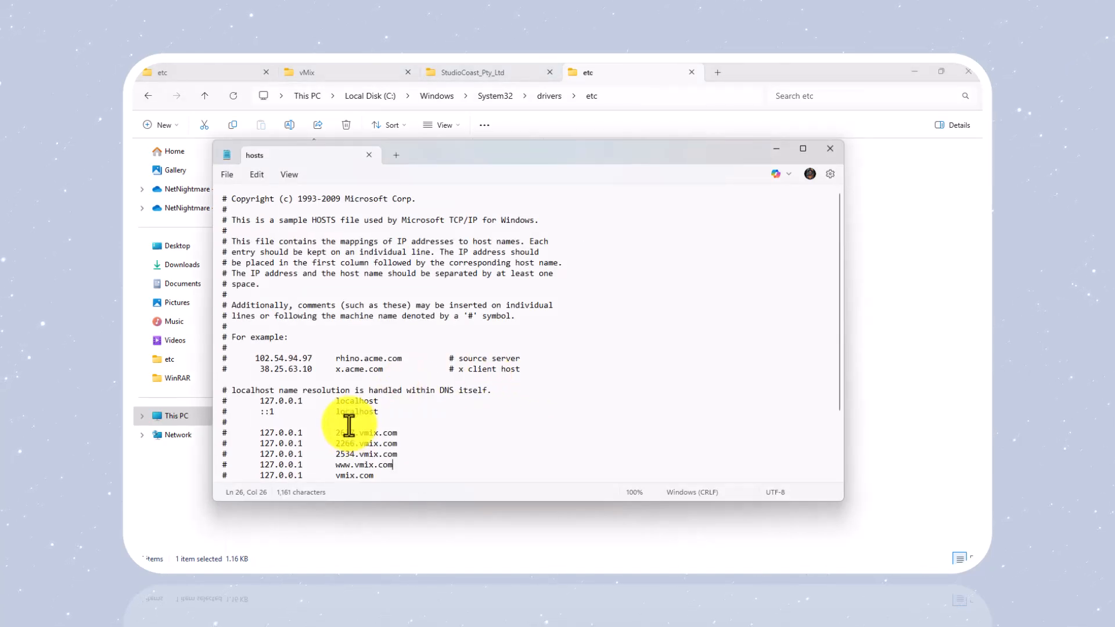
Remove the leading # from each 127.0.0.1 entry from 2637.vmix.com through 2645.vmix.com, and save the hosts file
scroll(395, 428, down, 2)
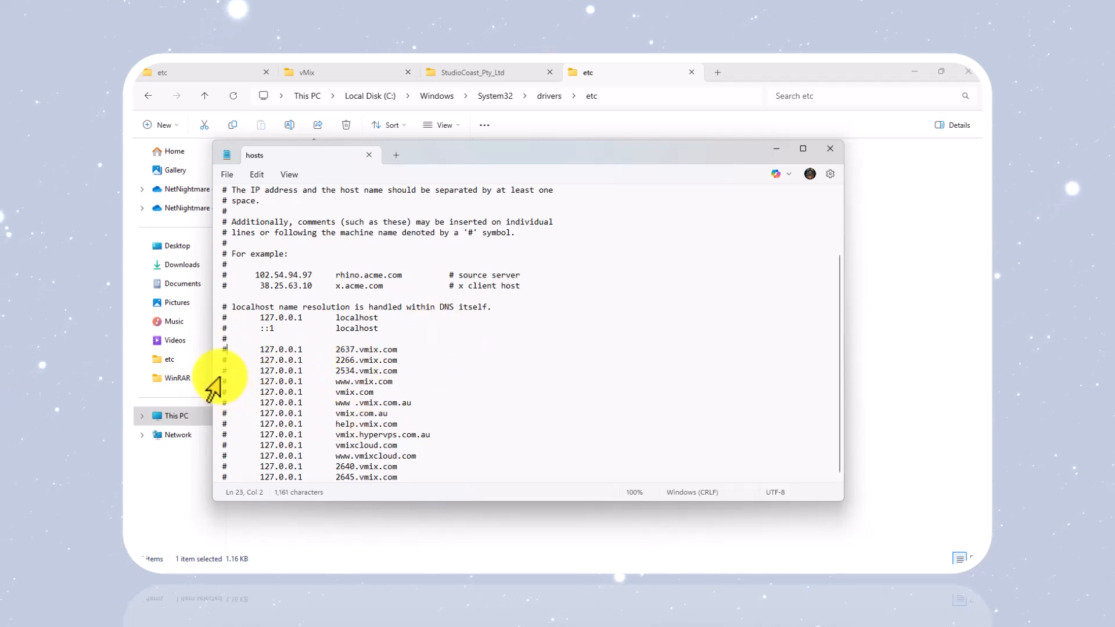
click(230, 361)
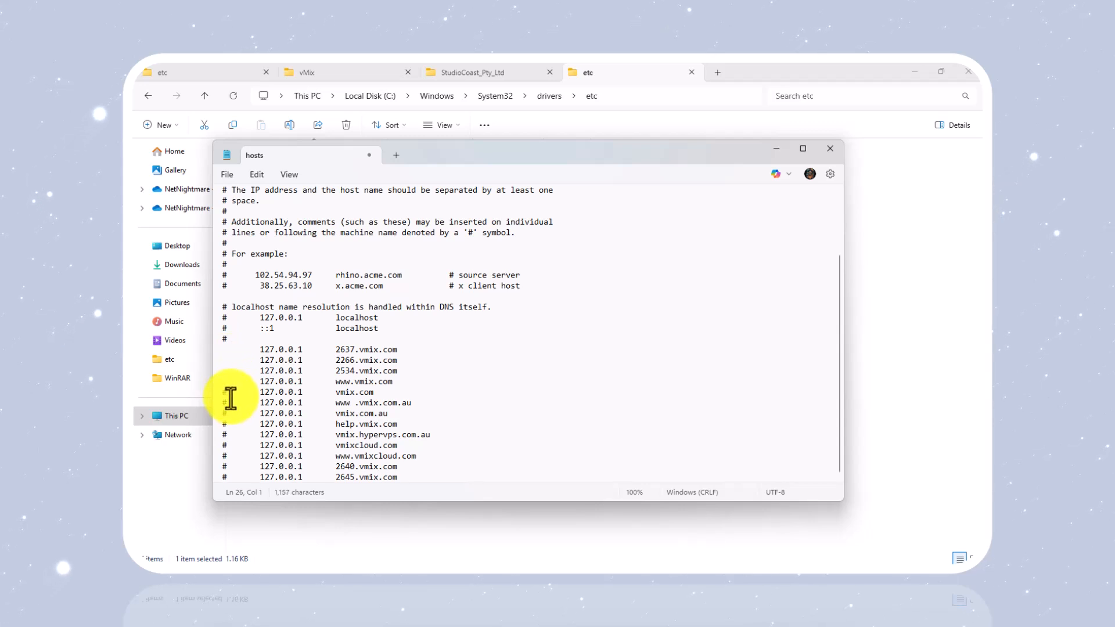
key(BackSpace)
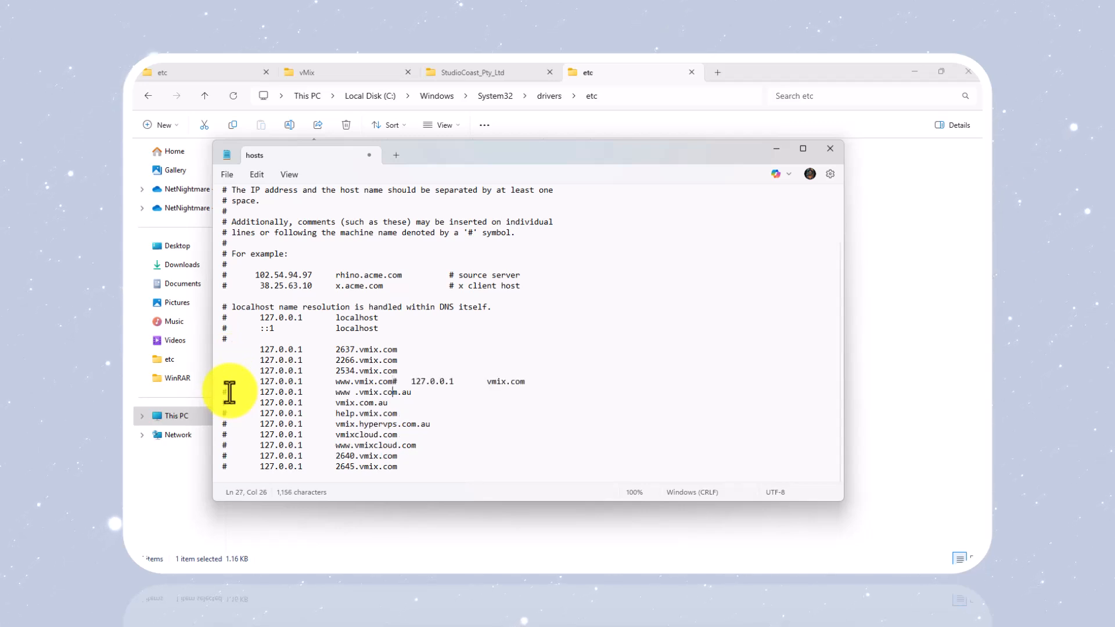
key(Return)
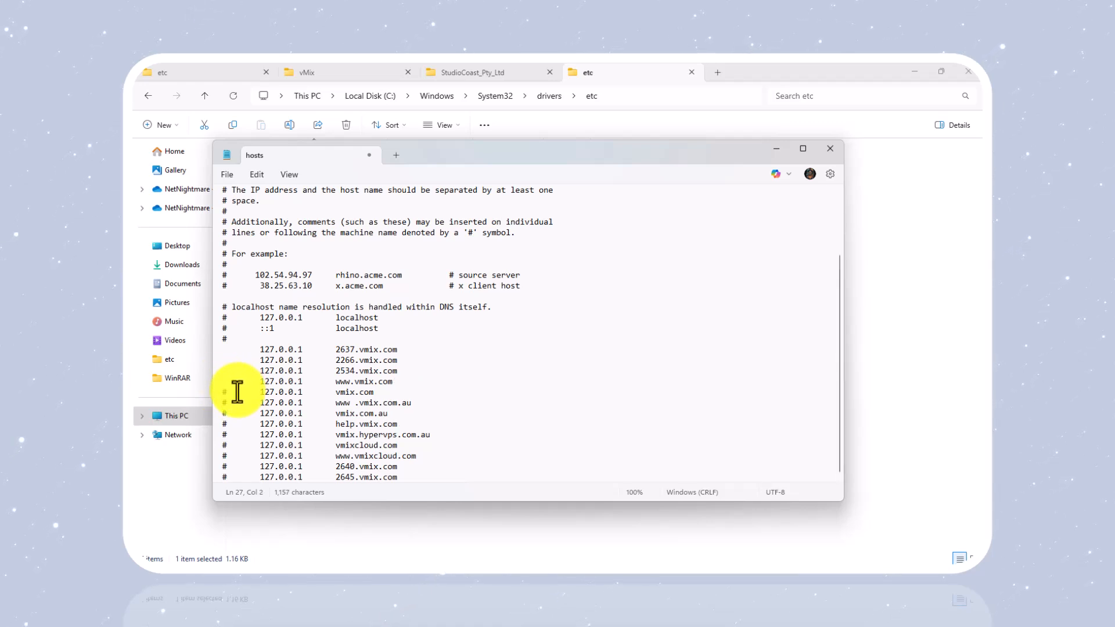
key(BackSpace)
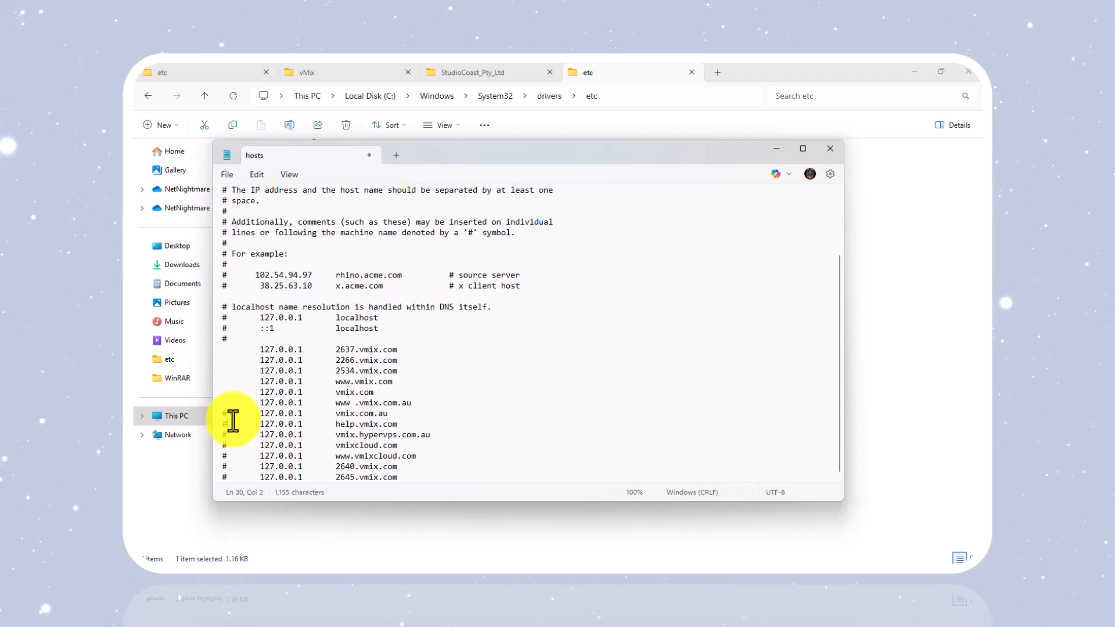
key(BackSpace)
key(BackSpace)
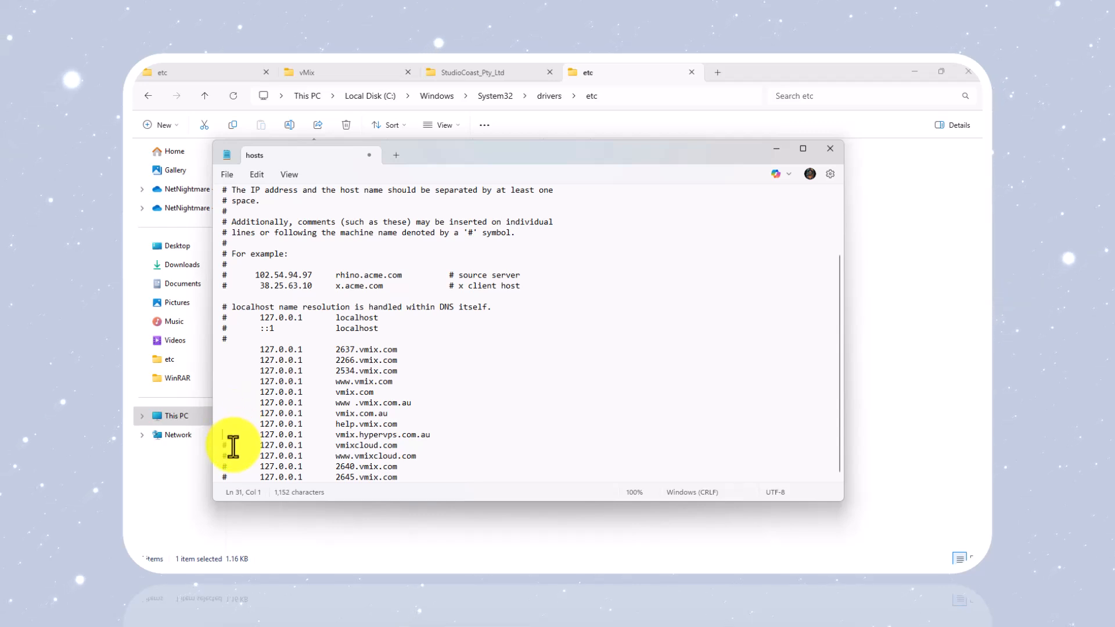
key(BackSpace)
click(232, 457)
key(BackSpace)
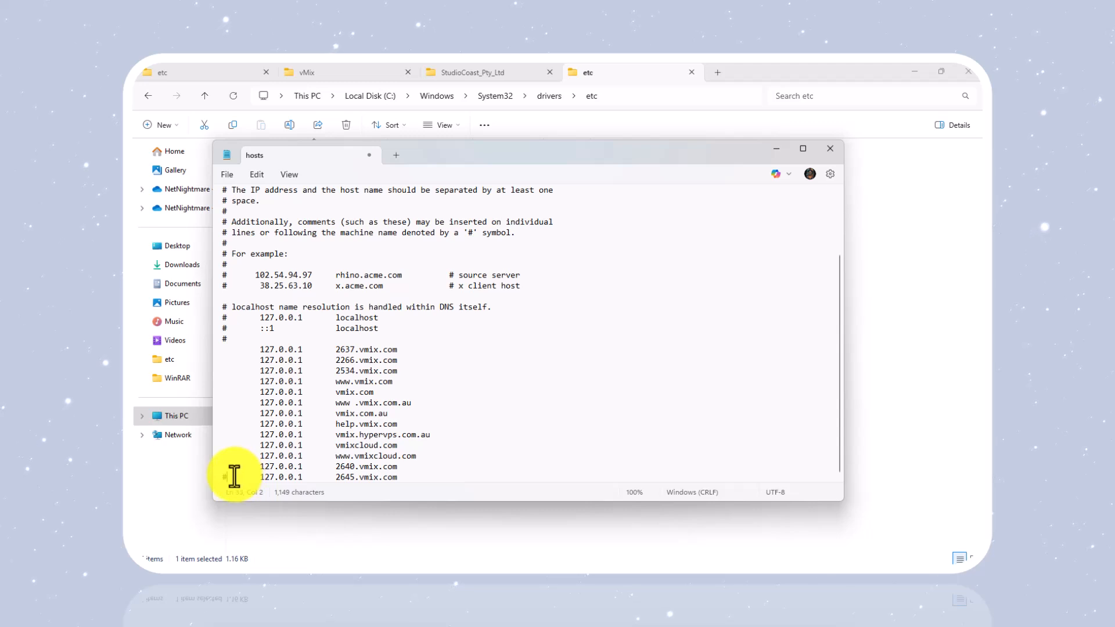
click(232, 477)
key(BackSpace)
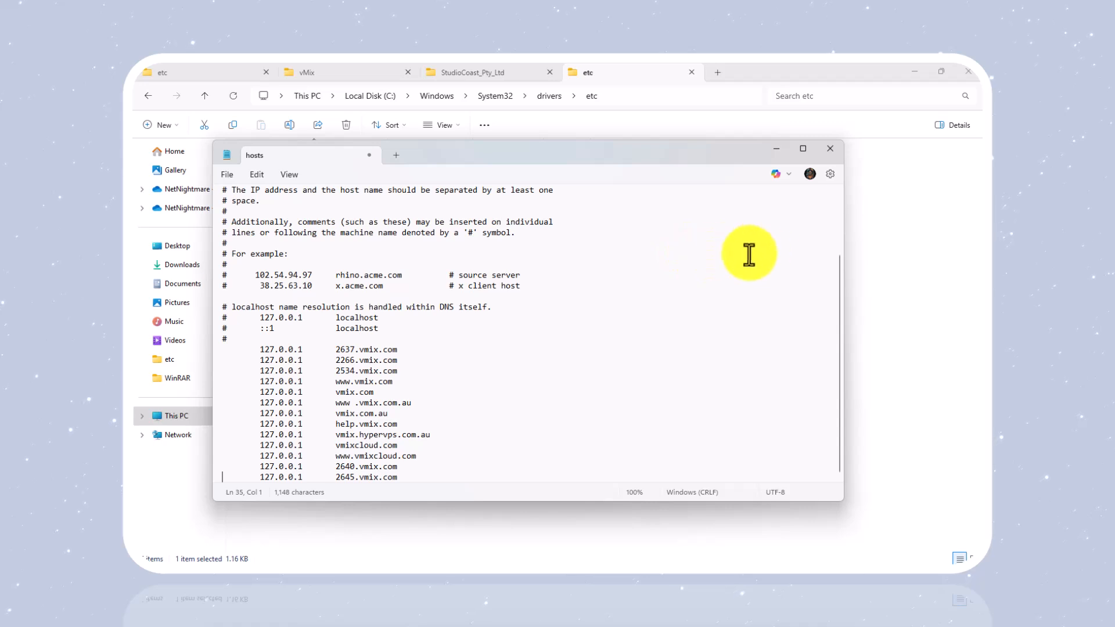
click(224, 176)
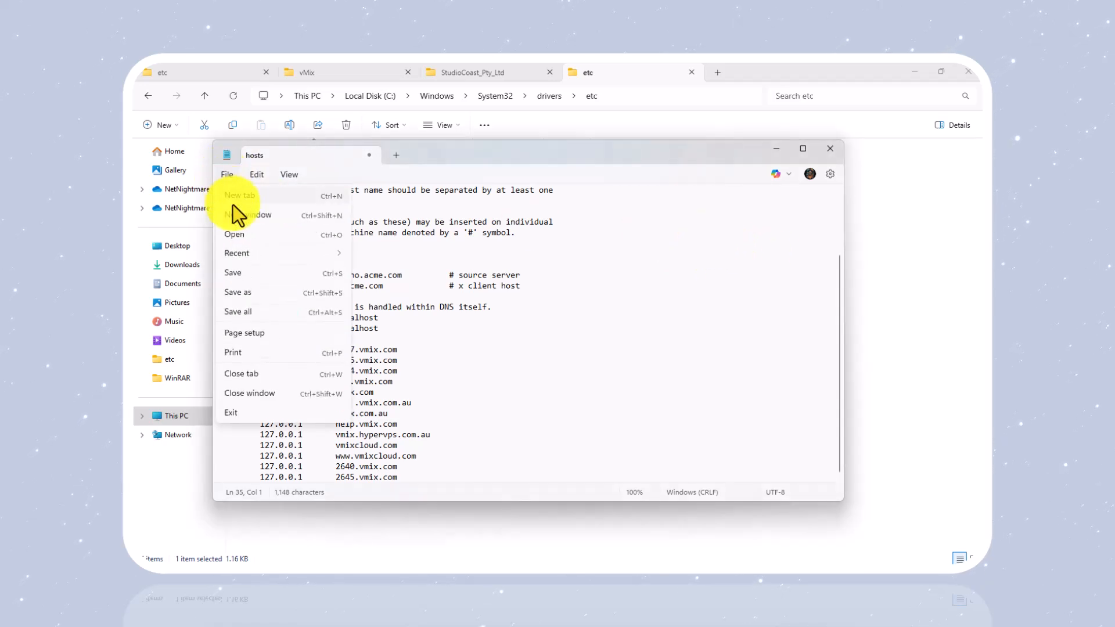
click(249, 272)
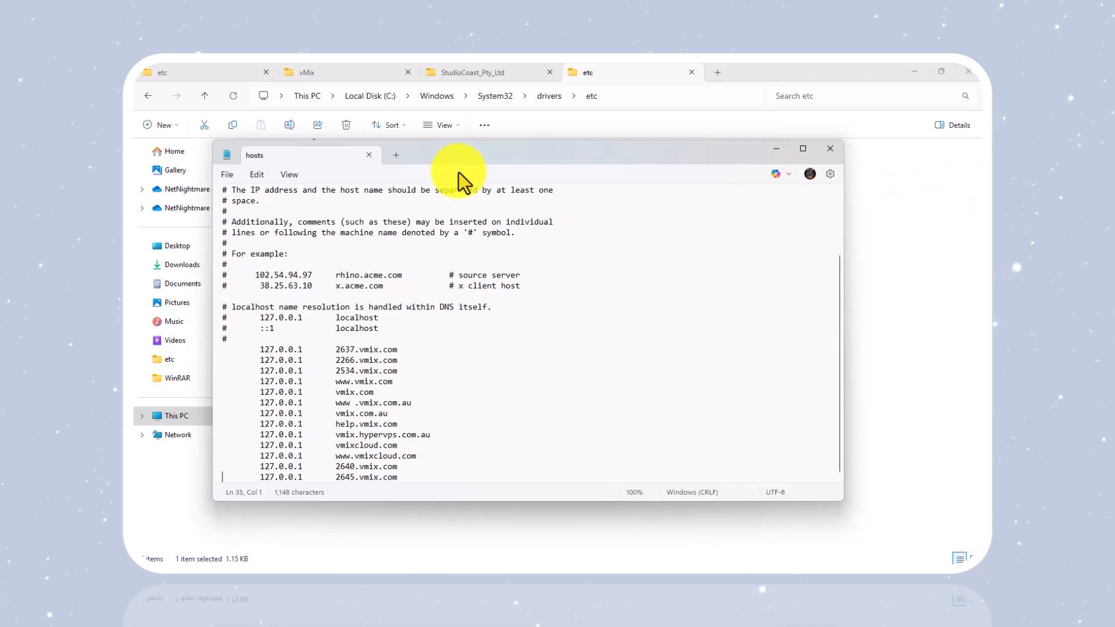
Close the hosts file, reopen it in Notepad just once to check the saved entries, and close it and the StudioCoast_Pty_Ltd folder tab
click(369, 155)
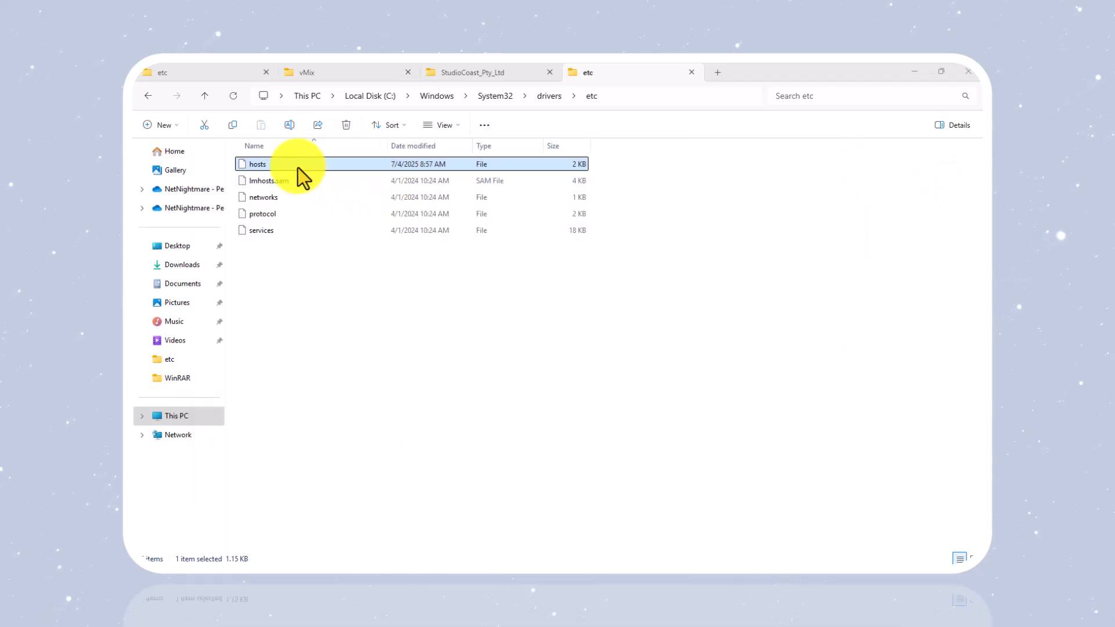
double_click(298, 167)
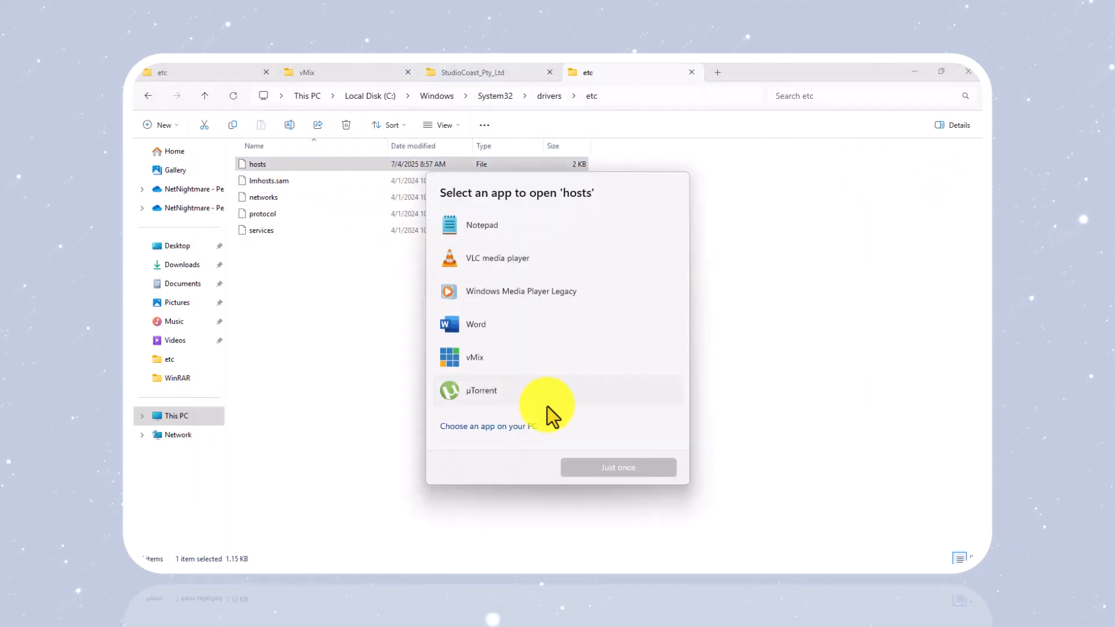
click(510, 233)
click(608, 468)
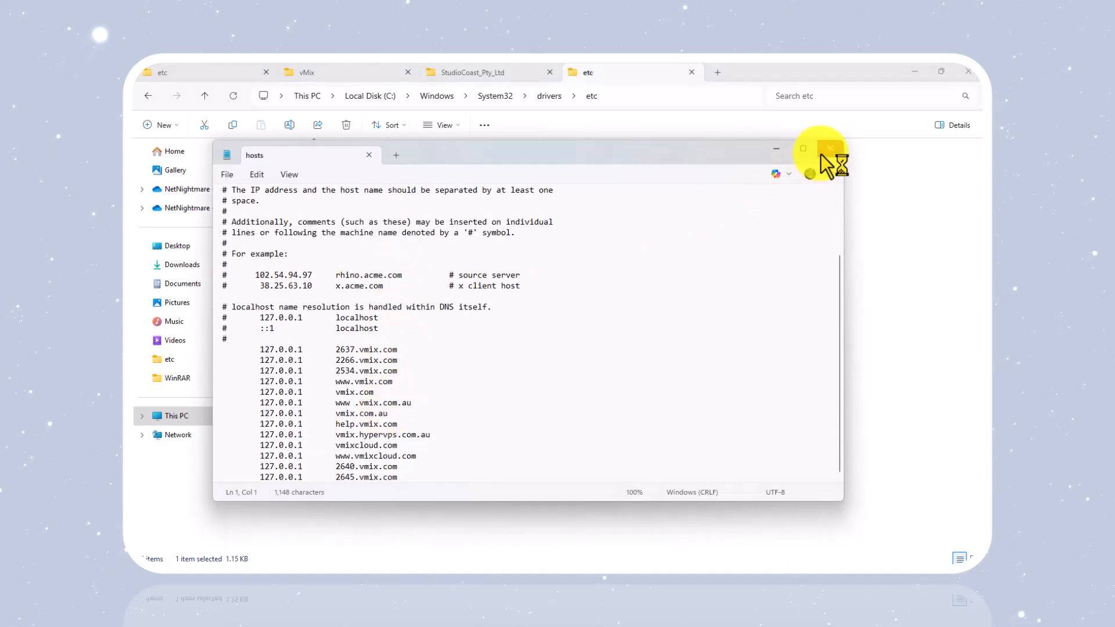
click(830, 150)
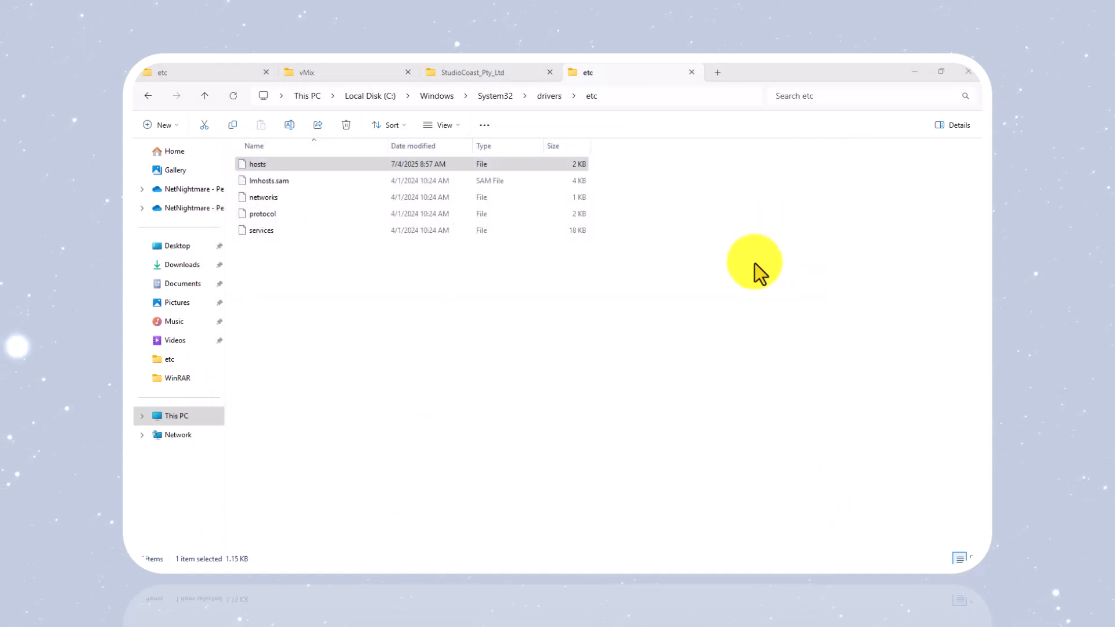
click(551, 72)
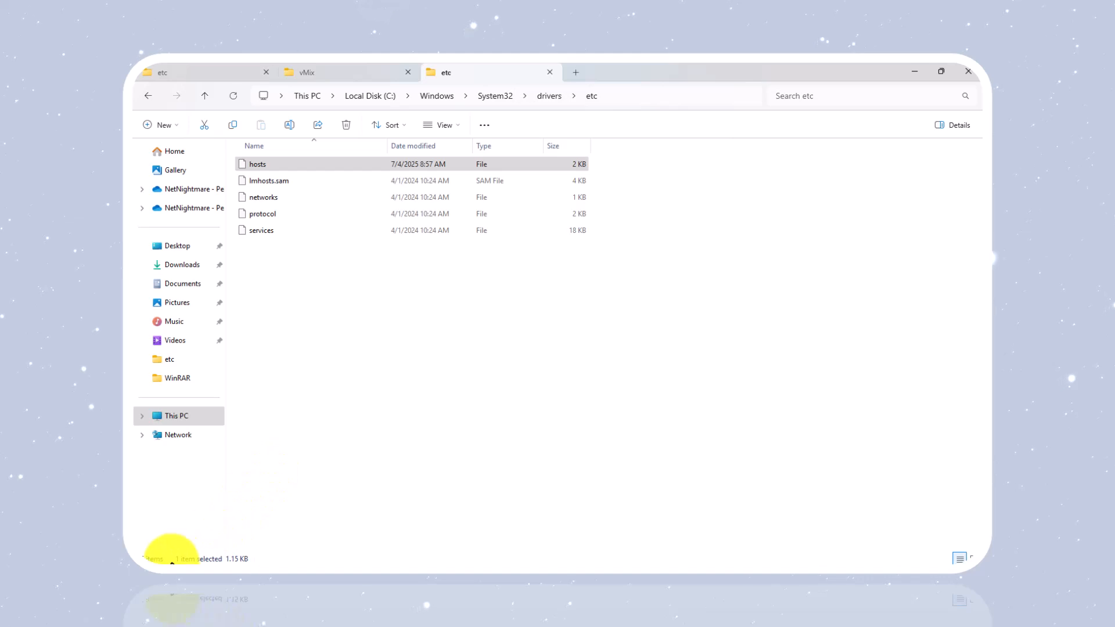
click(152, 558)
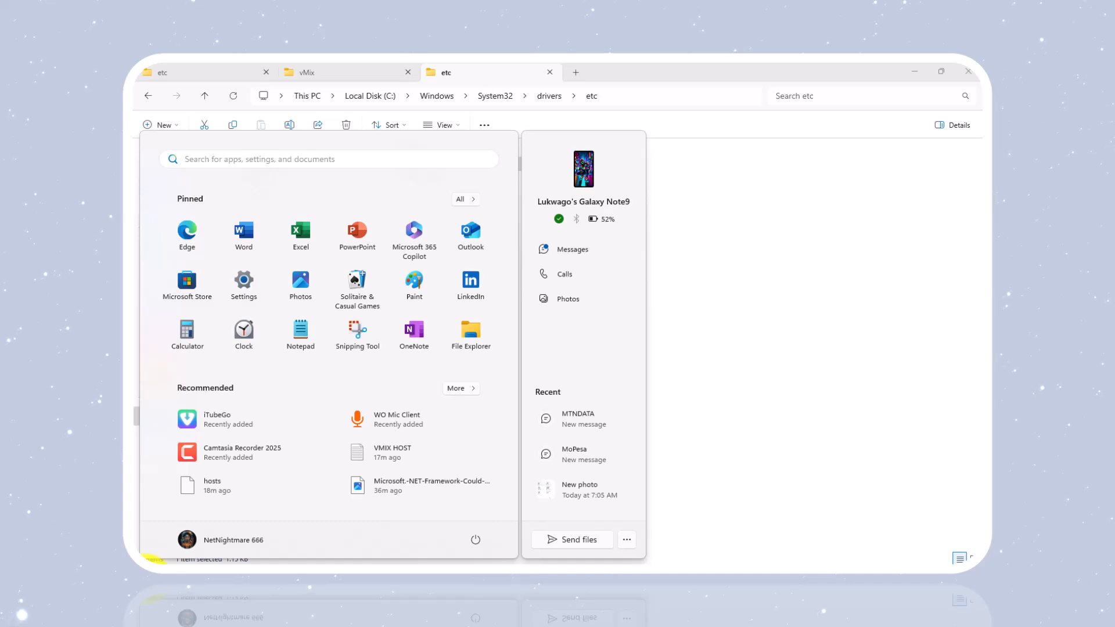
text(FRAM)
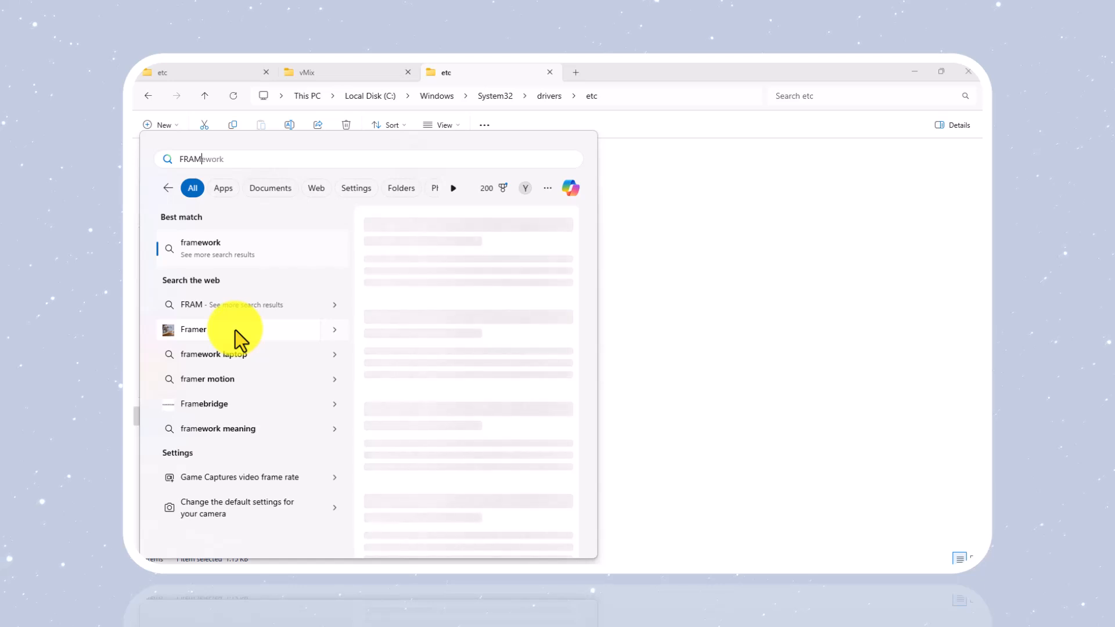
text(WA)
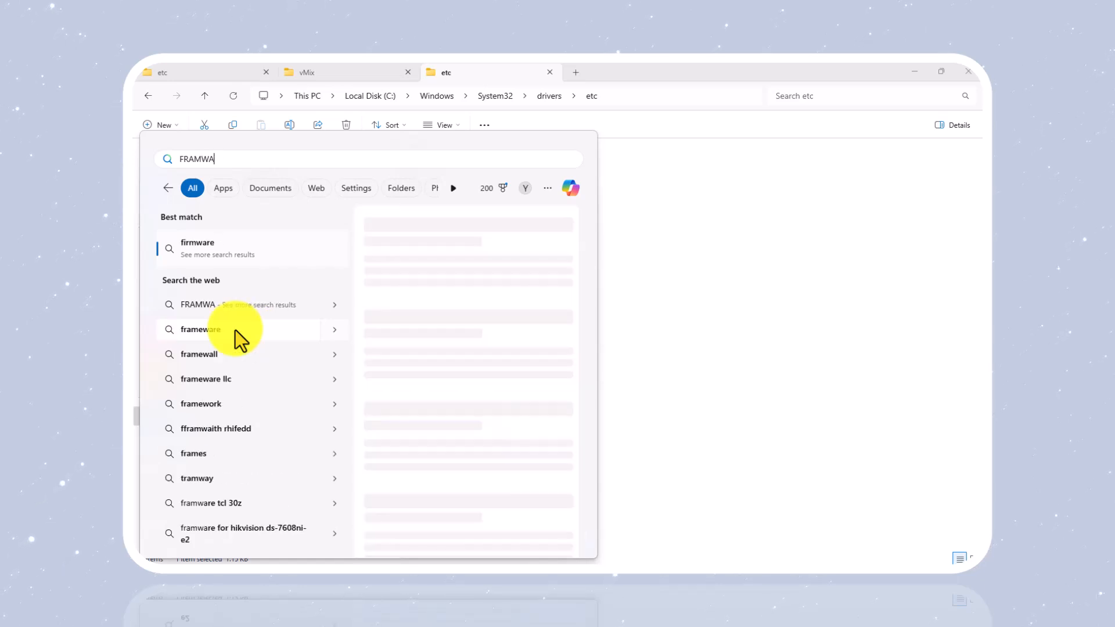
key(BackSpace)
key(BackSpace)
key(BackSpace)
key(BackSpace)
key(BackSpace)
key(BackSpace)
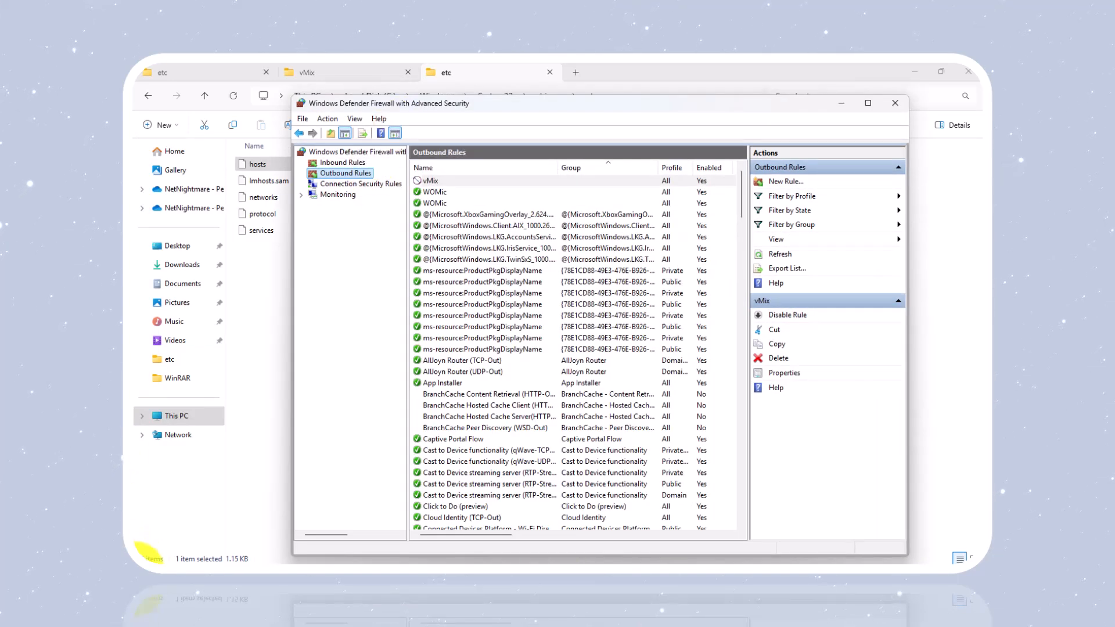
Minimize the advanced firewall window and the File Explorer window to clear the desktop
click(152, 579)
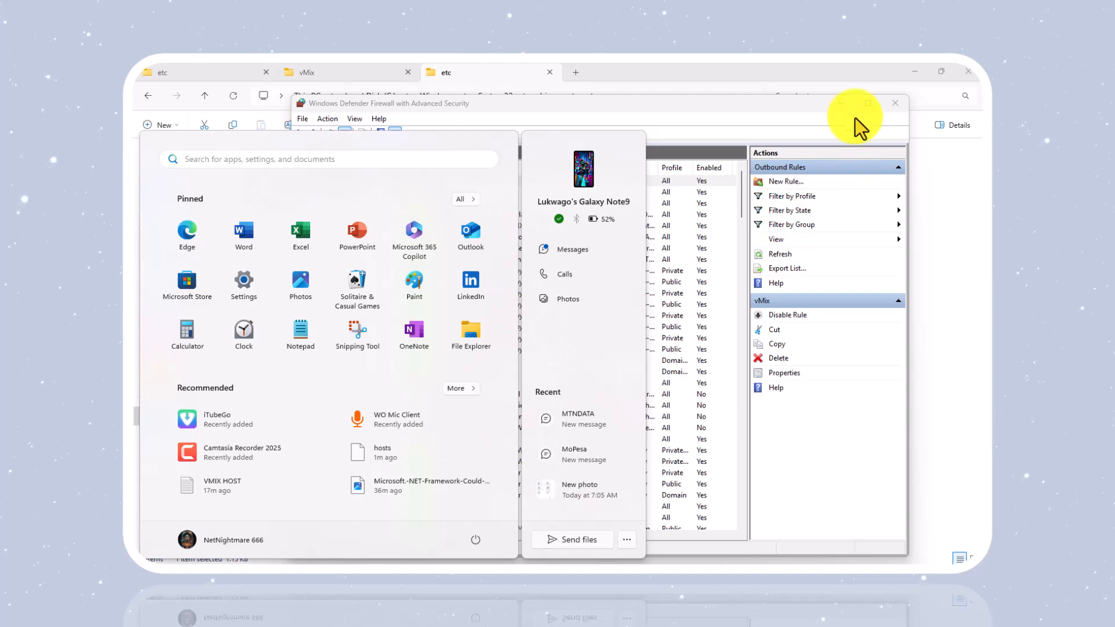
click(842, 104)
click(909, 72)
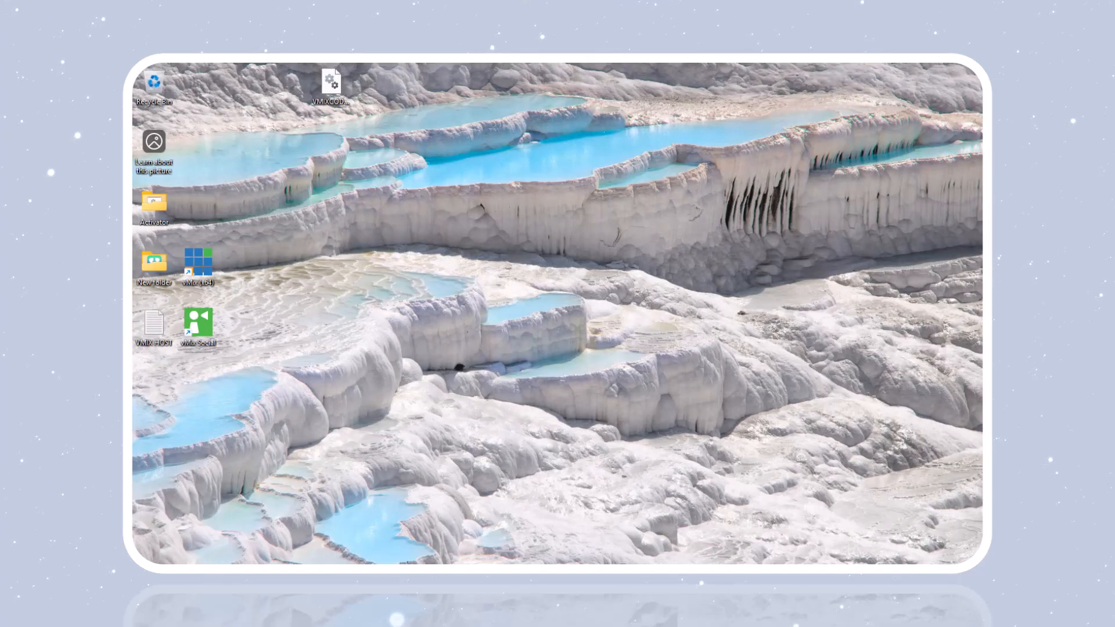
Search Windows for "WIND", open Windows Defender Firewall, and maximize its window
key(super)
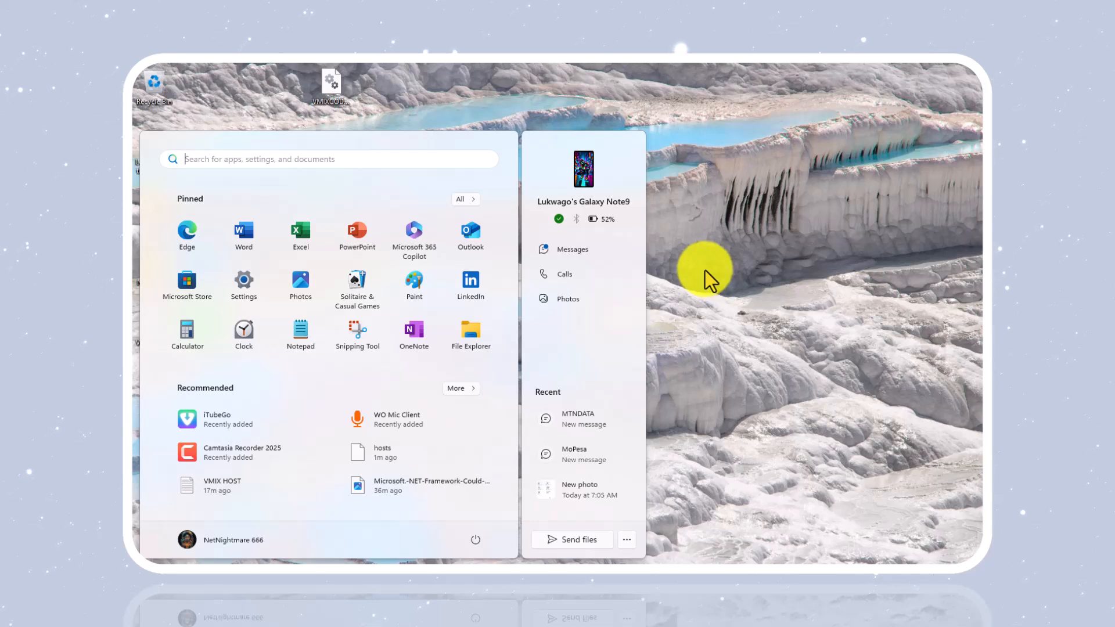
text(WI)
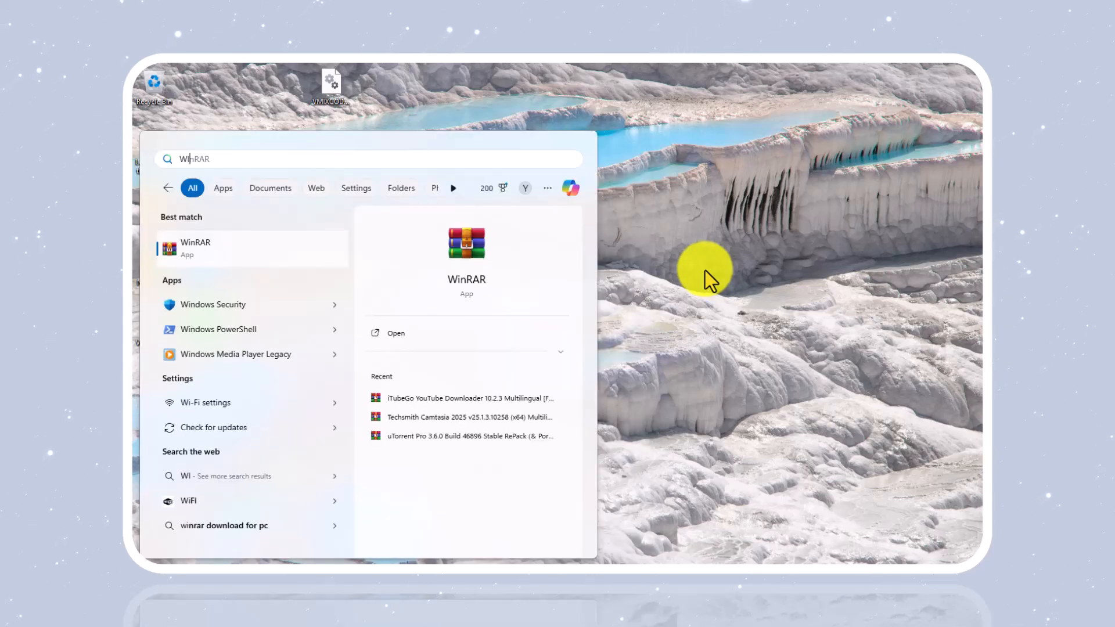
text(ND)
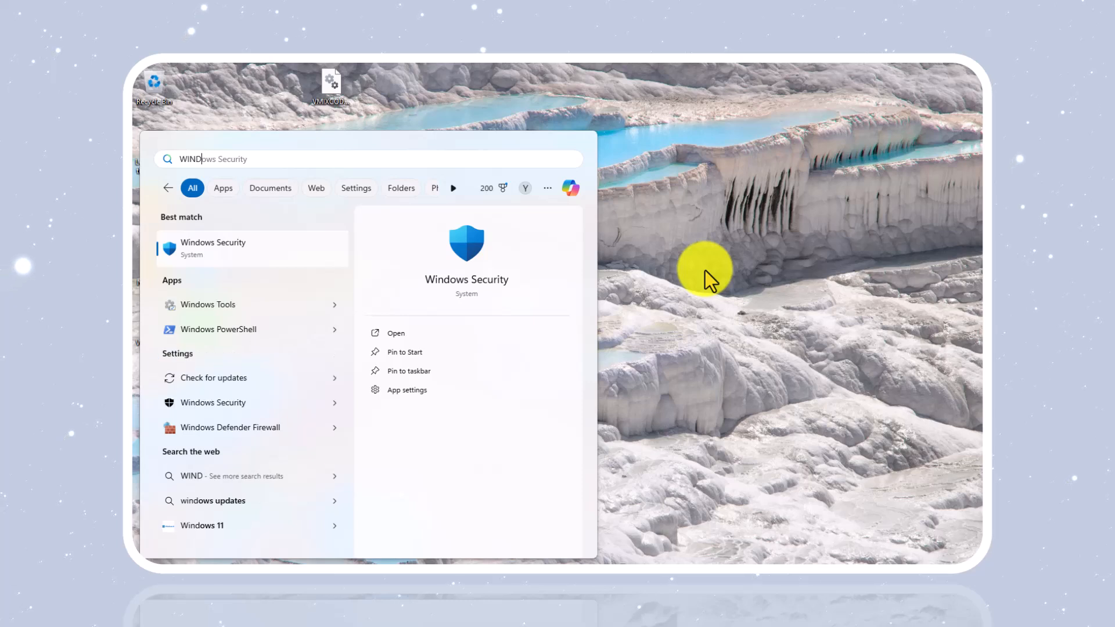
click(243, 427)
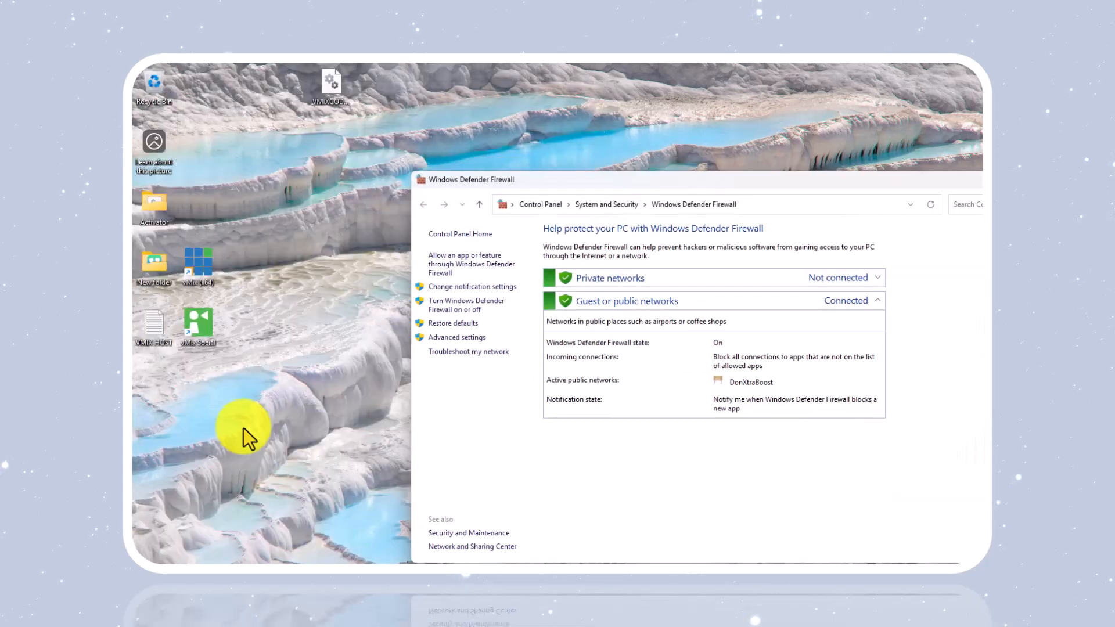
drag(691, 189, 502, 111)
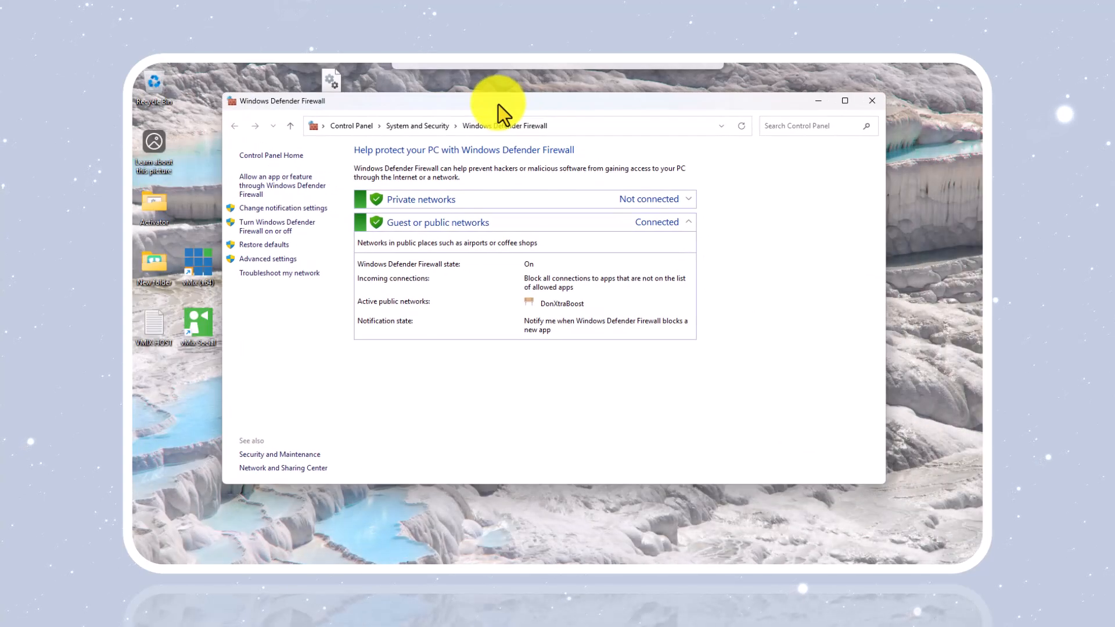
click(845, 104)
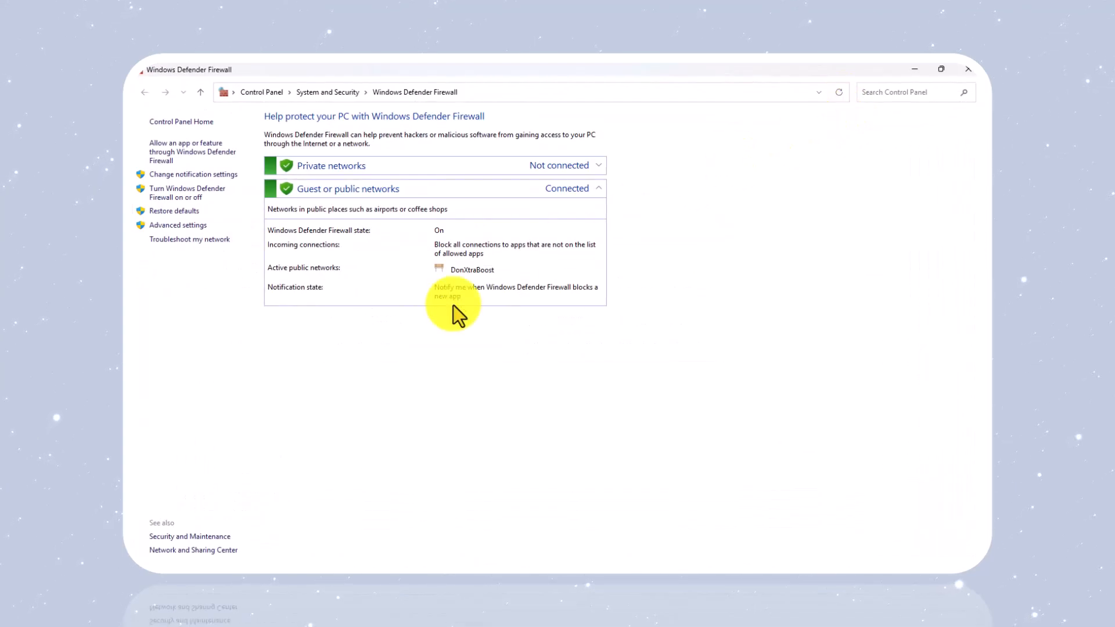
Open the firewall's advanced settings and display the Inbound Rules, checking the existing vMix rule
click(200, 226)
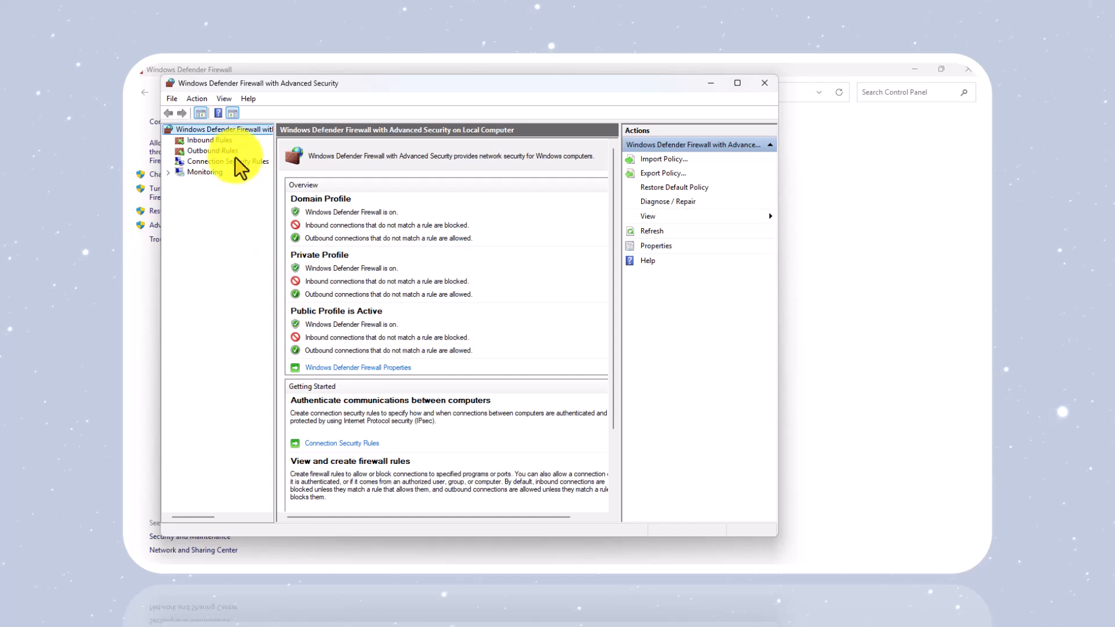
click(211, 141)
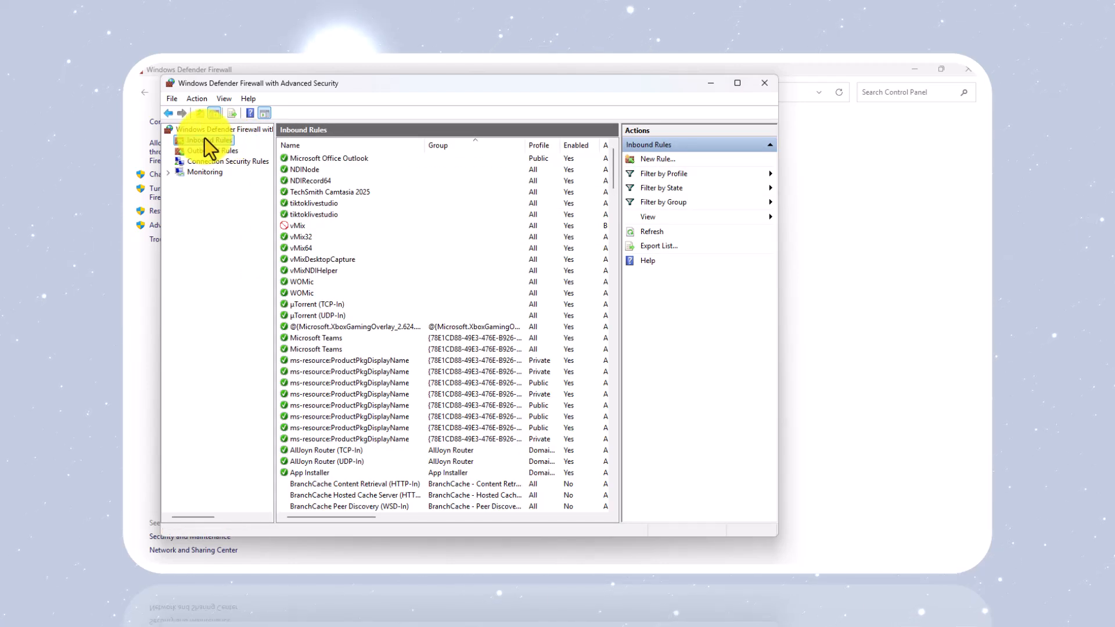
click(304, 228)
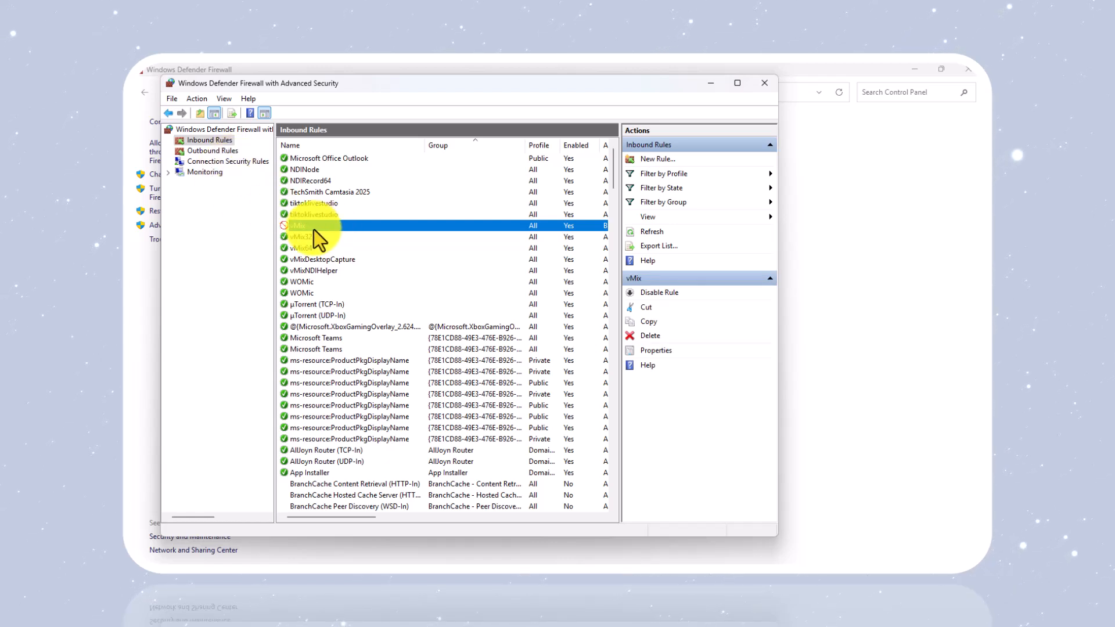
click(205, 140)
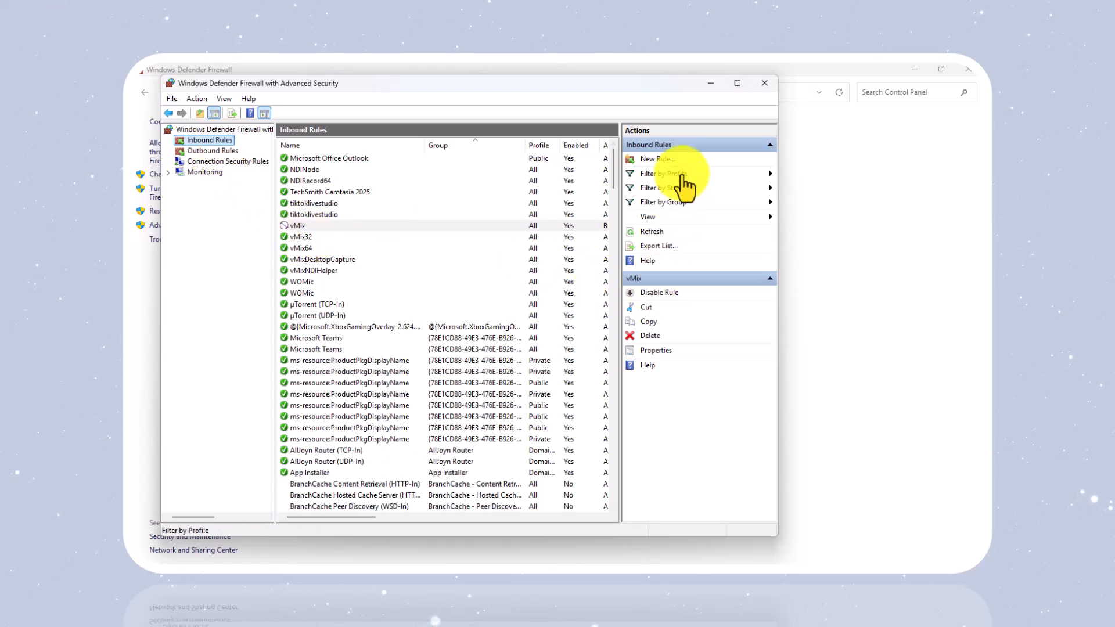
Start a new inbound rule of type Program and begin browsing for its program path
click(670, 158)
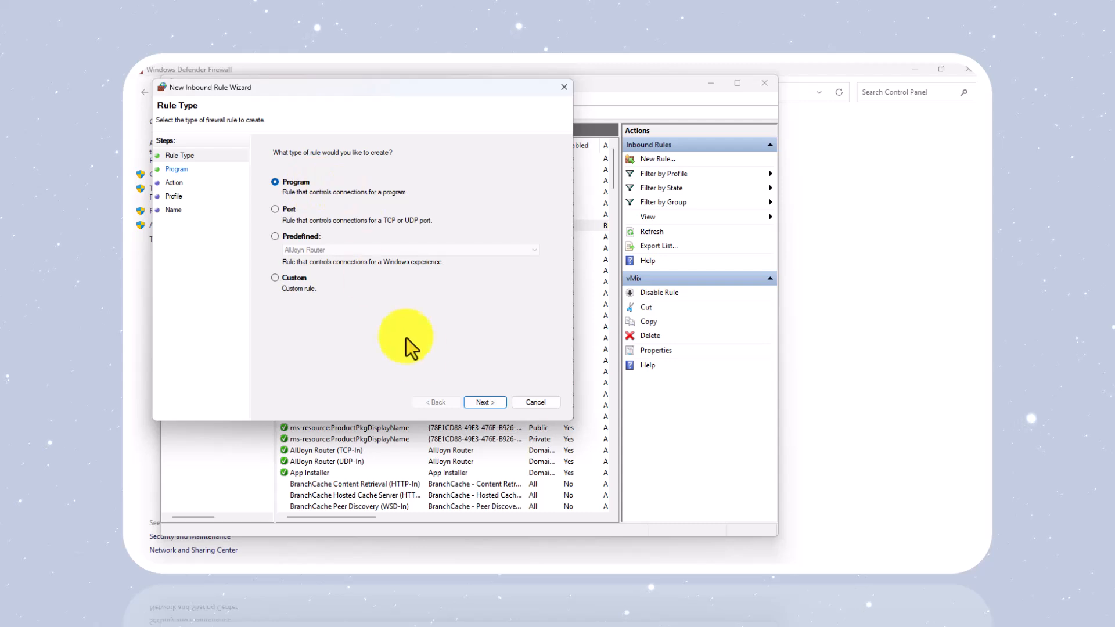
click(483, 402)
click(518, 231)
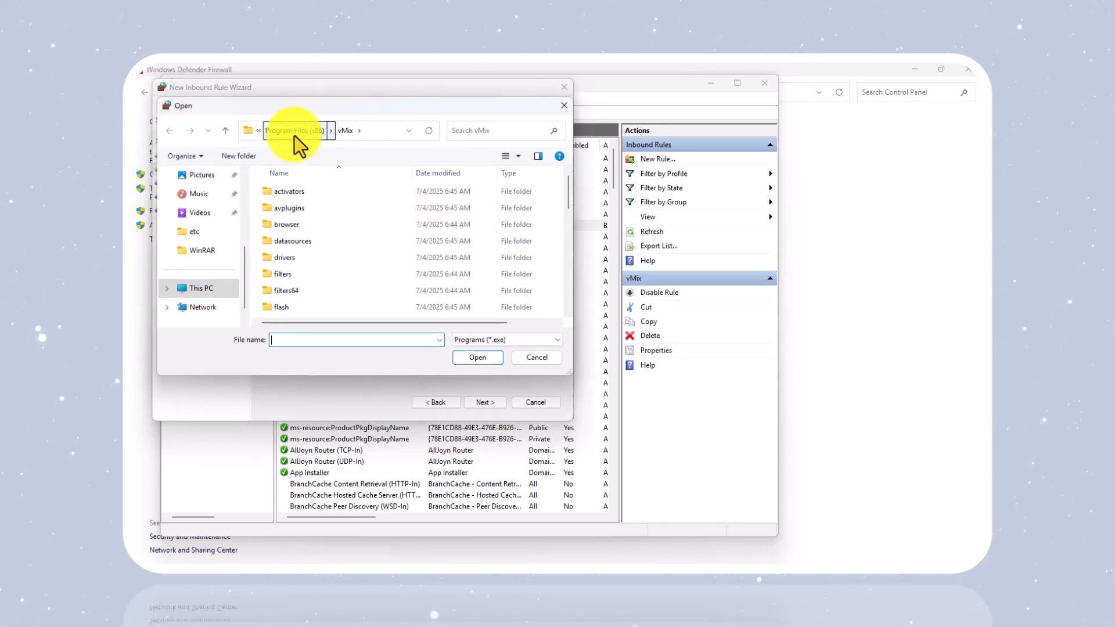
Go to the Program Files (x86) folder on Local Disk (C:) and locate the vMix folder
click(216, 288)
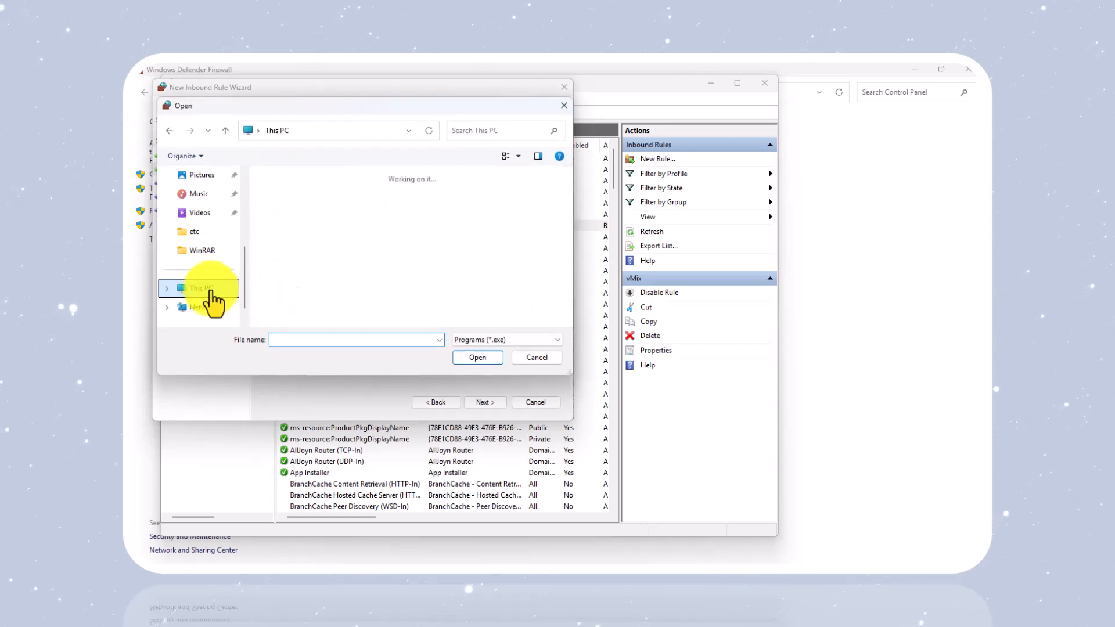
double_click(339, 205)
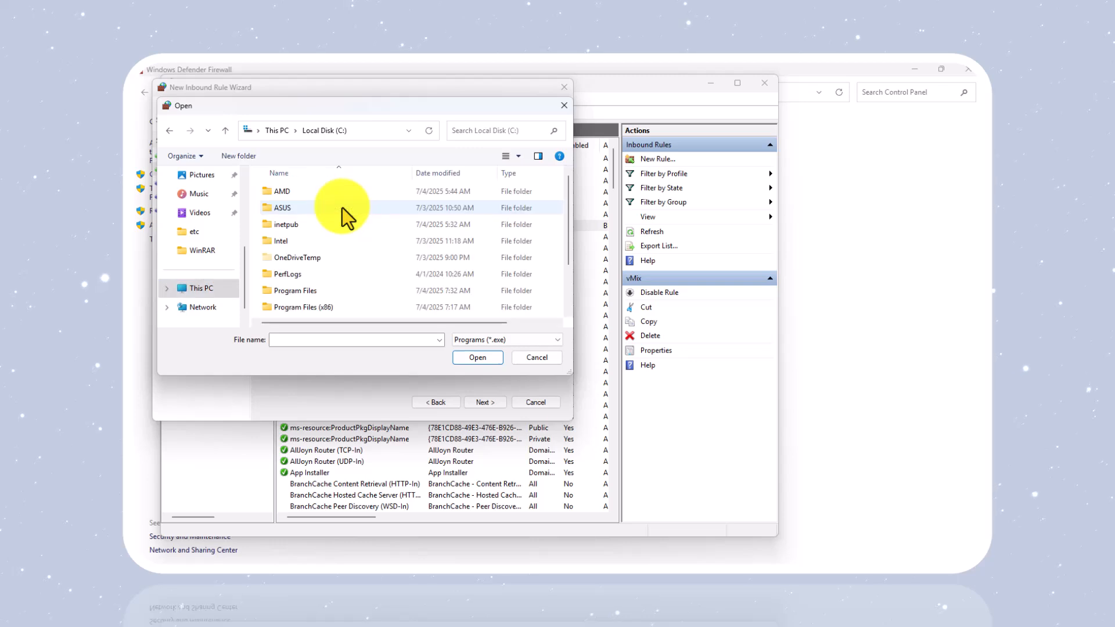
double_click(319, 308)
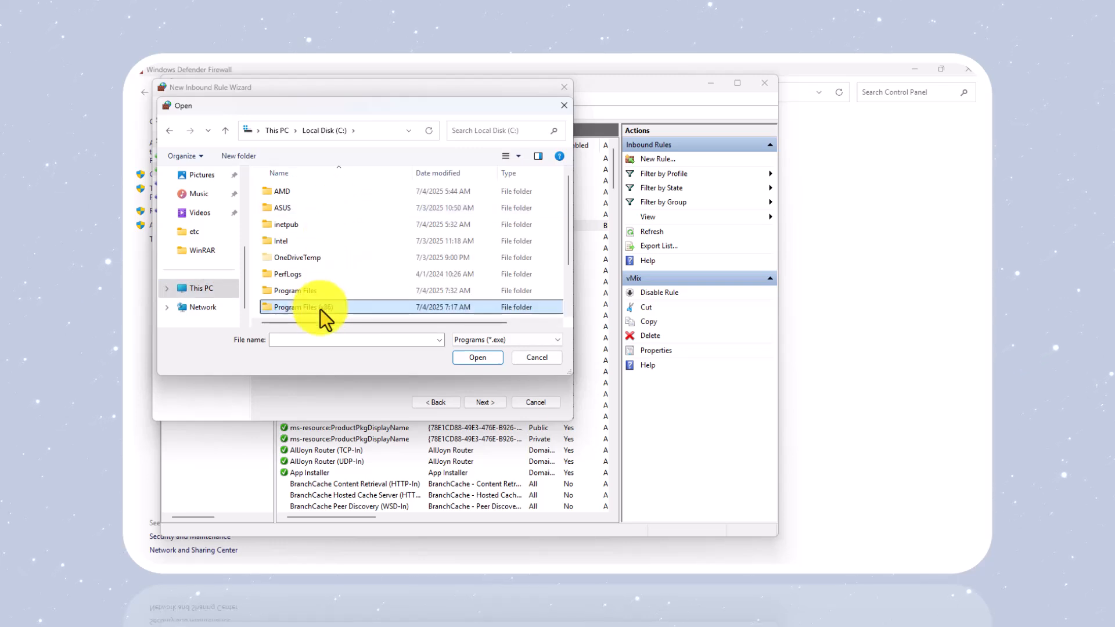
scroll(351, 267, down, 3)
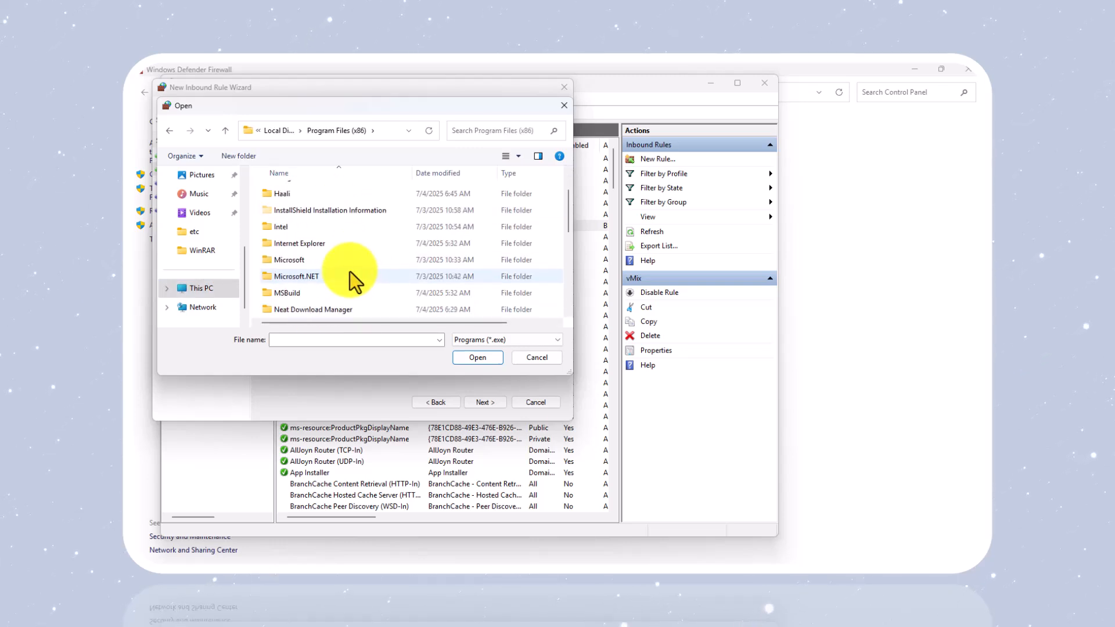
scroll(350, 273, down, 1)
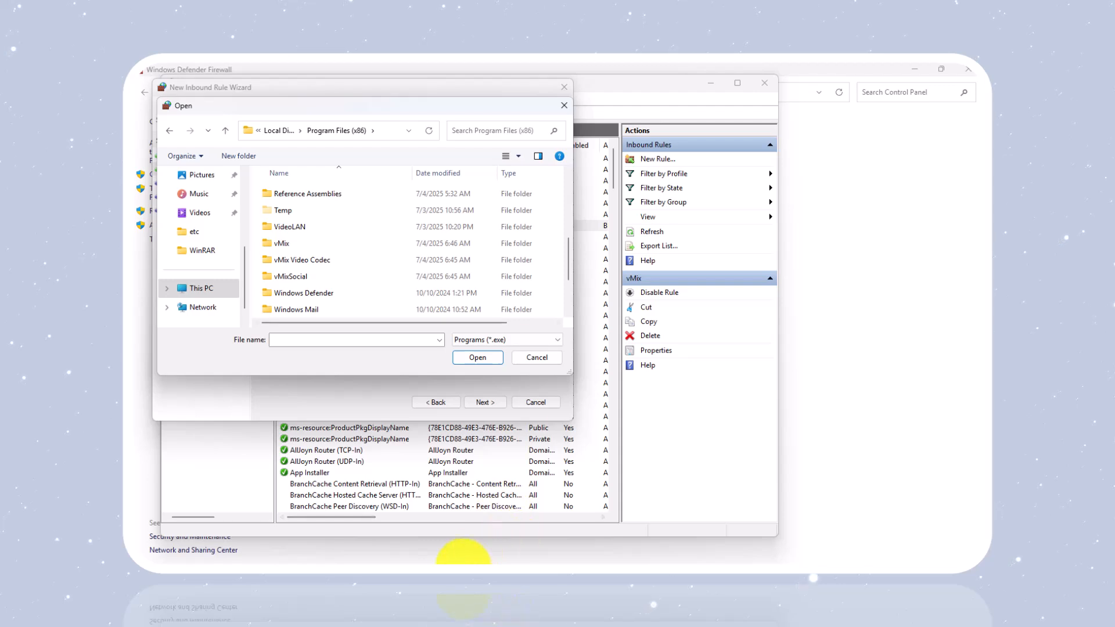
click(459, 559)
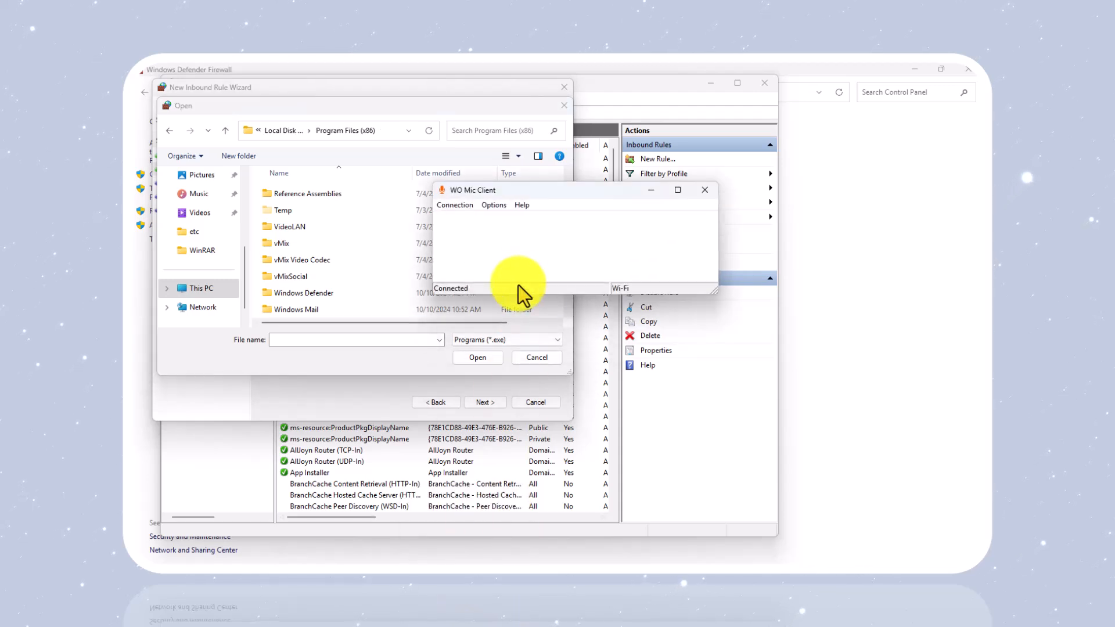
click(651, 190)
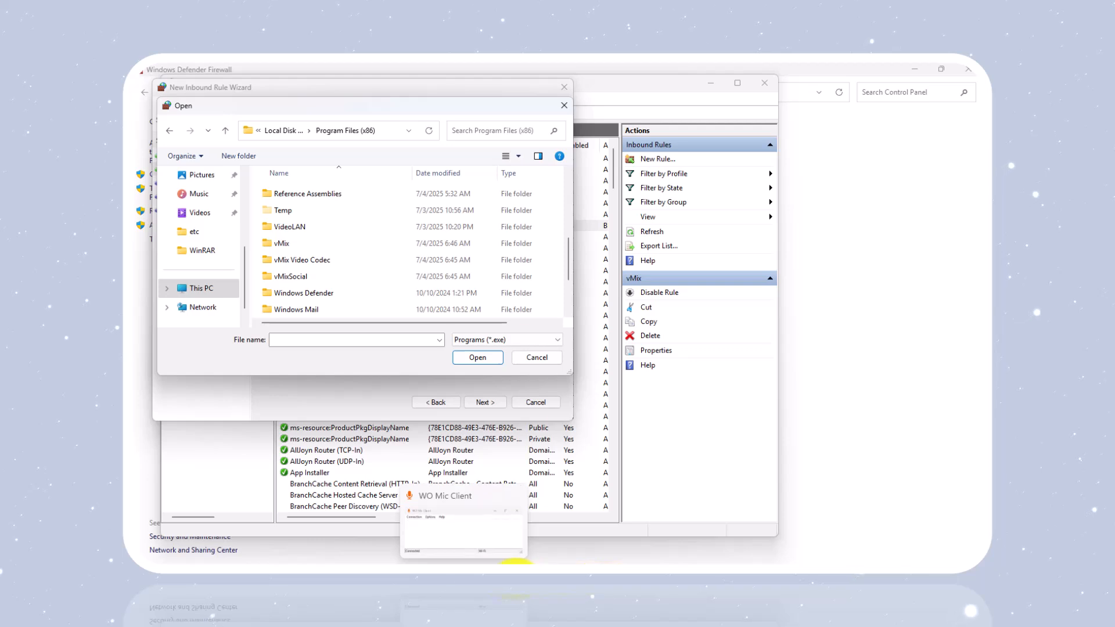
click(516, 566)
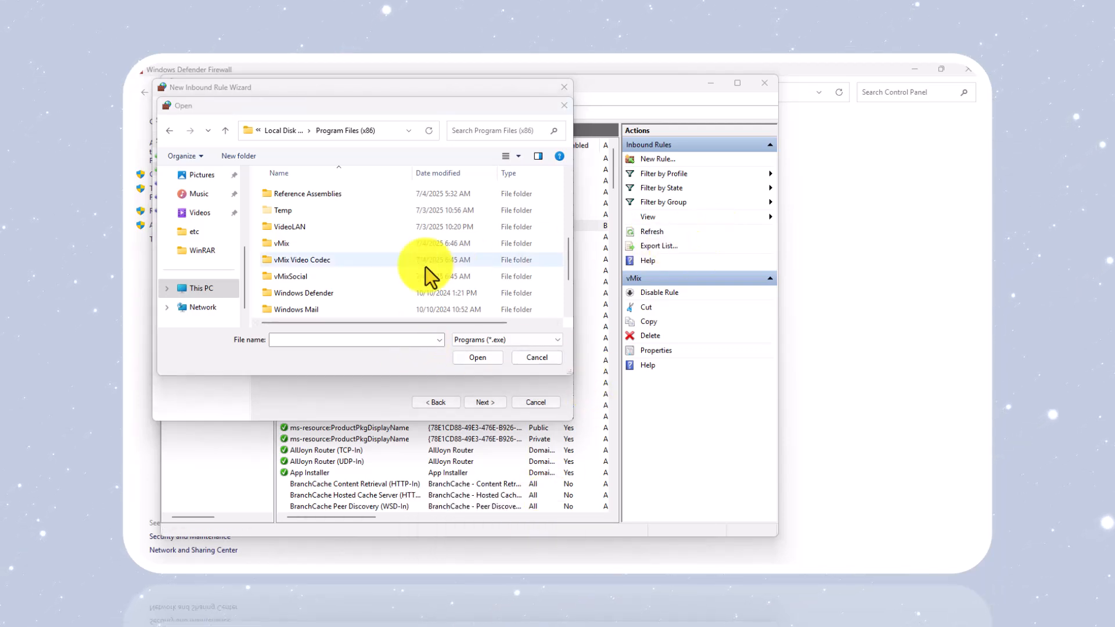
Open the vMix folder and choose the vMix64 application as the inbound rule's program path
scroll(345, 267, down, 2)
scroll(345, 267, up, 2)
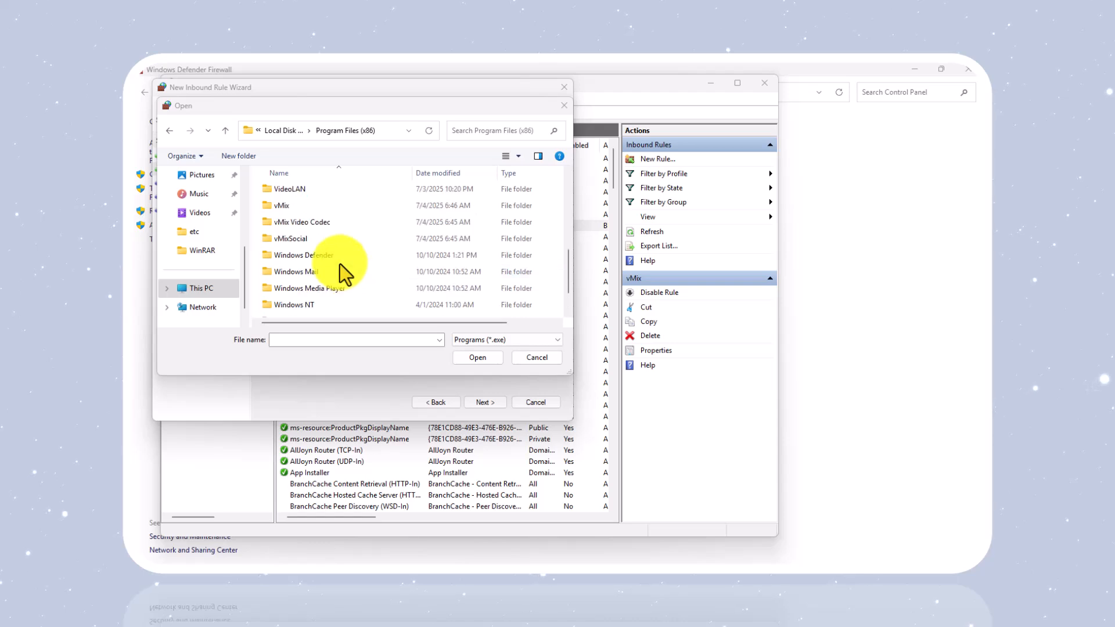
double_click(294, 207)
scroll(308, 244, down, 3)
scroll(315, 264, down, 5)
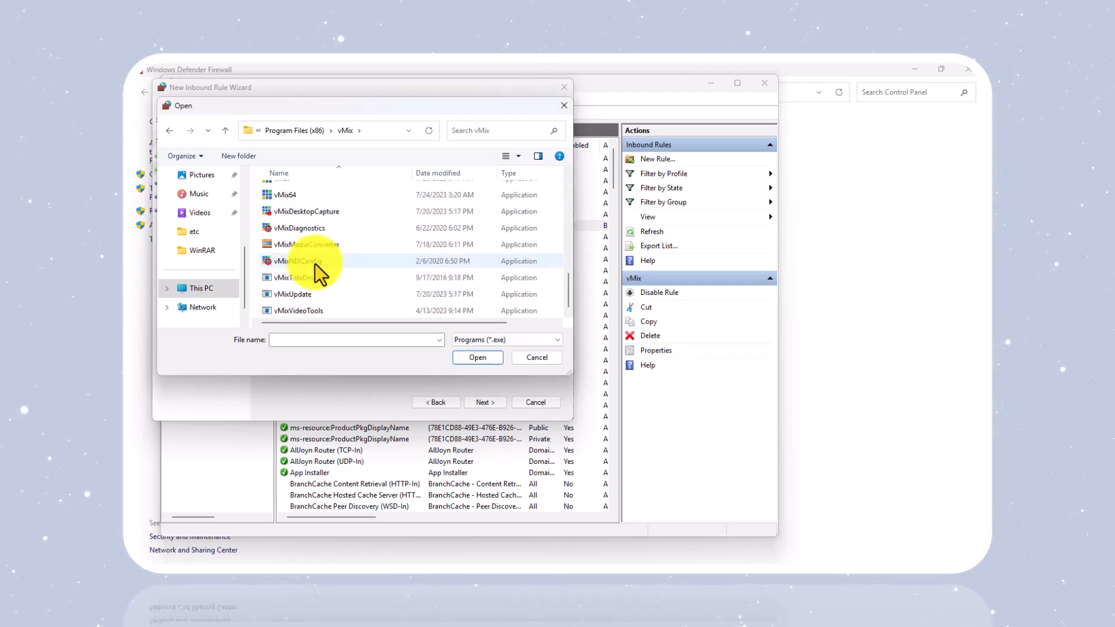
click(301, 195)
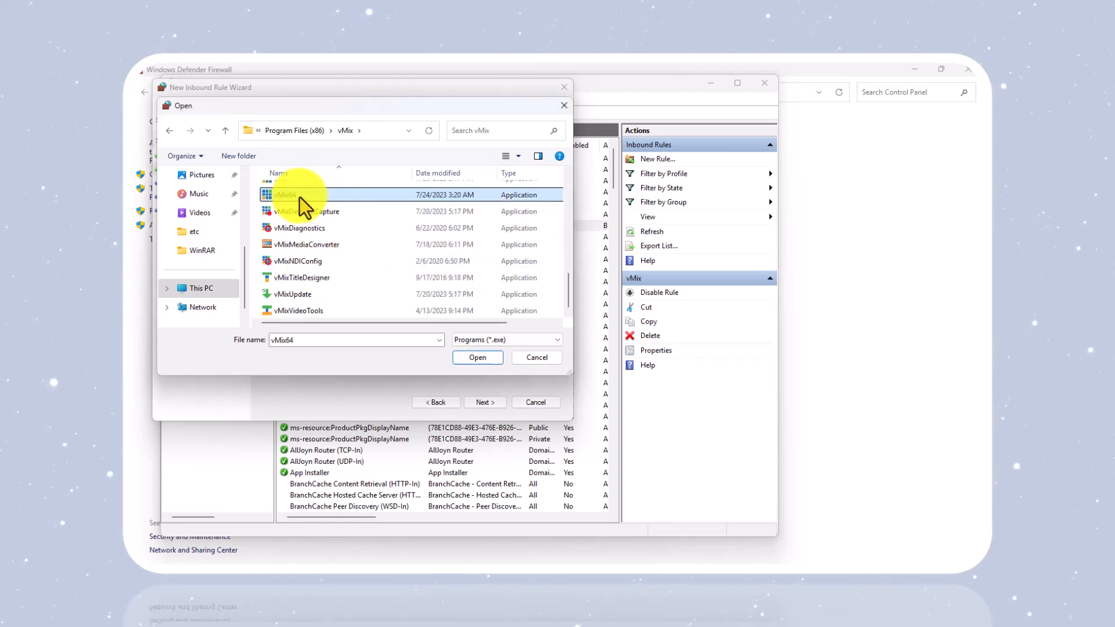
click(473, 358)
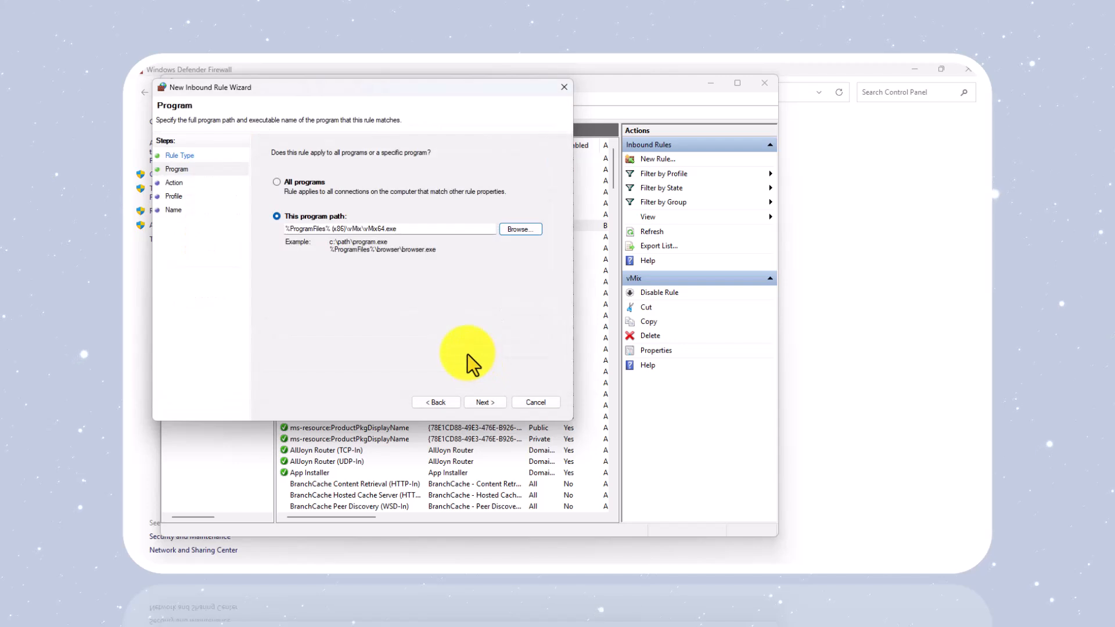
Set the new inbound rule to block the connection and apply it to the Domain, Private and Public profiles
click(485, 402)
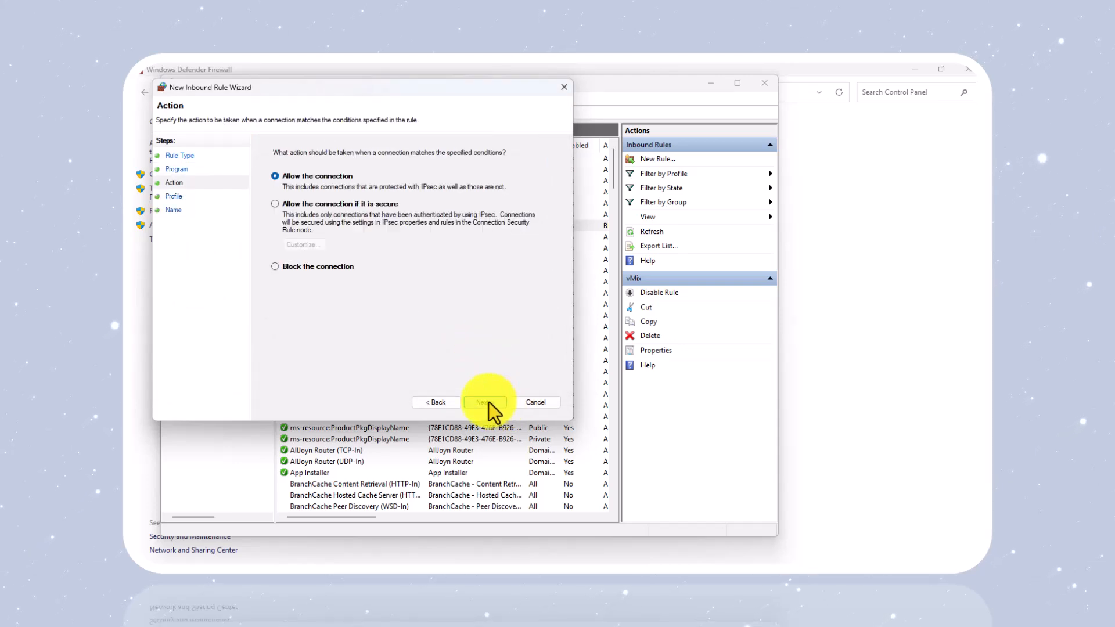
click(298, 268)
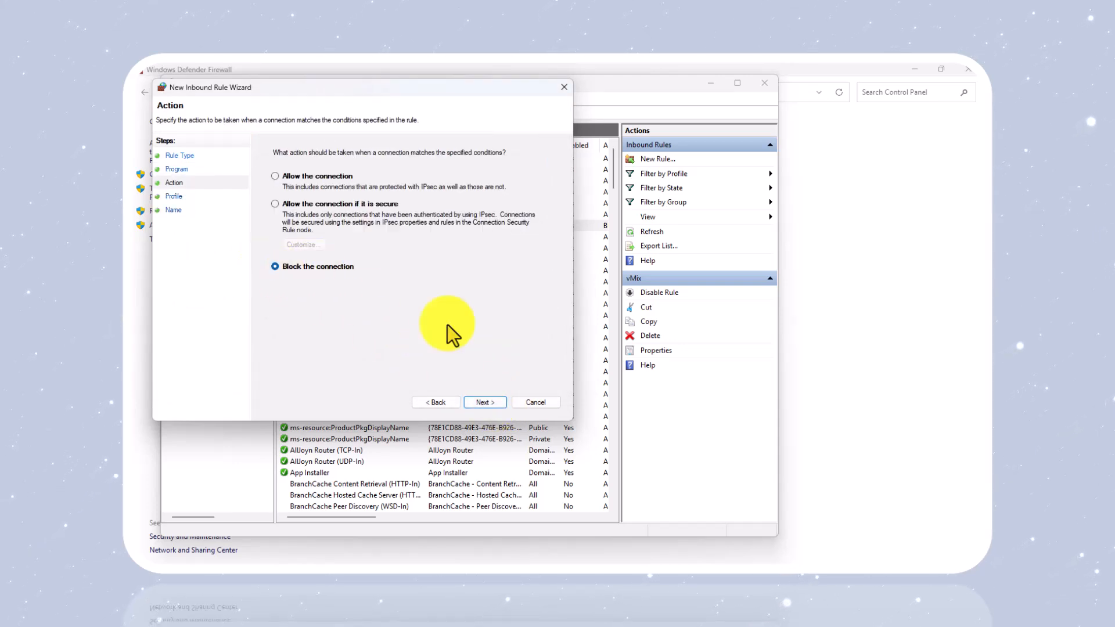
click(486, 402)
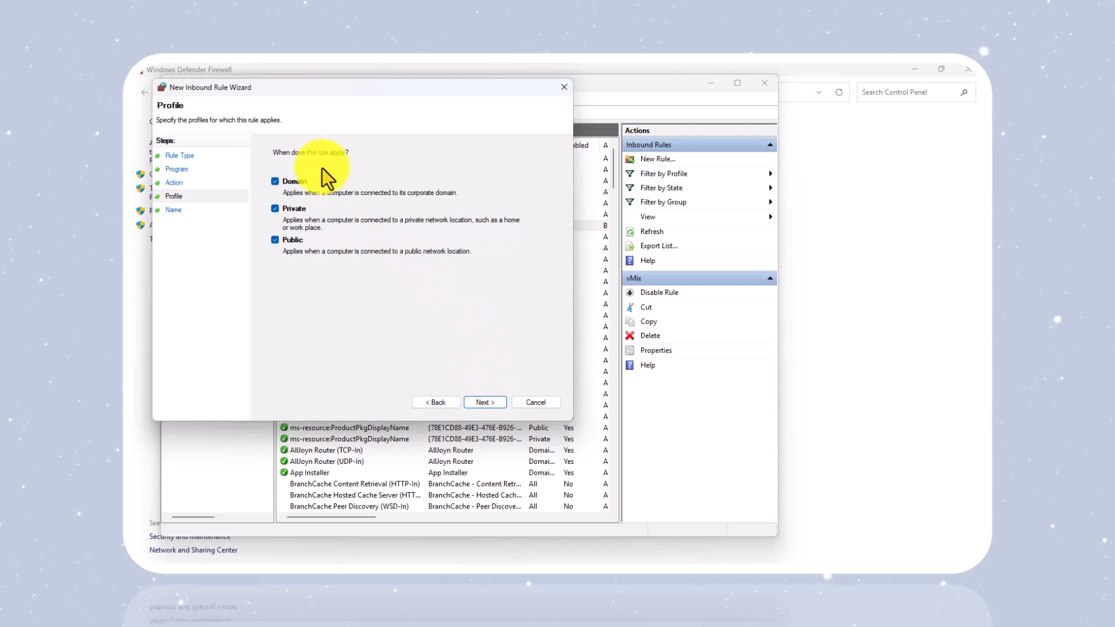
click(482, 402)
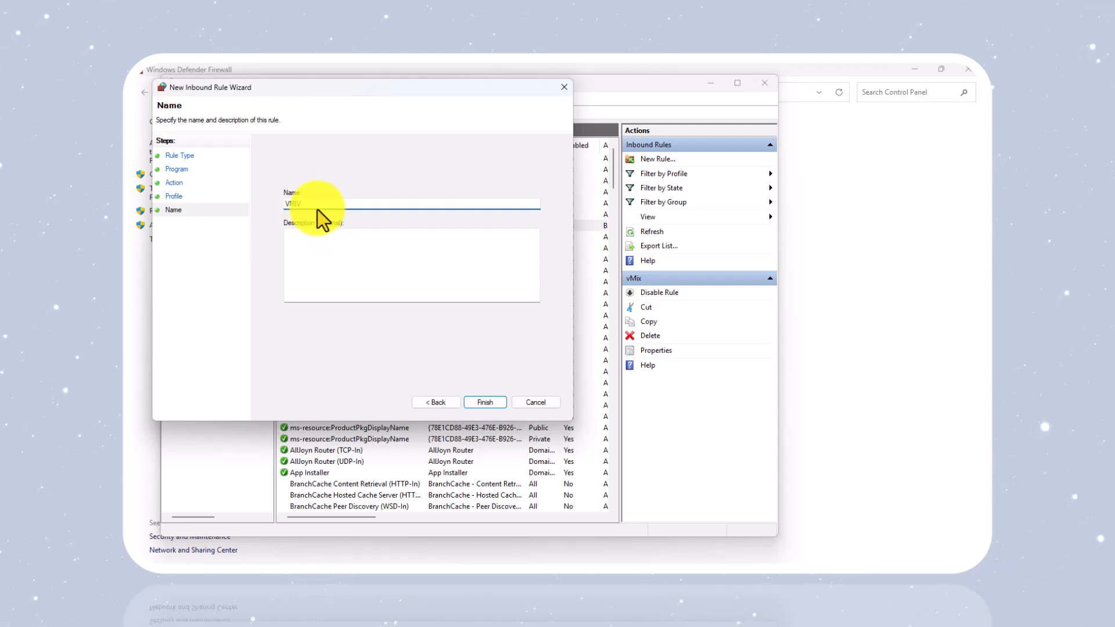
Enter VMIX as the inbound rule's name and description, then cancel the wizard and select the existing vMix rule
text(VMIX)
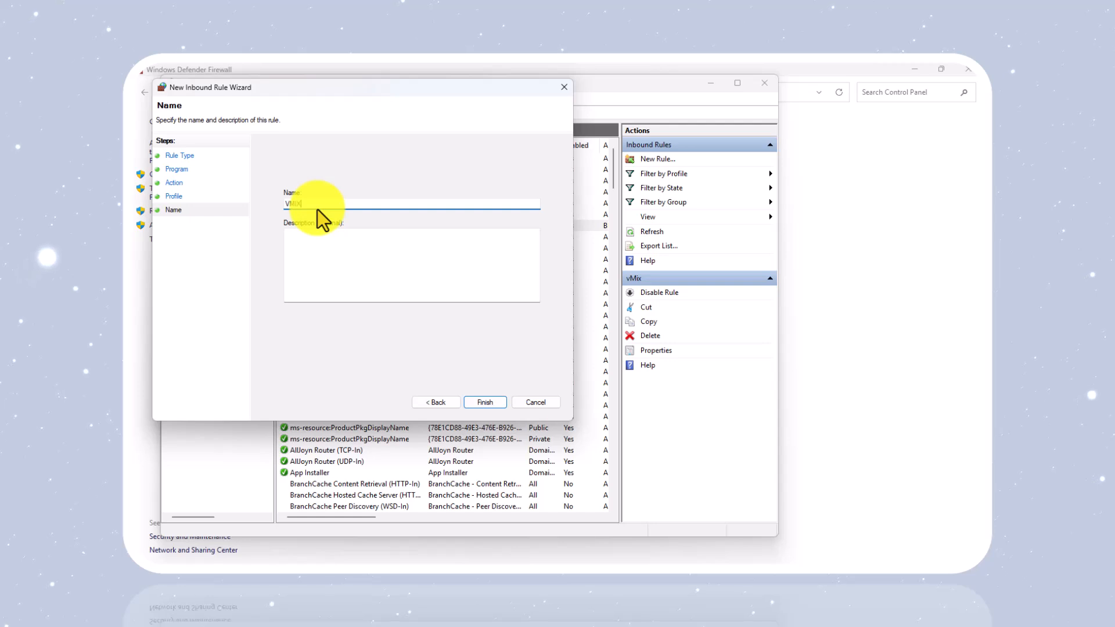
key(ctrl+a)
key(ctrl+c)
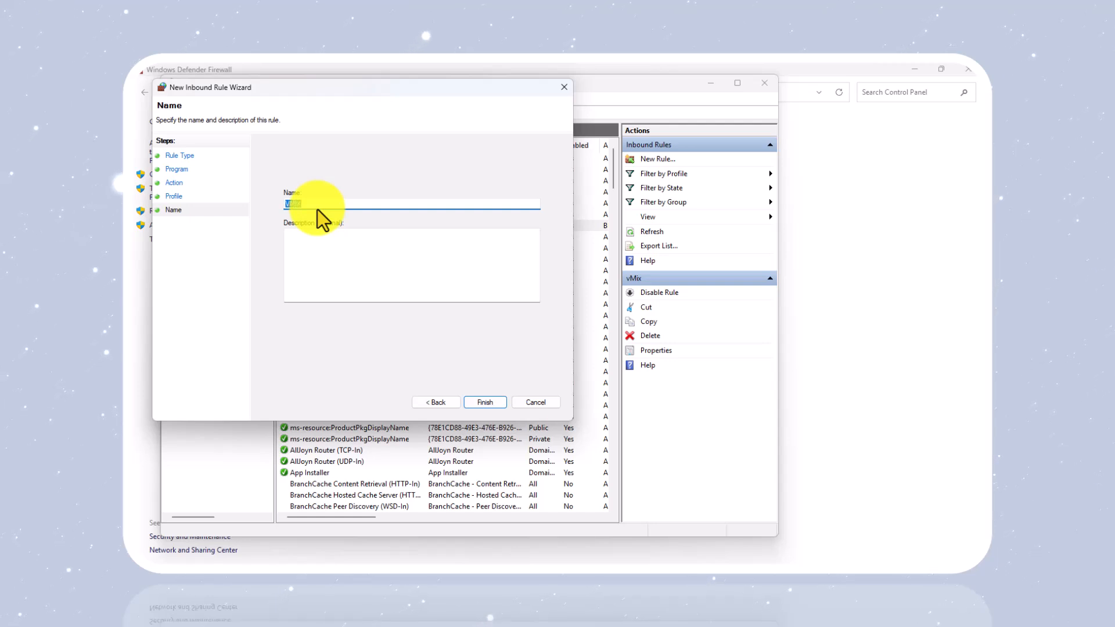
click(331, 244)
key(ctrl+v)
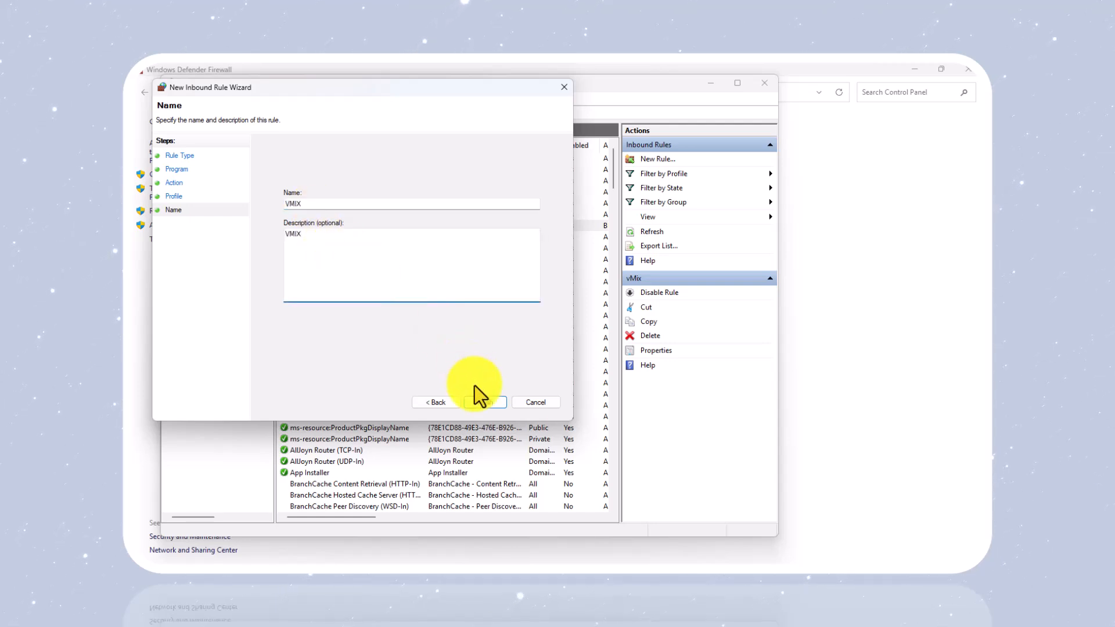
click(526, 404)
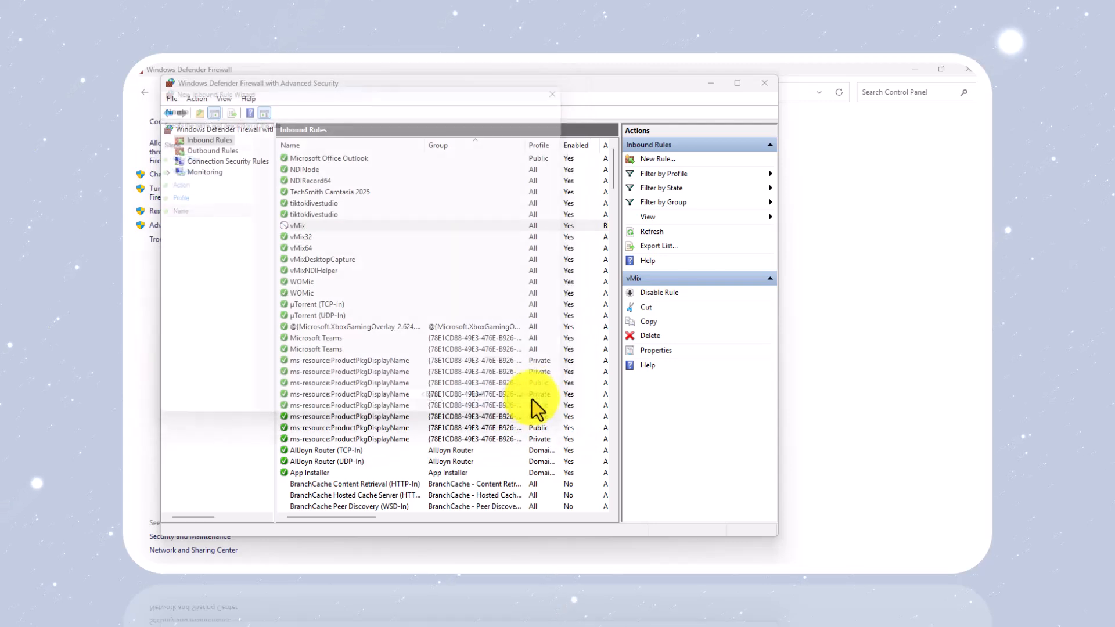
click(306, 226)
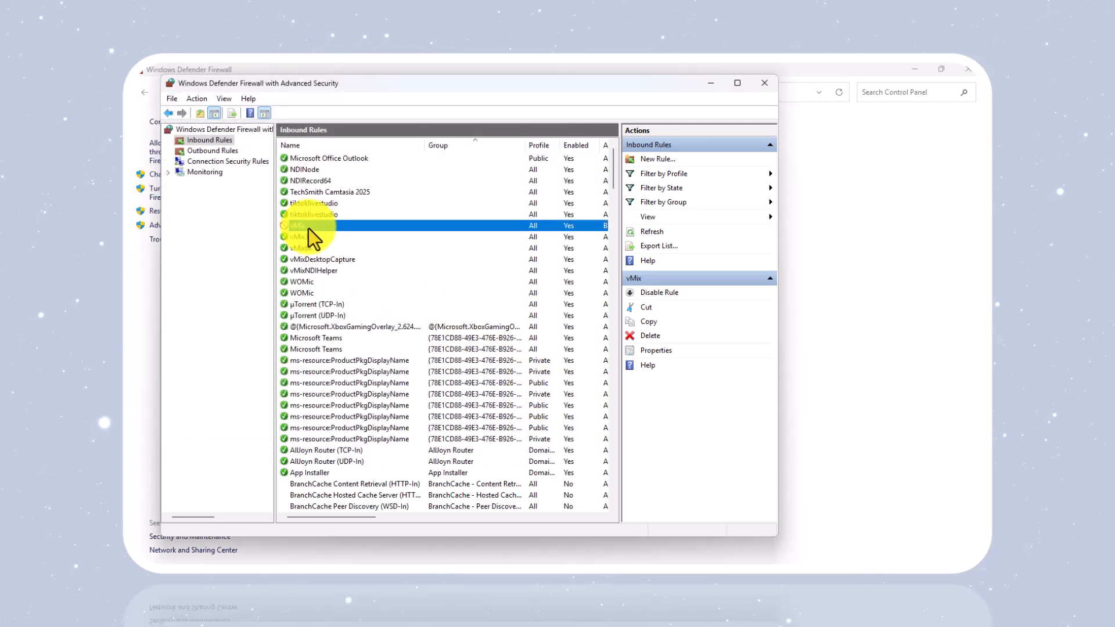
Start a new outbound rule of type Program and choose vMix64 from the vMix folder as its program path
click(221, 152)
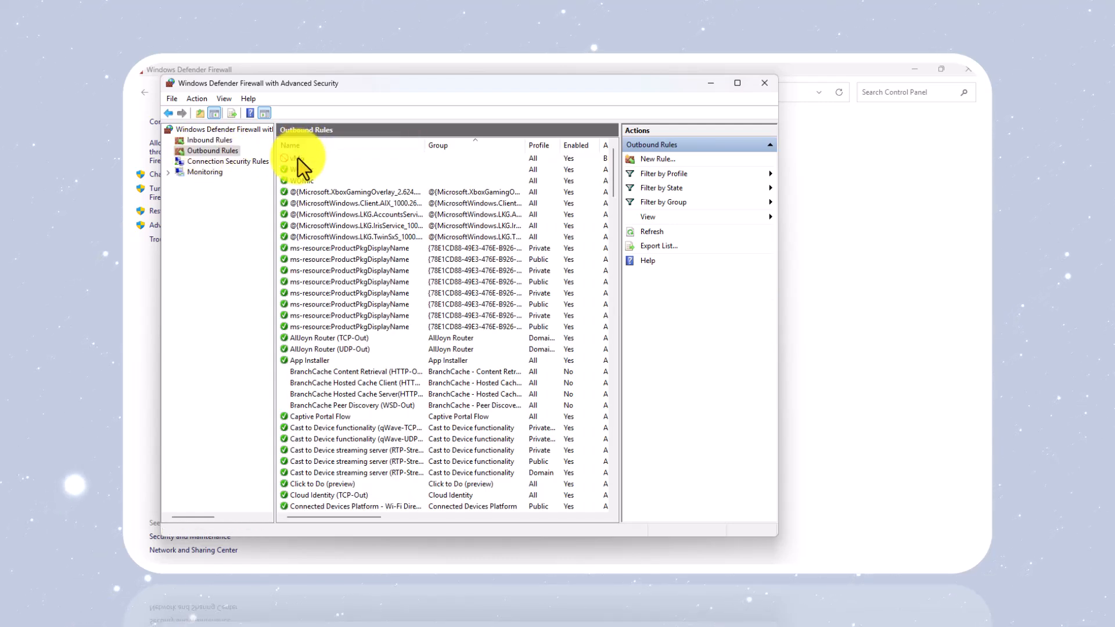
click(658, 158)
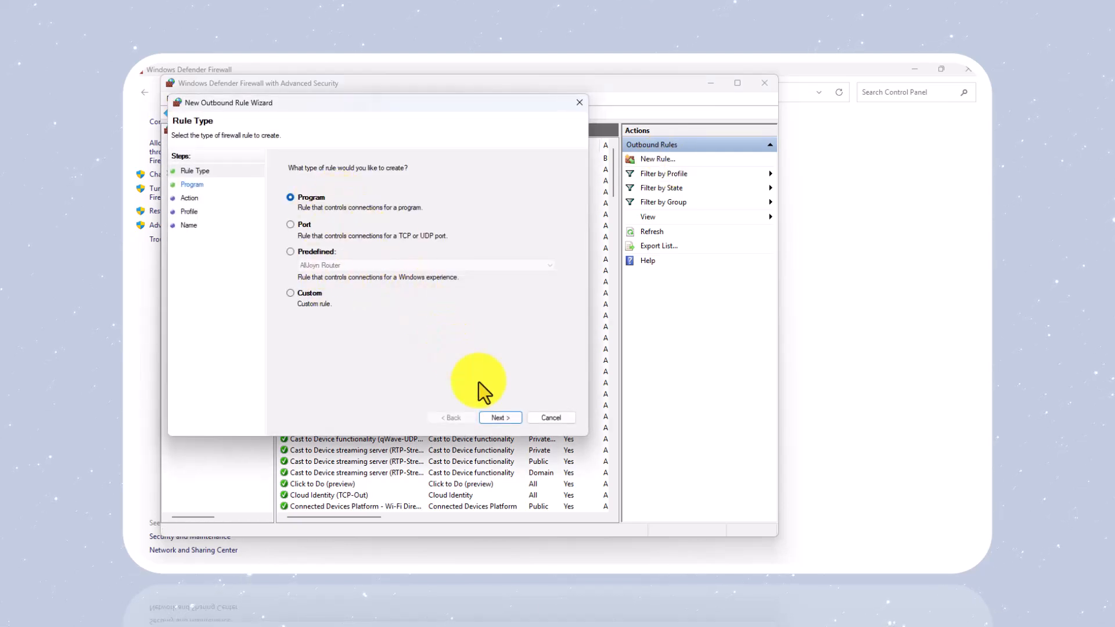
click(501, 418)
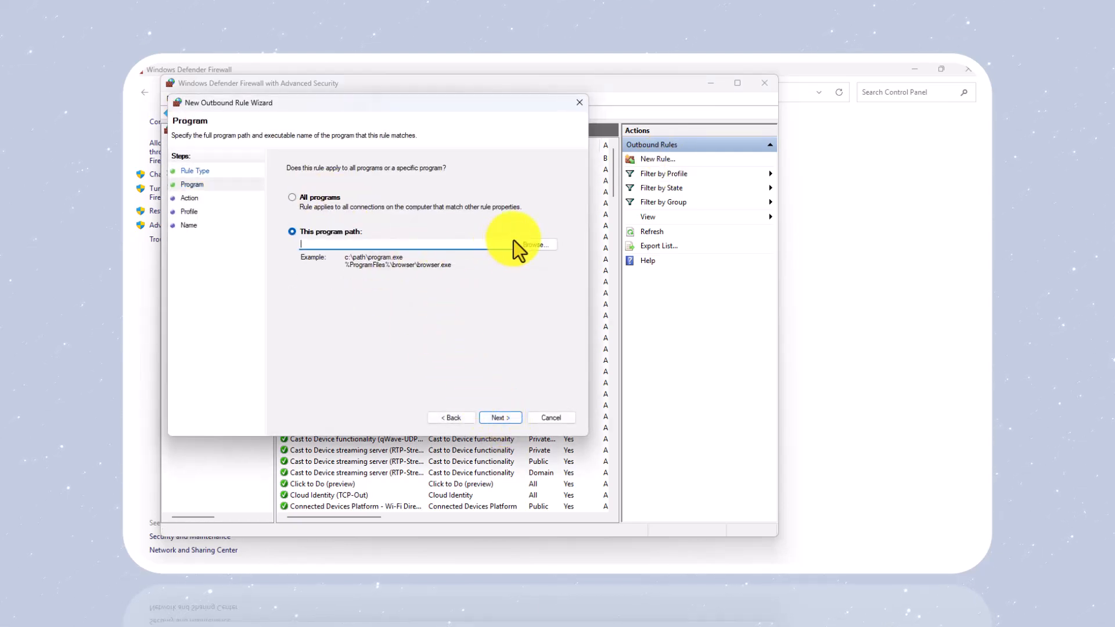
click(531, 245)
scroll(393, 319, down, 6)
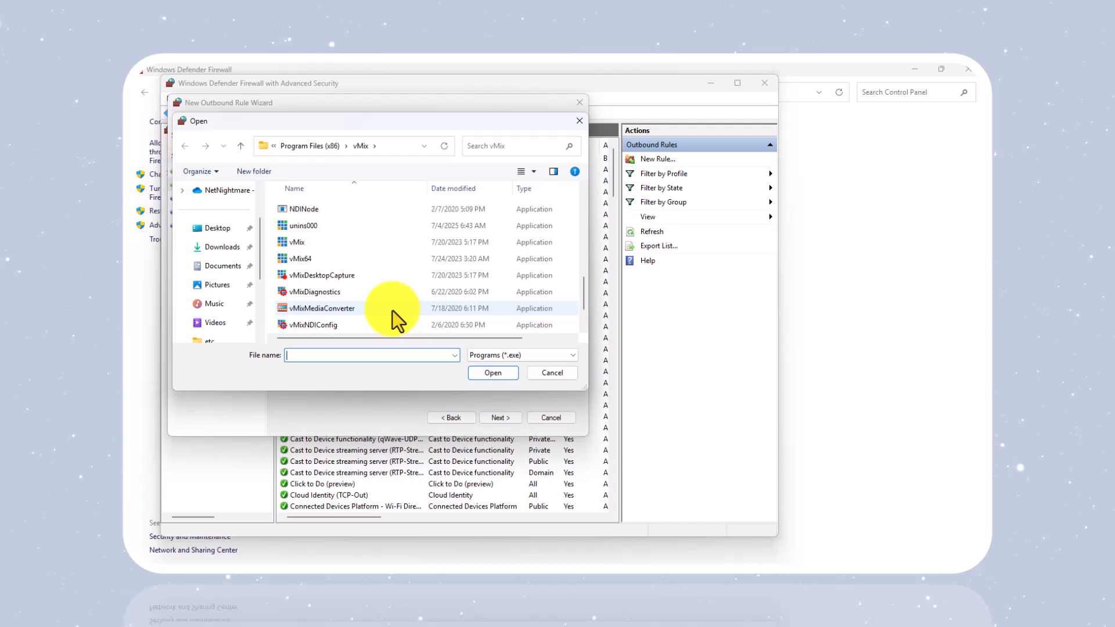
click(327, 259)
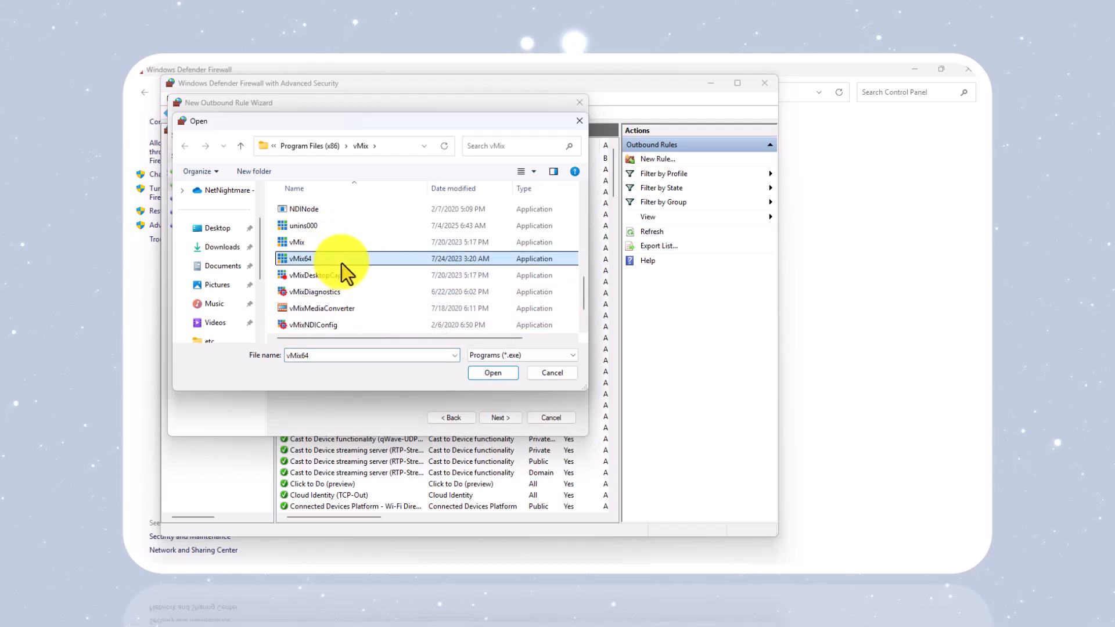
click(488, 375)
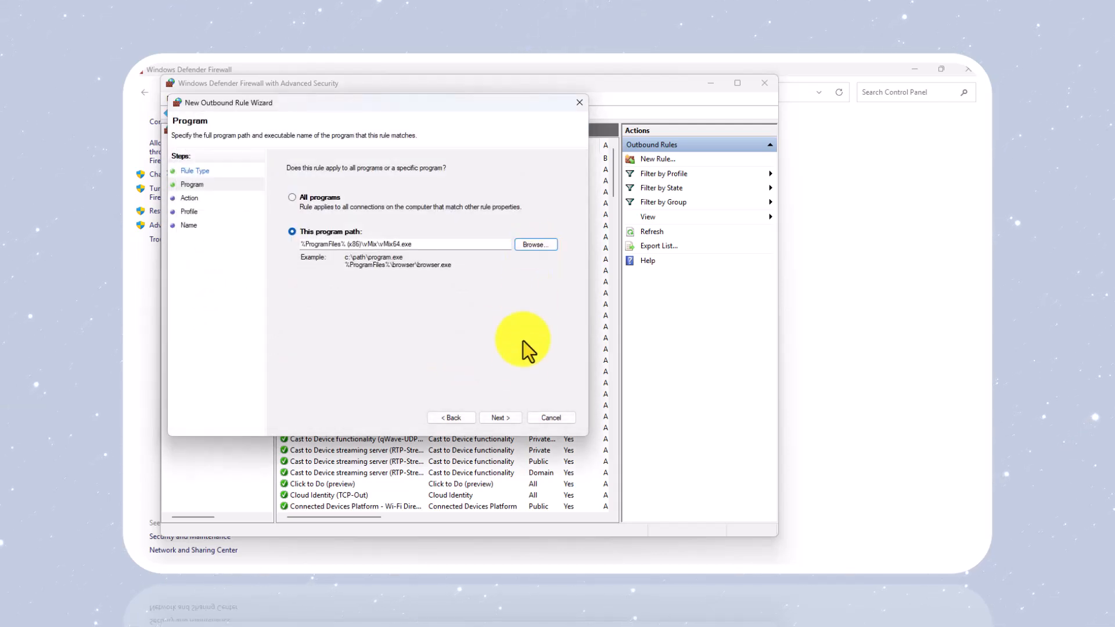
Set the outbound rule to block the connection for the Domain, Private and Public profiles, then cancel the wizard
click(511, 417)
click(302, 282)
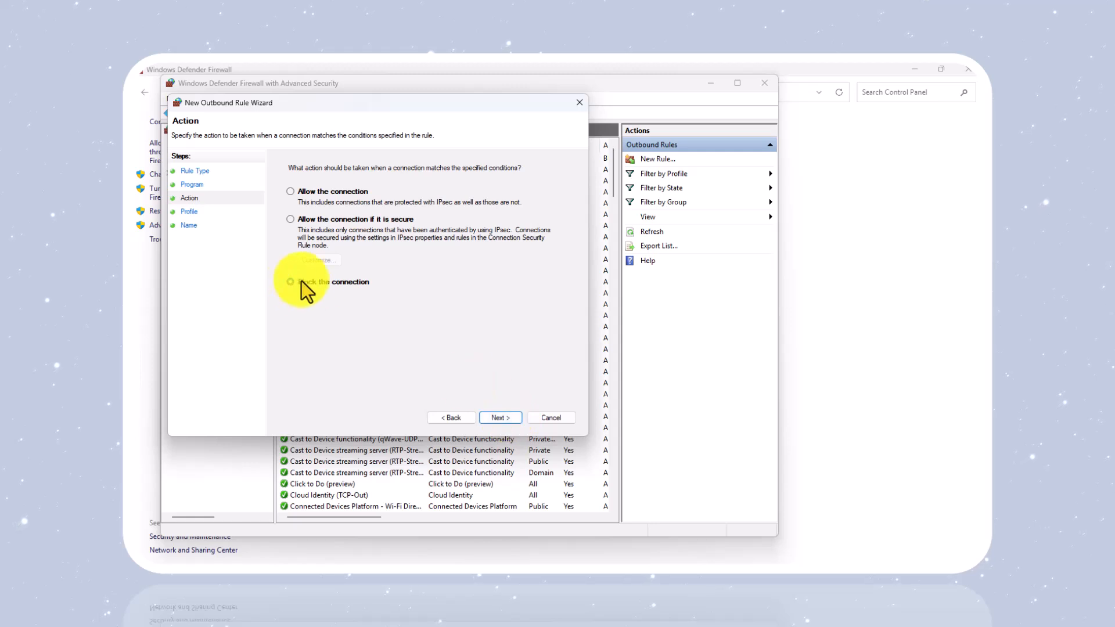
click(490, 418)
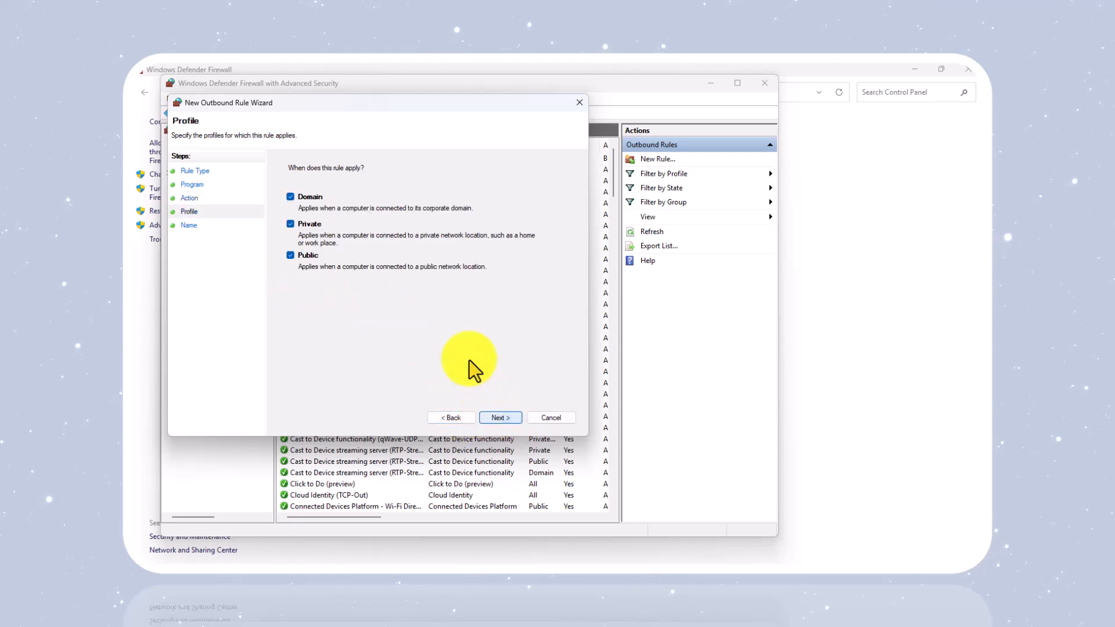
click(498, 418)
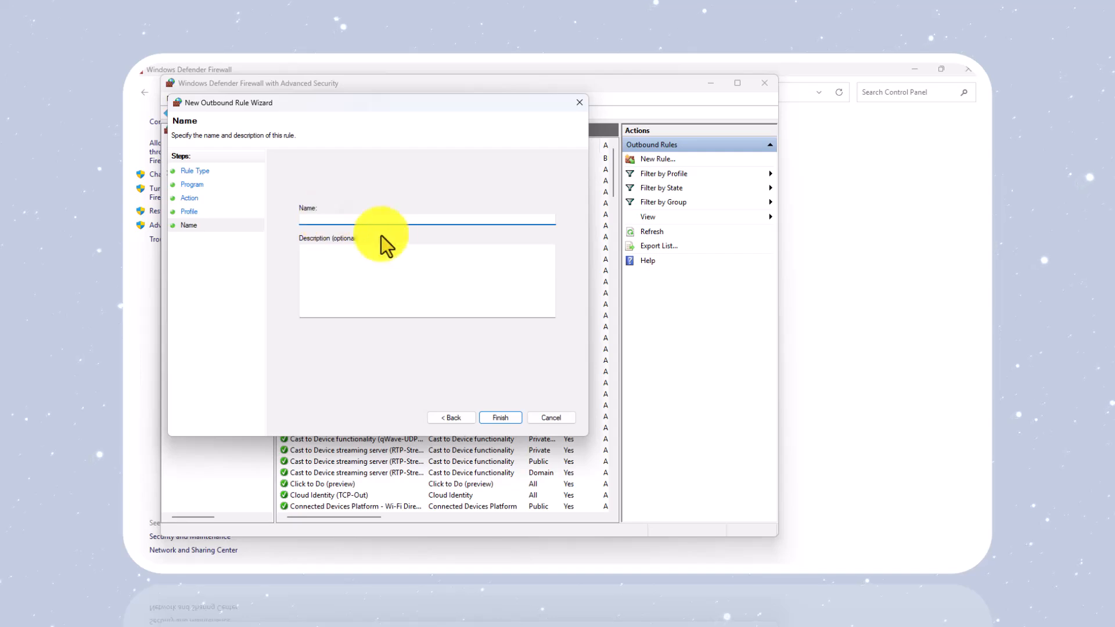
click(546, 417)
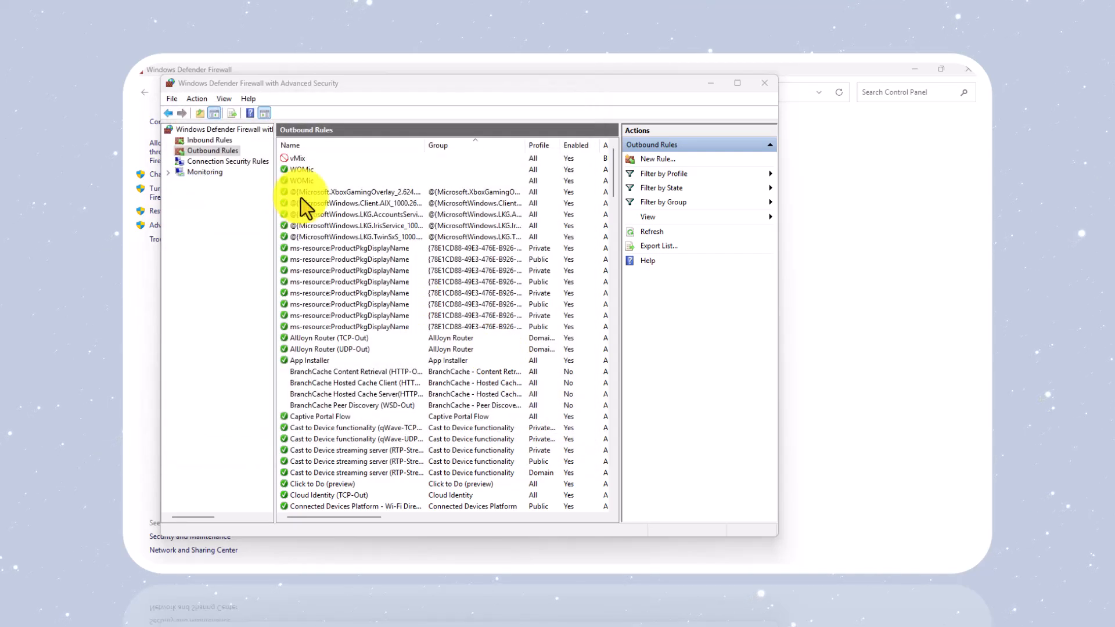
Close the advanced firewall and Windows Defender Firewall windows, then refresh the desktop
click(772, 79)
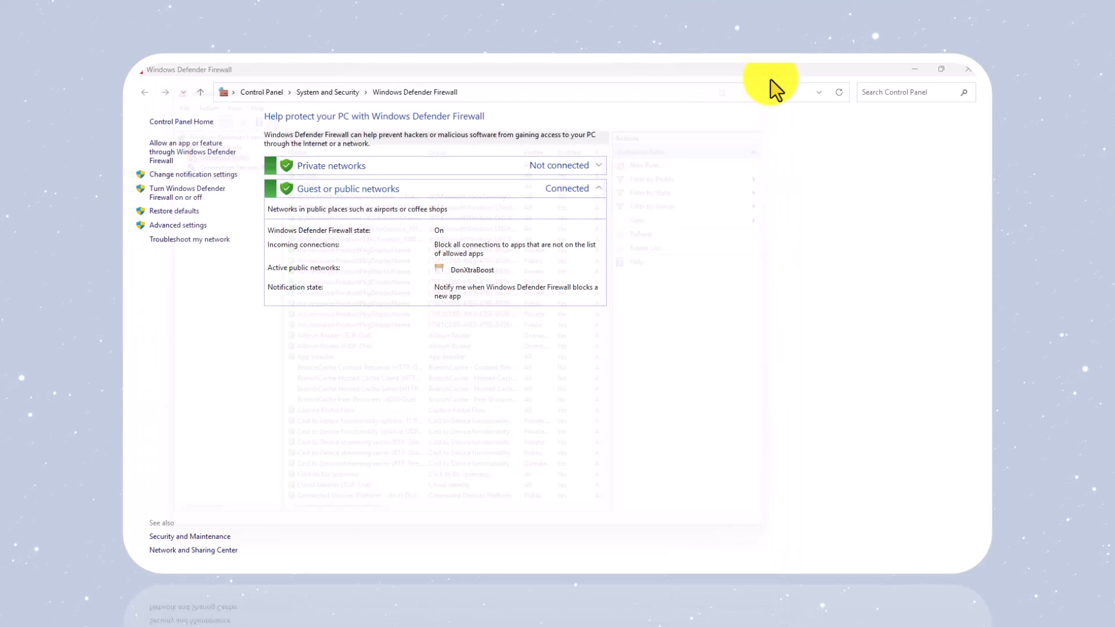
click(966, 69)
right_click(603, 124)
click(623, 173)
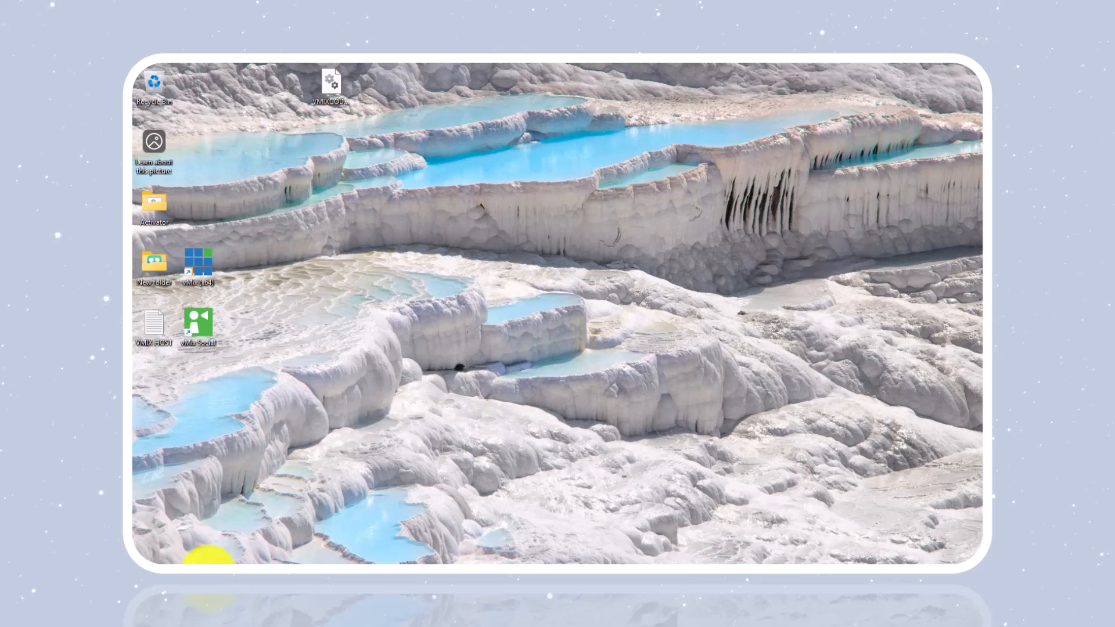
Switch to File Explorer's vMix folder, look at the contents of Local Disk (C:), and return to the vMix folder
click(212, 552)
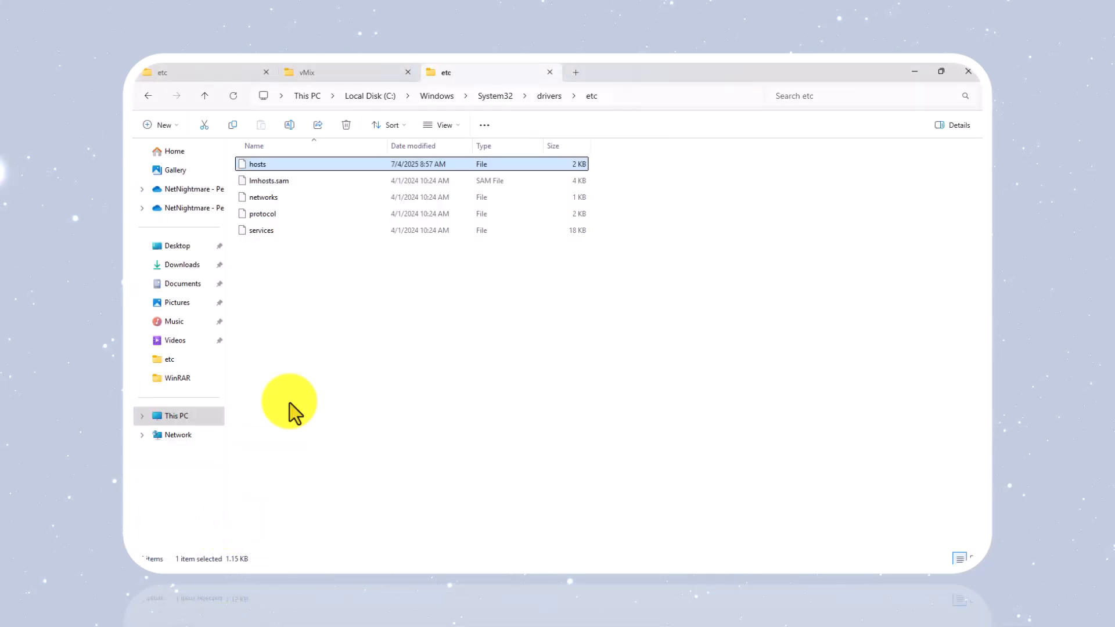
click(360, 81)
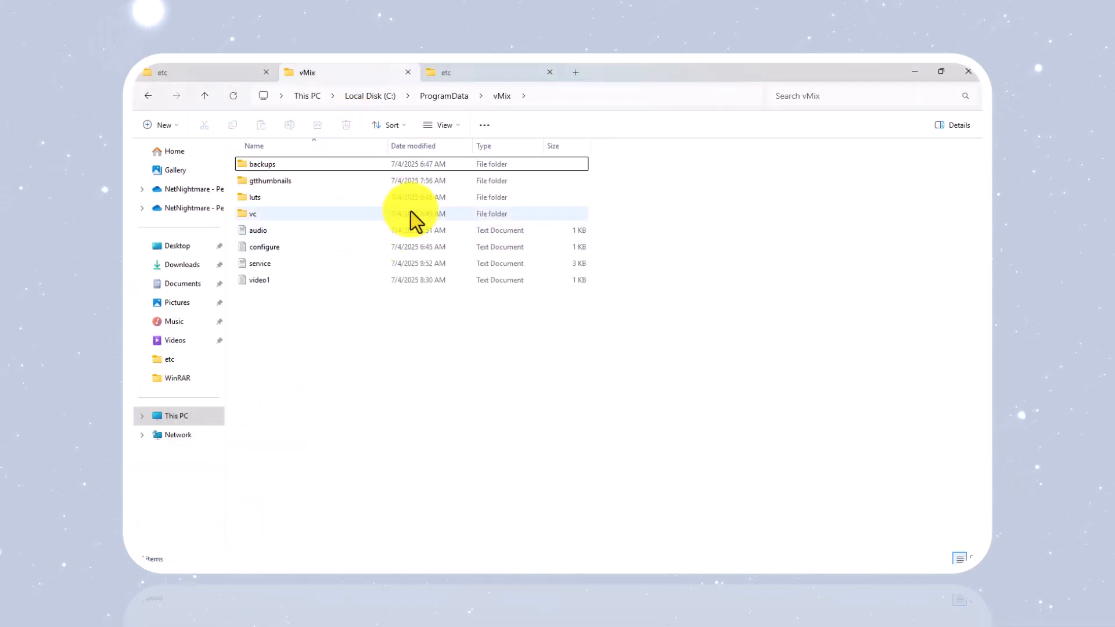
click(178, 416)
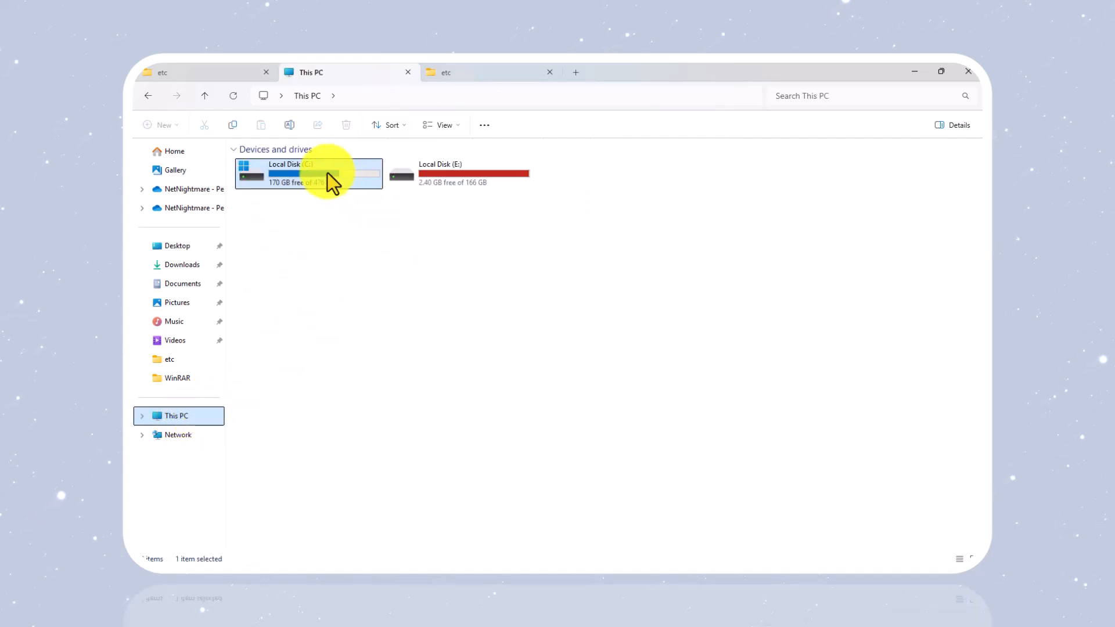
double_click(320, 174)
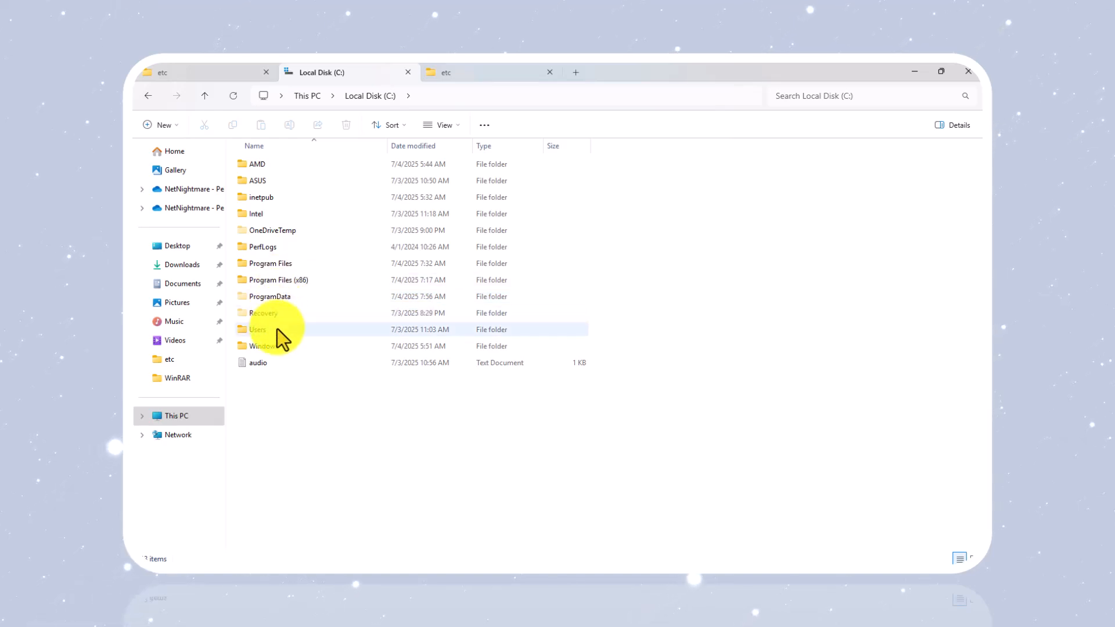
click(146, 97)
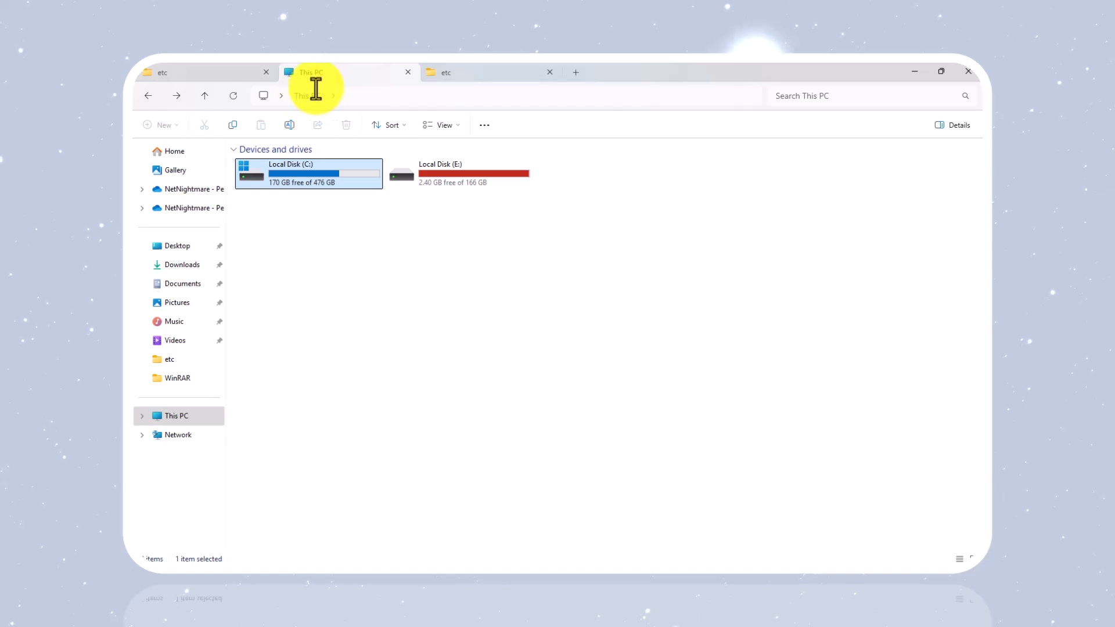
click(148, 96)
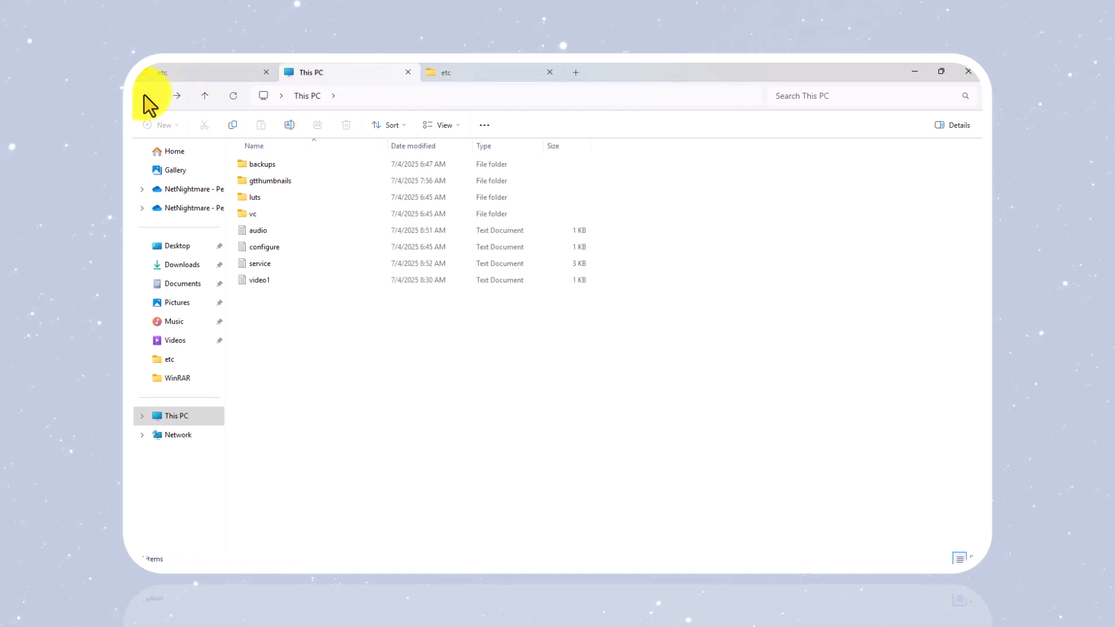
Go to the vMix folder inside ProgramData on Local Disk (C:) and select the video1 text file
click(299, 97)
double_click(314, 183)
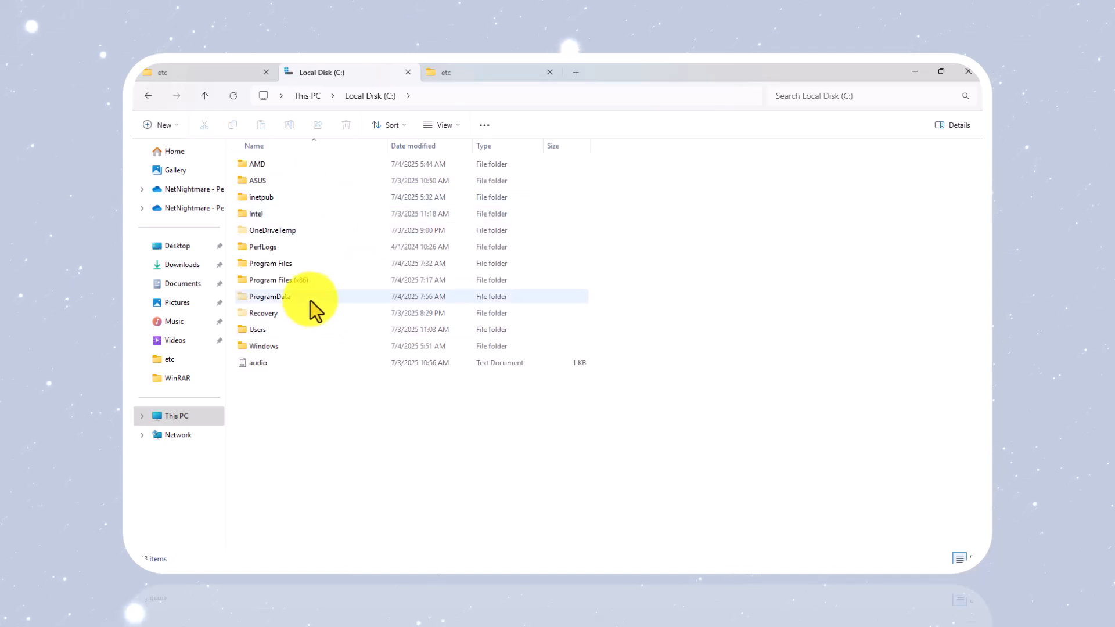
double_click(298, 298)
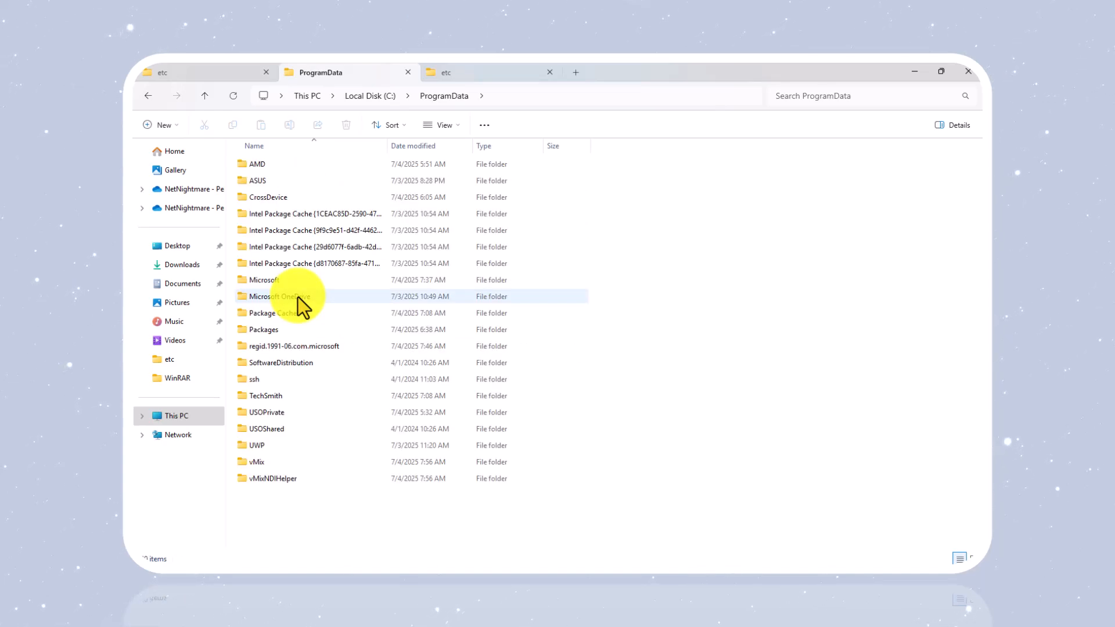
click(284, 463)
double_click(299, 463)
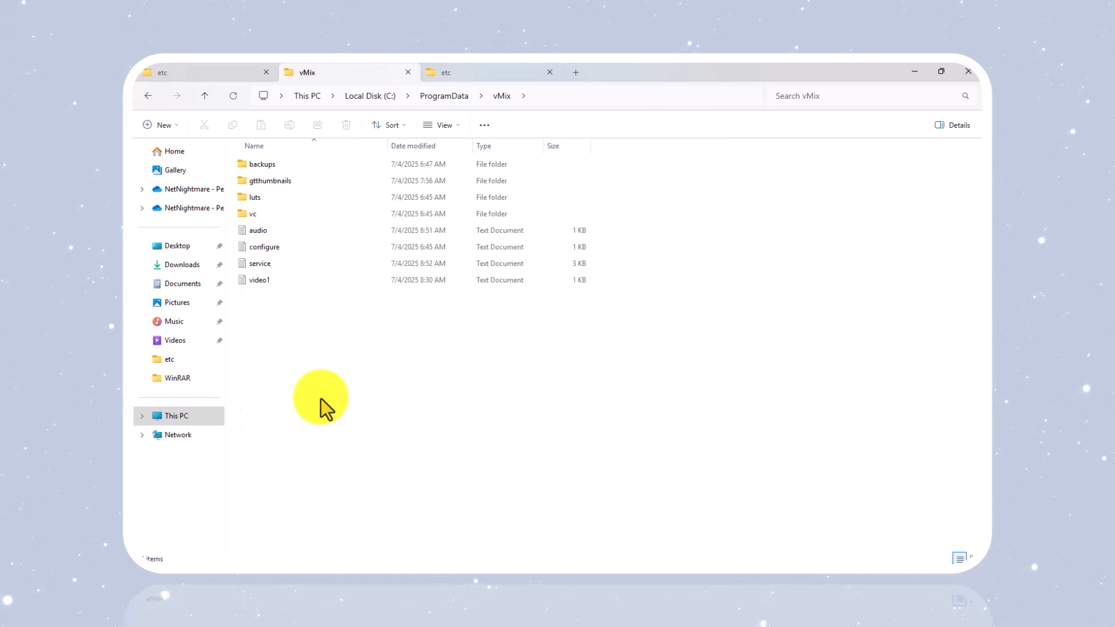
click(273, 281)
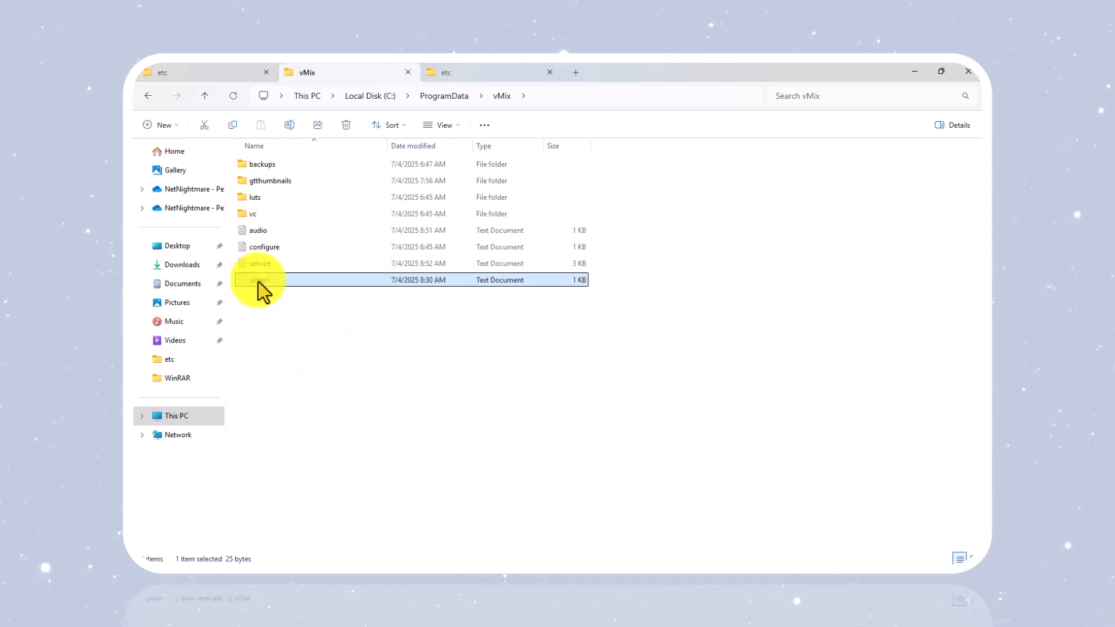
Restore the File Explorer window to a smaller size and create a new text document named video on the desktop
click(942, 71)
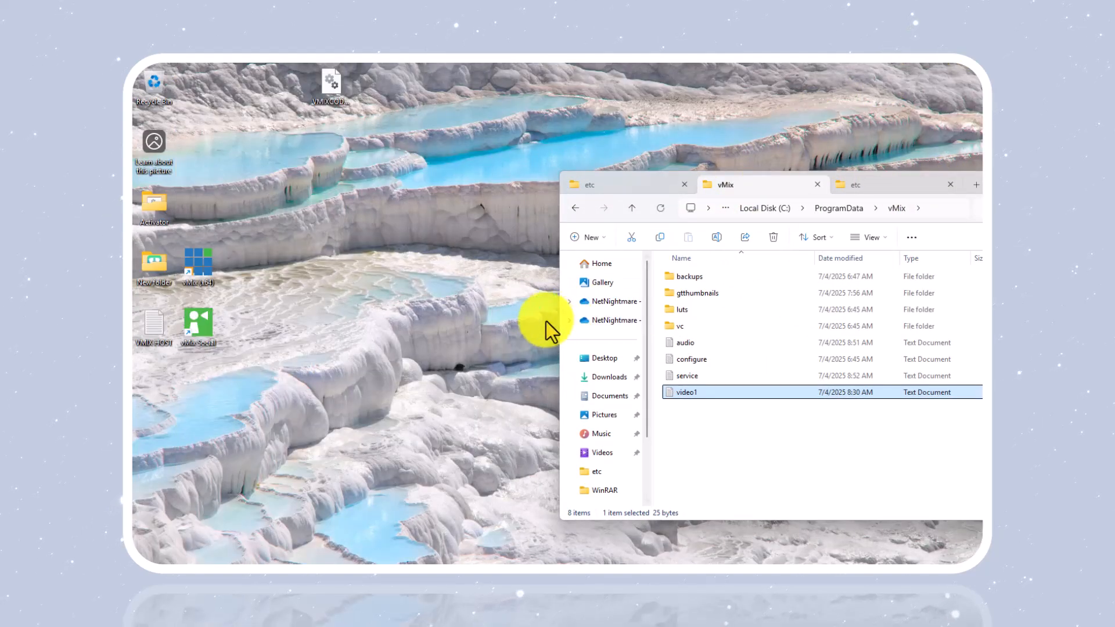
right_click(457, 245)
mouse_move(508, 319)
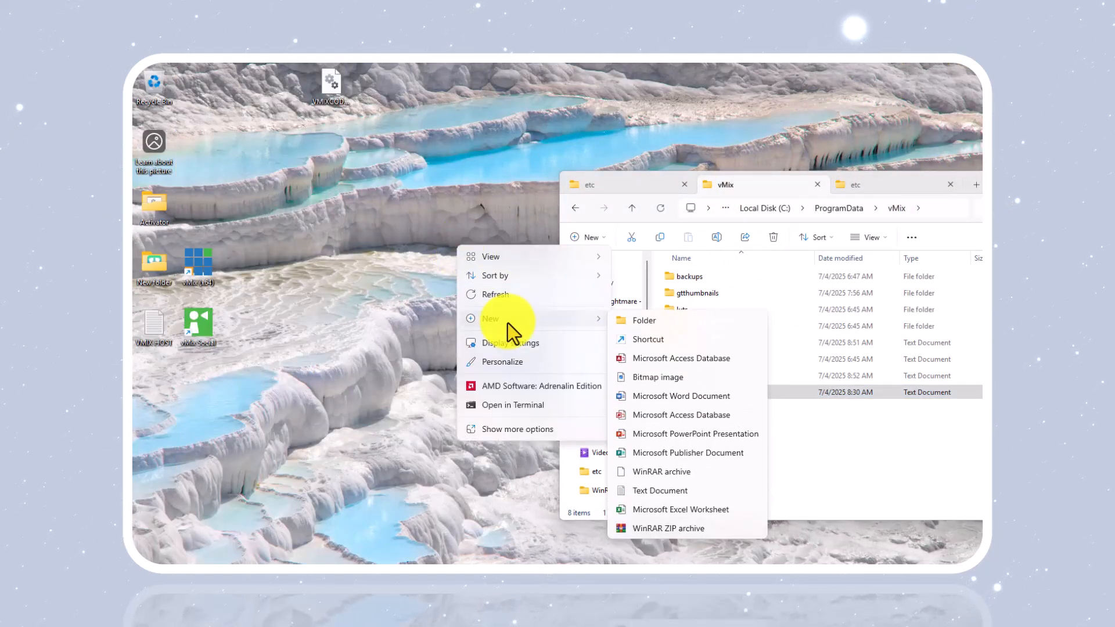
click(655, 492)
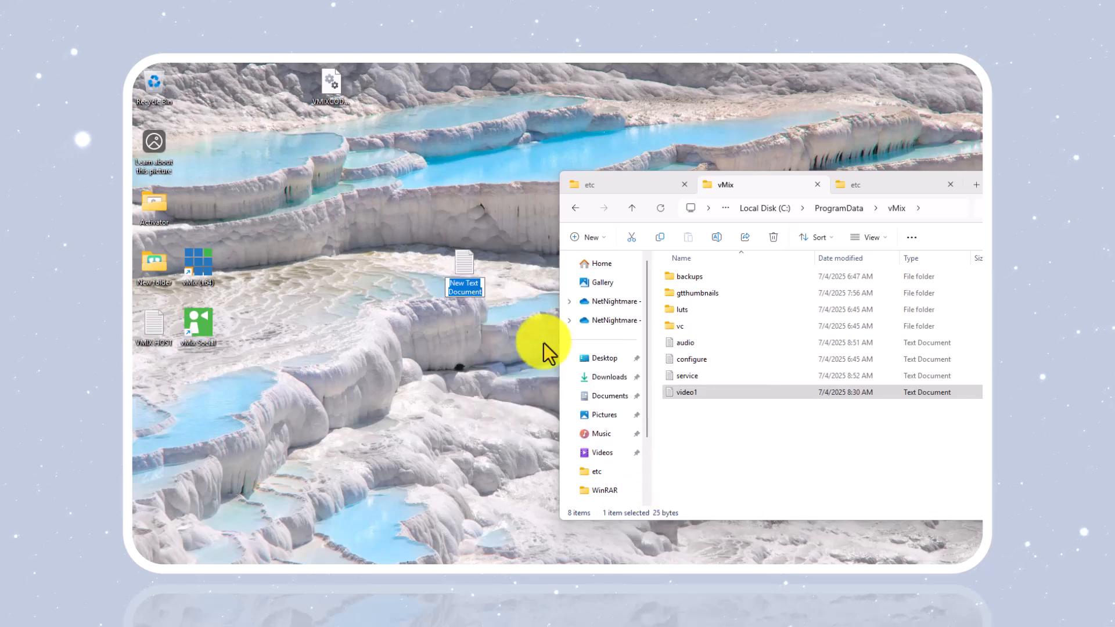
text(VIDEO)
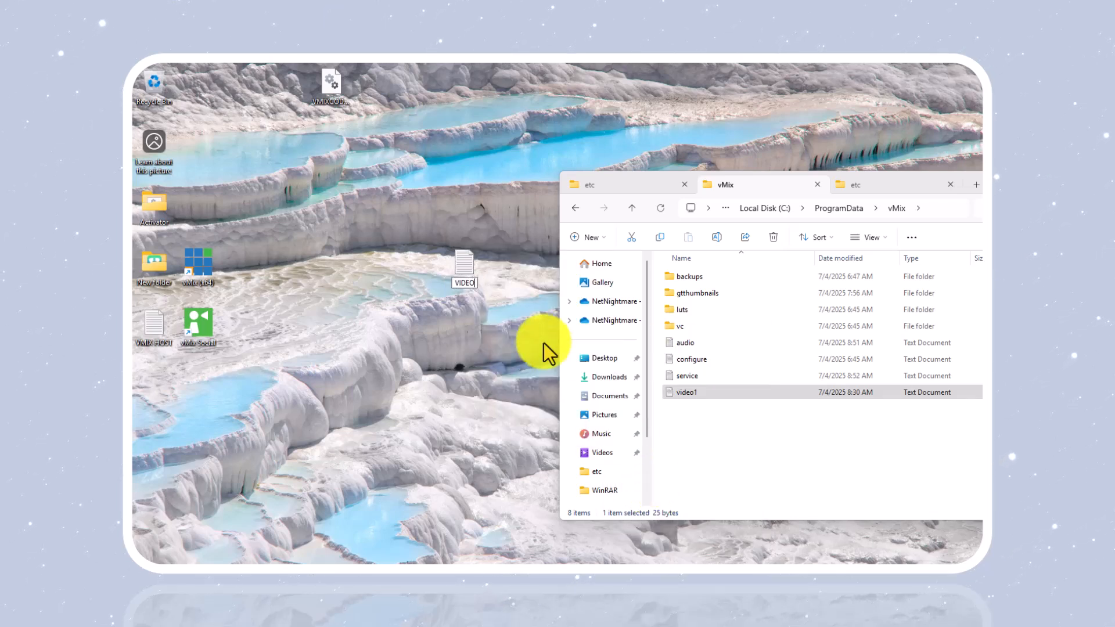
key(BackSpace)
key(BackSpace)
key(BackSpace)
key(BackSpace)
key(BackSpace)
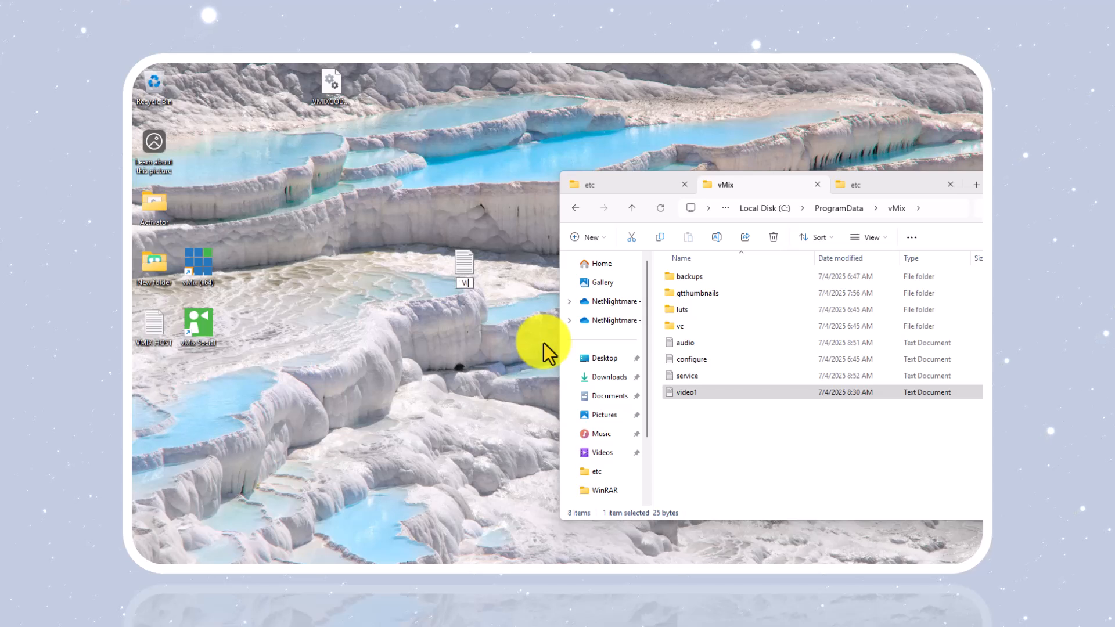
text(vid)
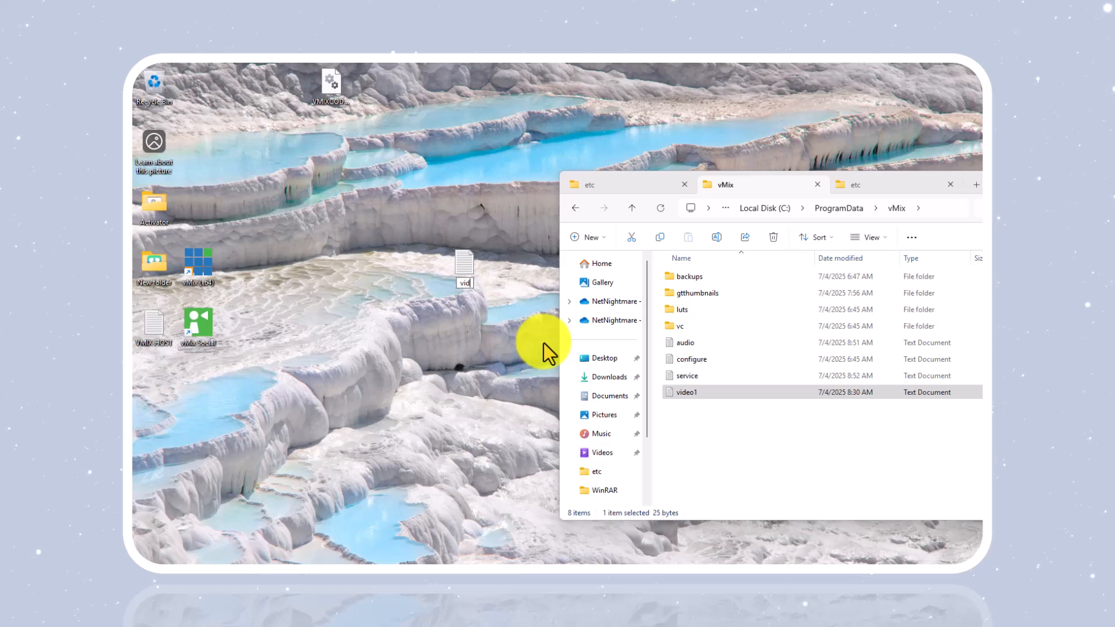
text(eo)
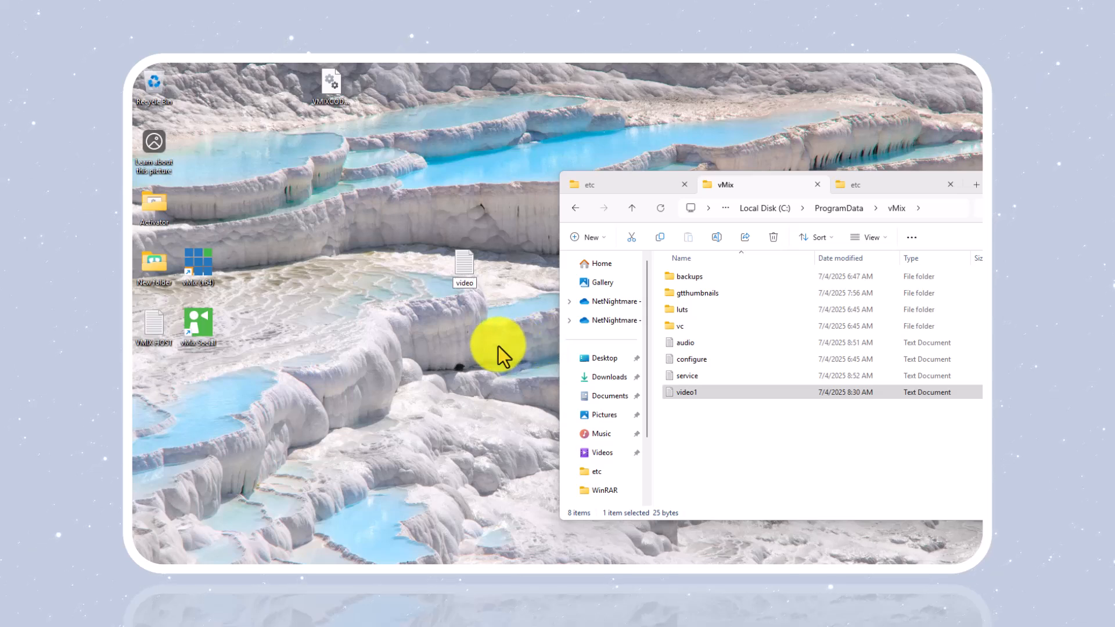
click(463, 207)
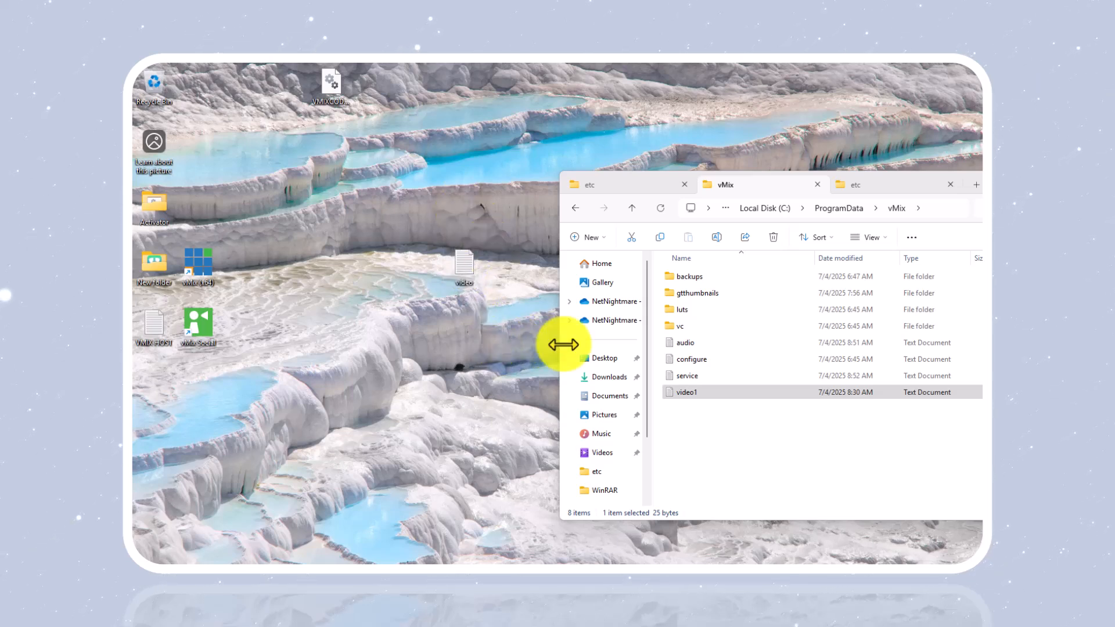
Delete the video1 text file from the ProgramData vMix folder and empty the Recycle Bin
click(702, 397)
right_click(701, 397)
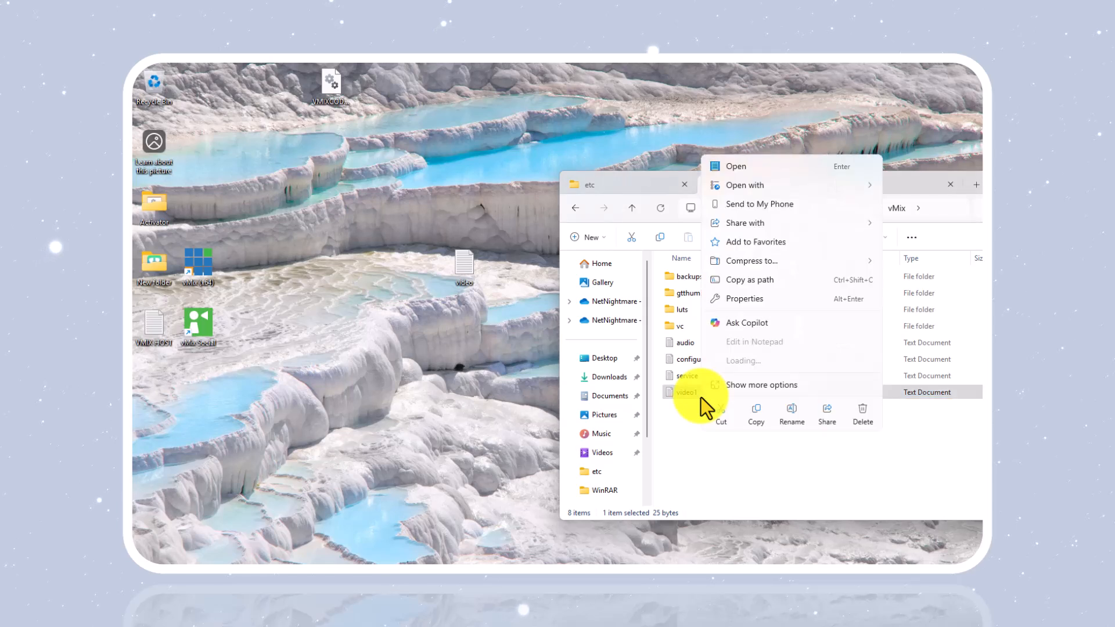
click(862, 418)
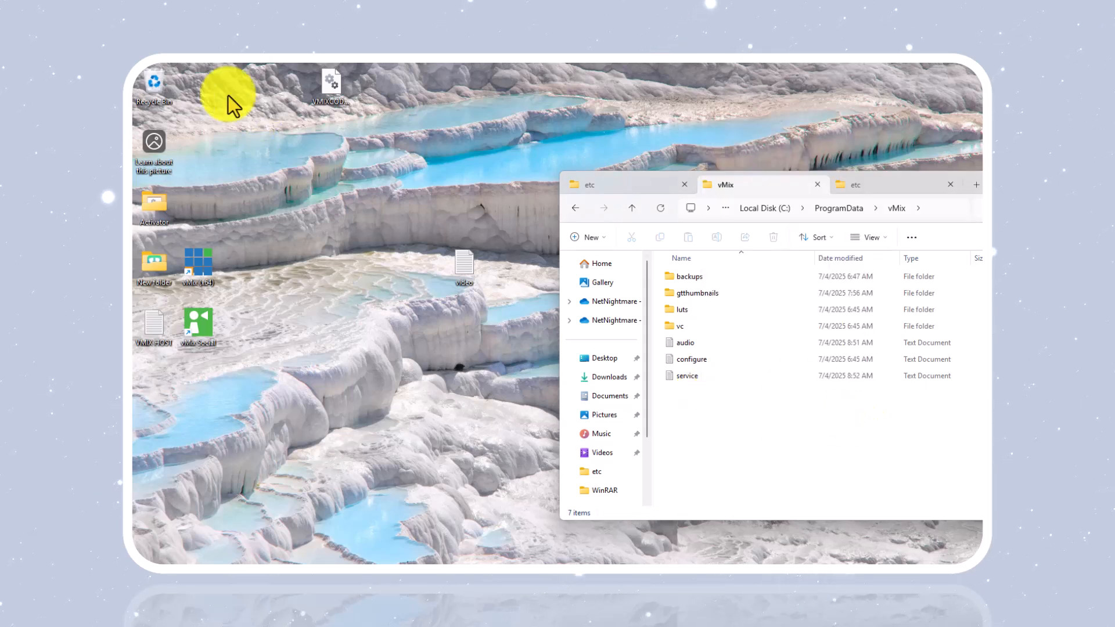
right_click(154, 84)
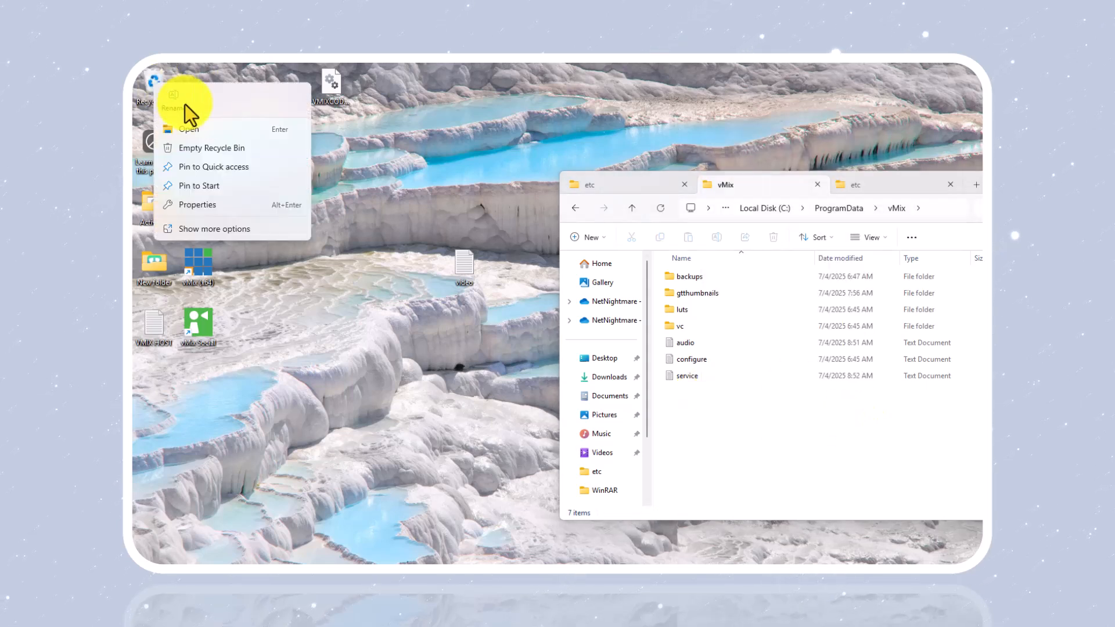
click(220, 150)
click(598, 354)
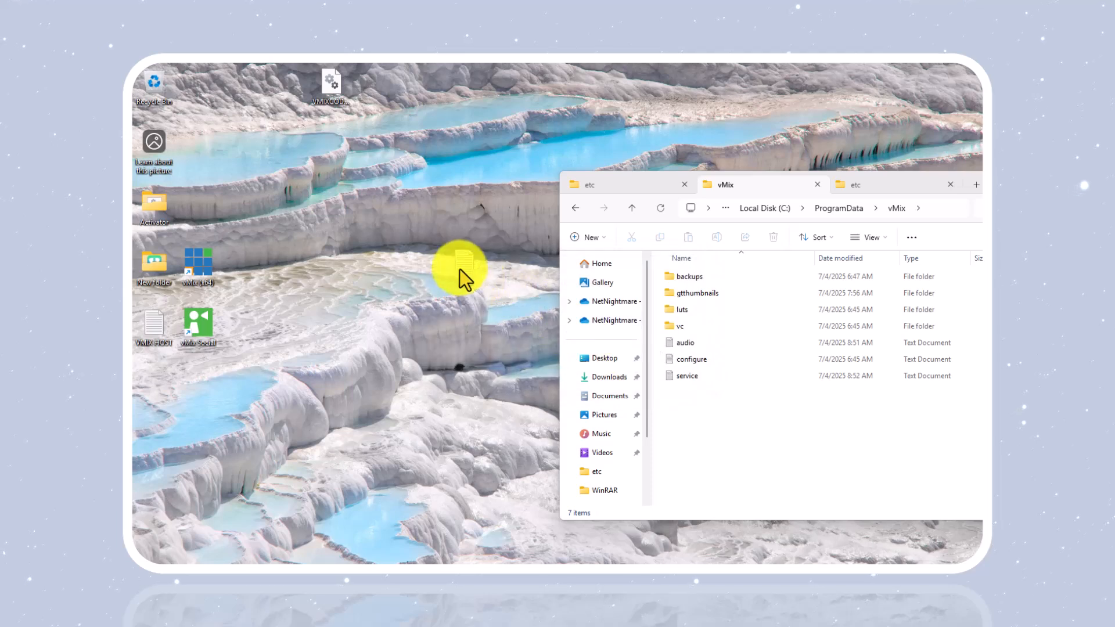
Move the desktop's video text file into the ProgramData vMix folder, replacing the existing file, and refresh the desktop
drag(458, 267, 707, 442)
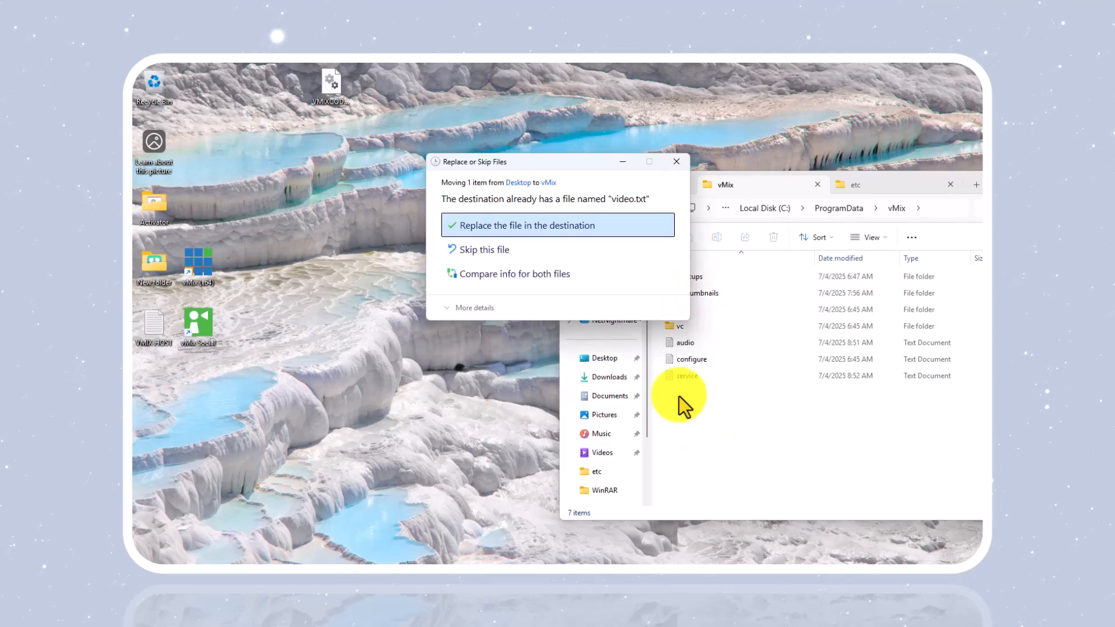
click(537, 225)
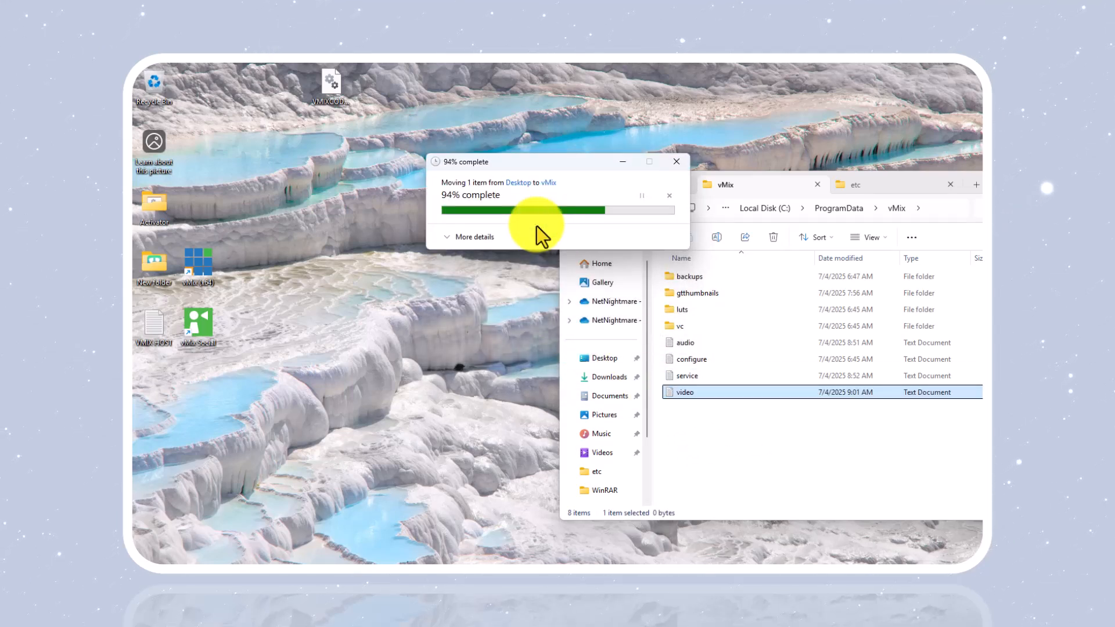
right_click(469, 183)
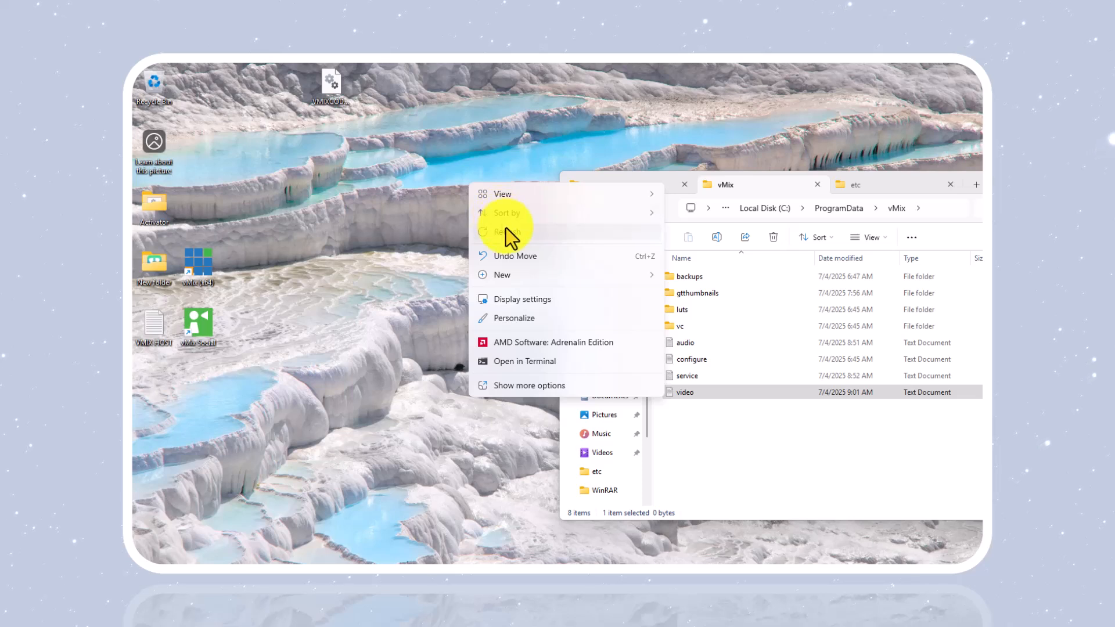
click(506, 229)
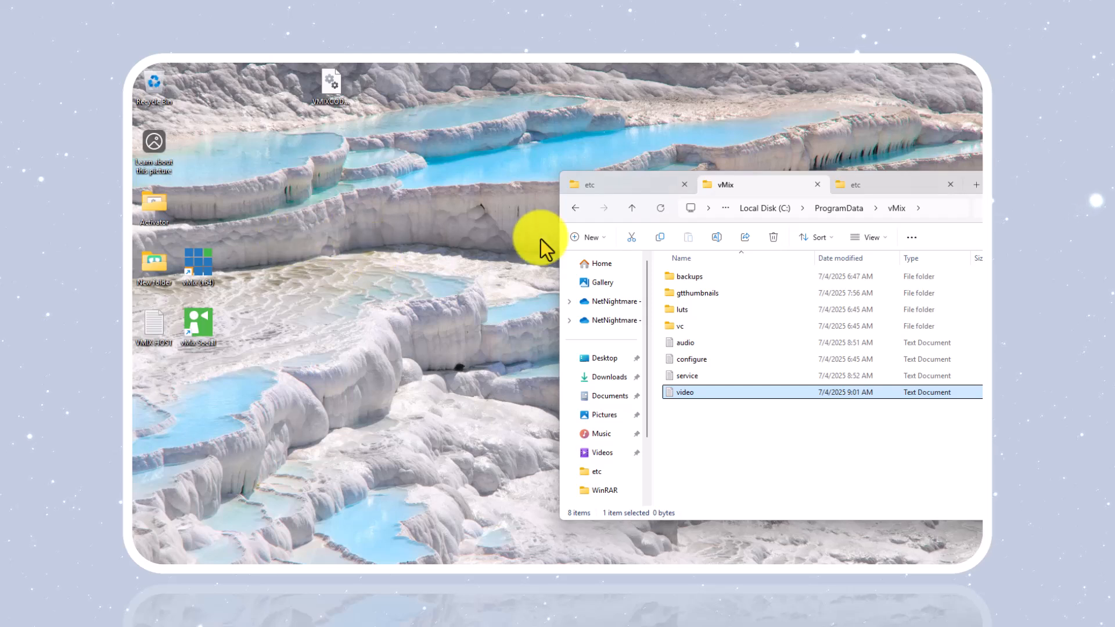
right_click(856, 93)
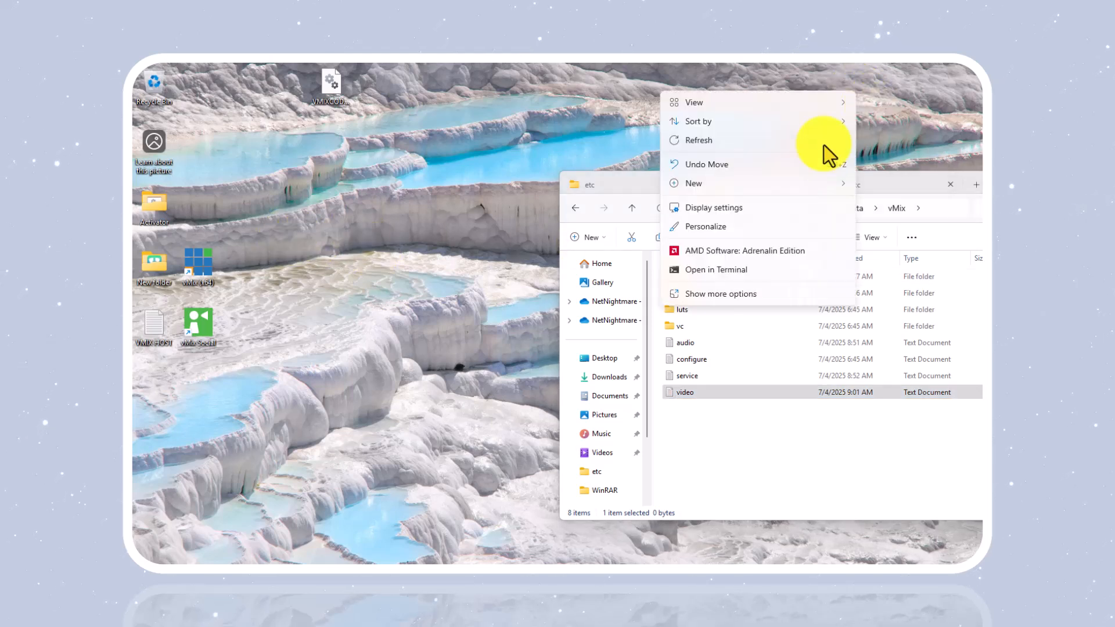
click(789, 146)
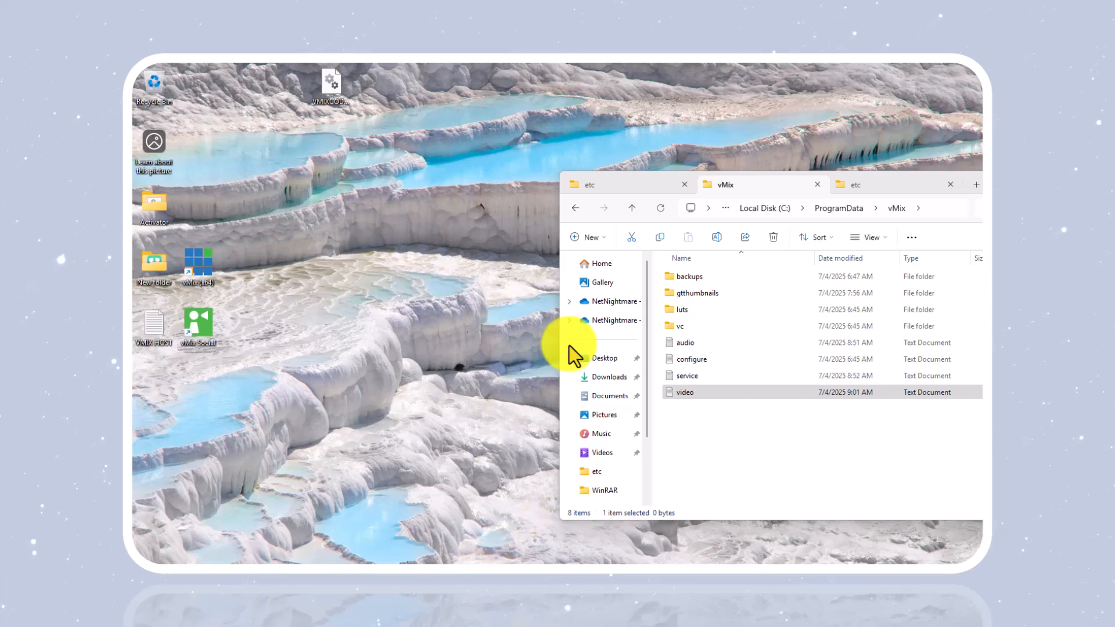
Close the File Explorer window and decline the reconnection offered by the WO Mic Client dialog
click(951, 185)
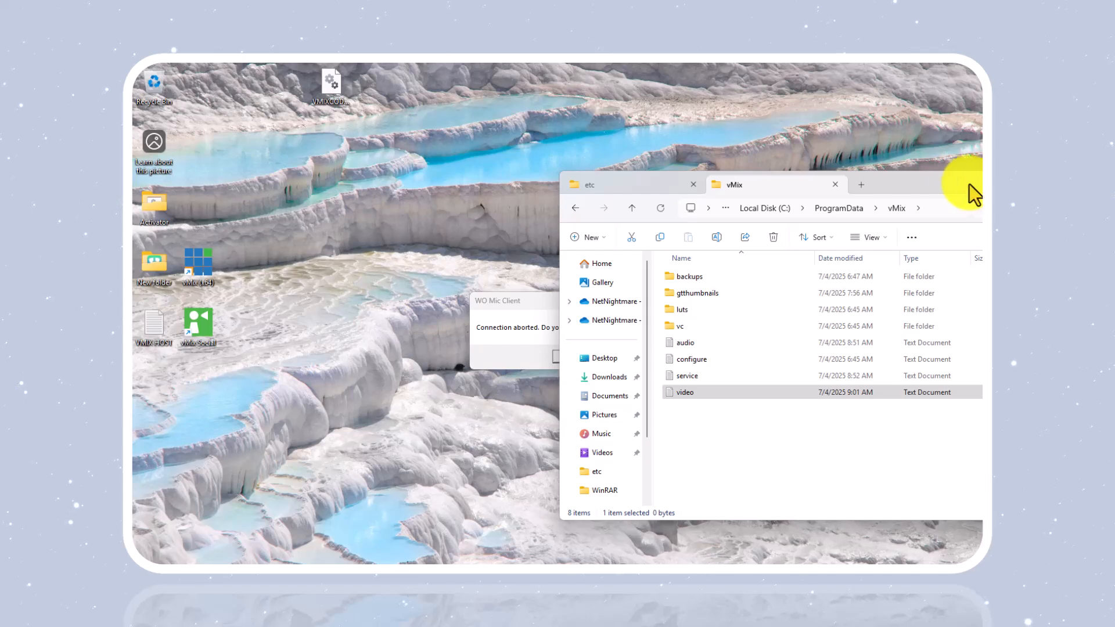
drag(971, 192, 782, 203)
click(899, 190)
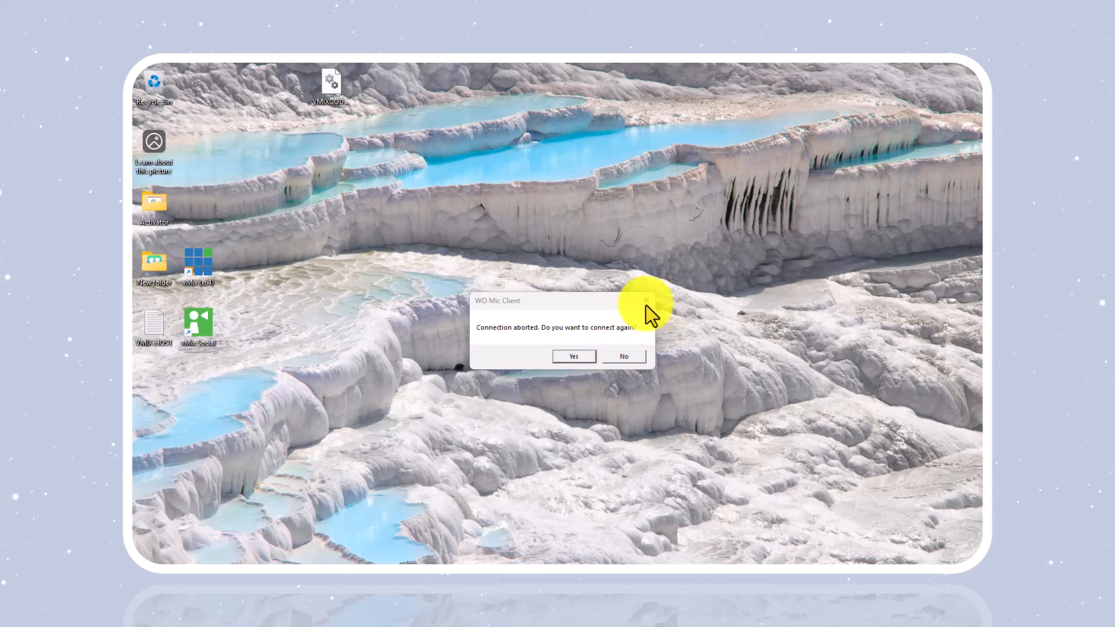
click(621, 358)
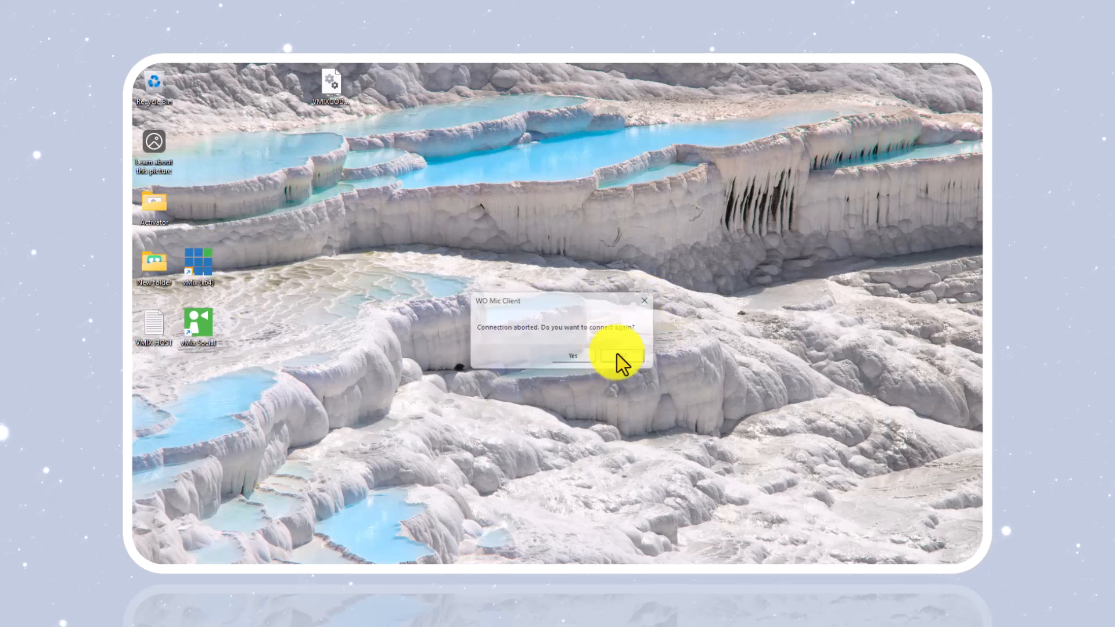
Launch vMix (x64) with English as the language and HD 1080 29.97p (1920x1080, 29.97 fps) as the starting configuration
double_click(200, 266)
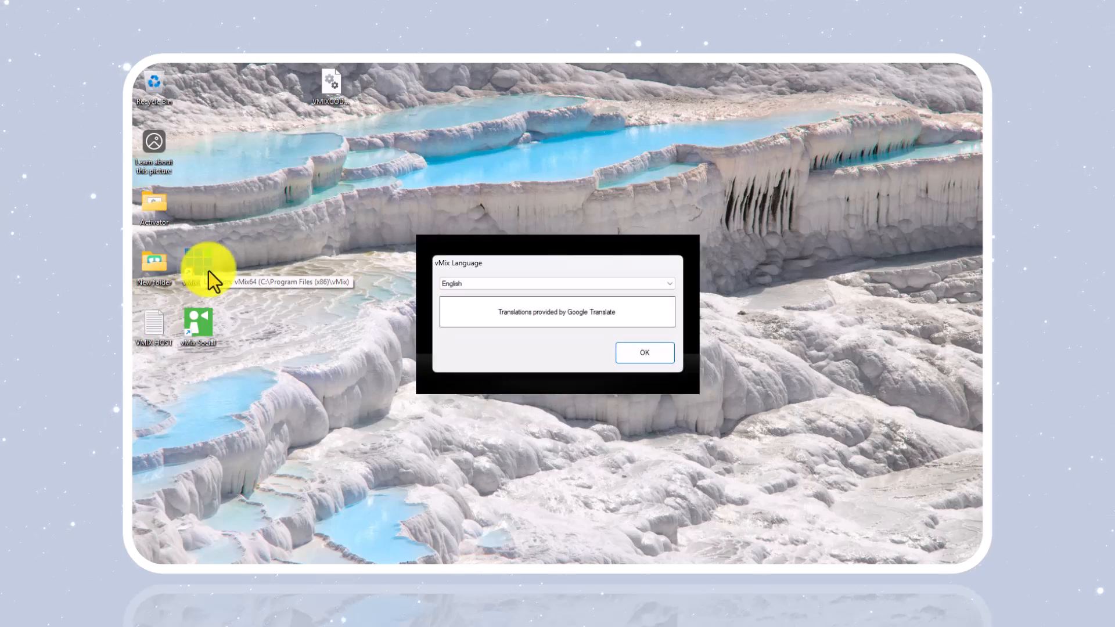
click(645, 353)
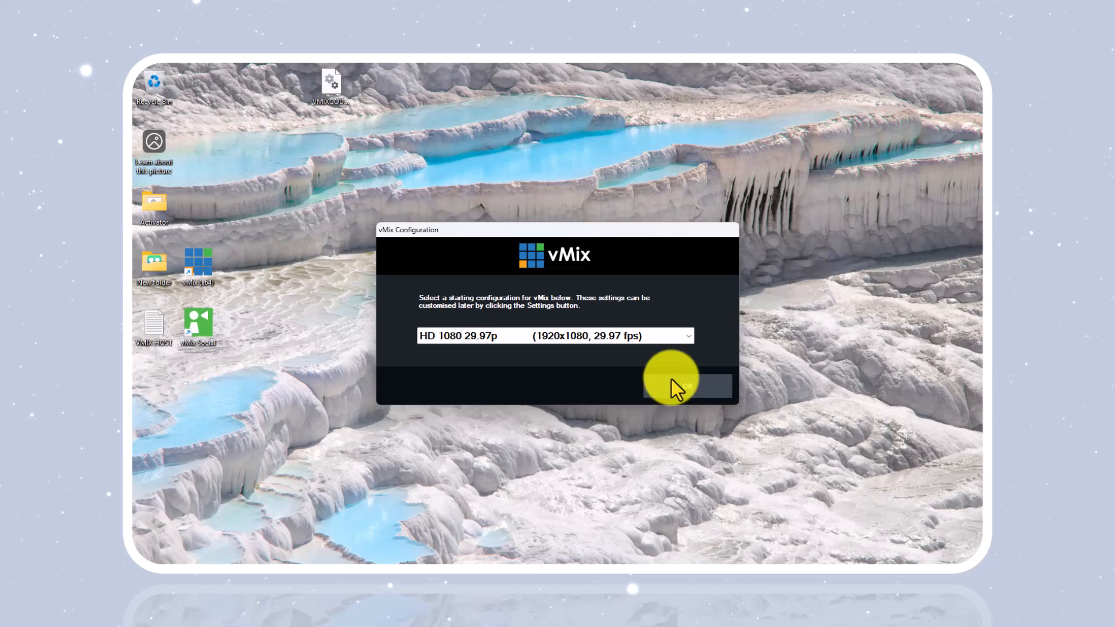
click(678, 385)
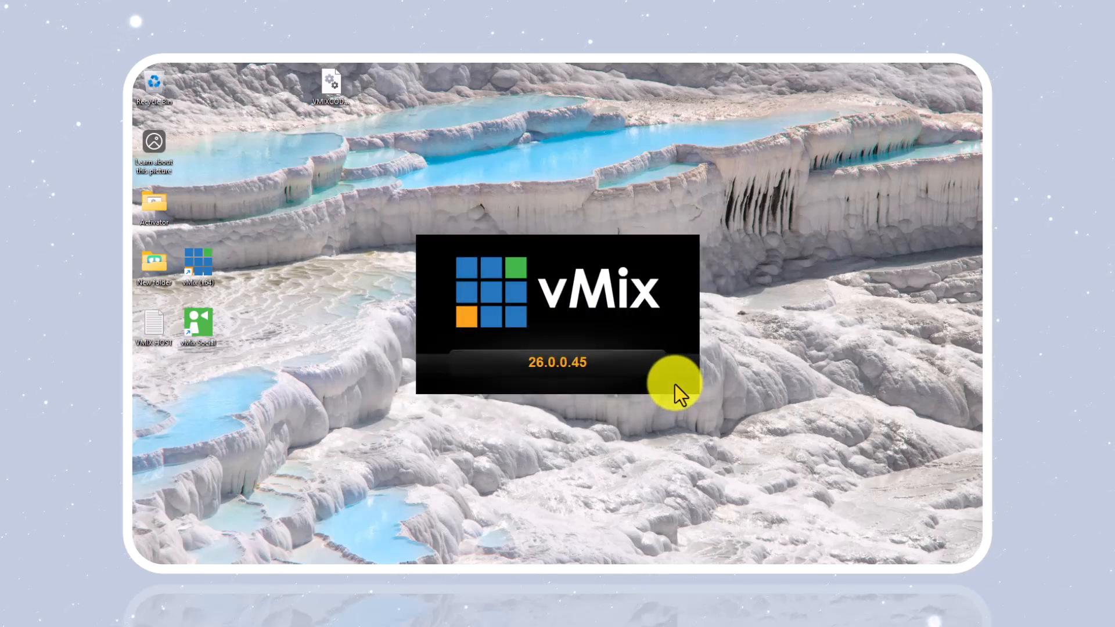